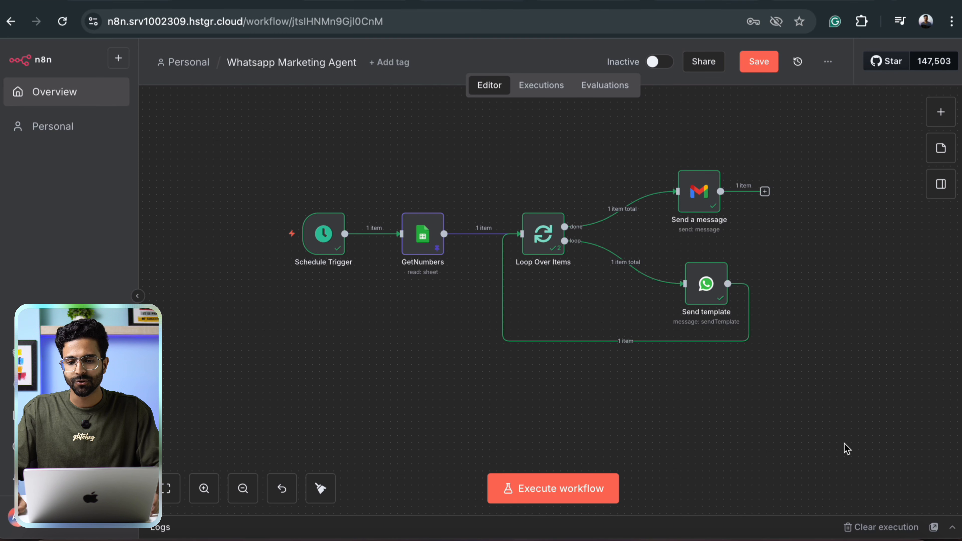
Box-select all five nodes of the Whatsapp Marketing Agent workflow on the canvas.
left_click_drag(221, 131, 823, 409)
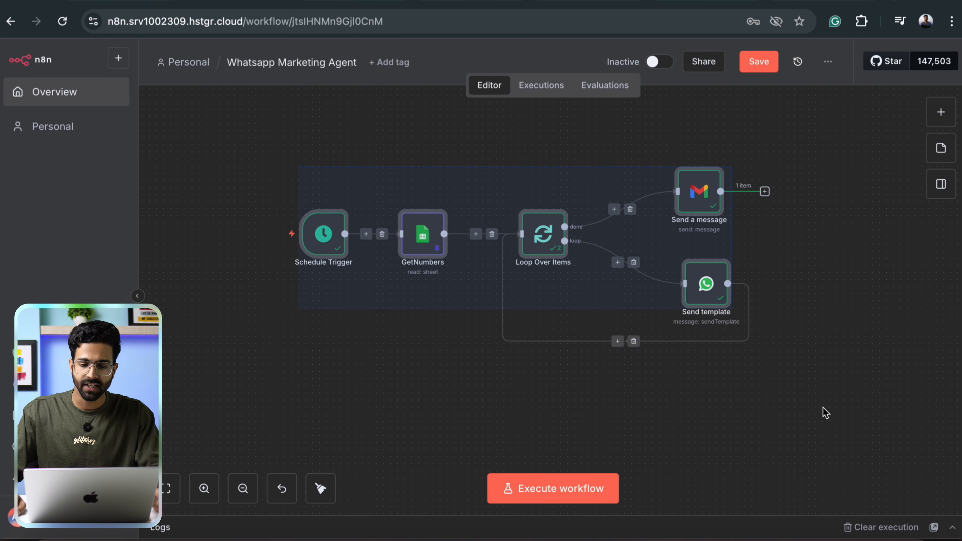
left_click(495, 146)
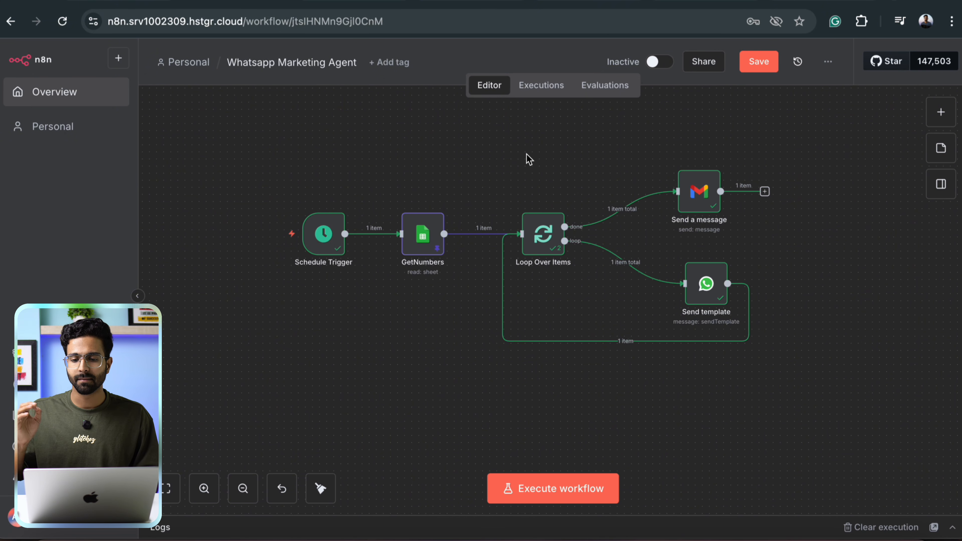
left_click_drag(215, 118, 863, 464)
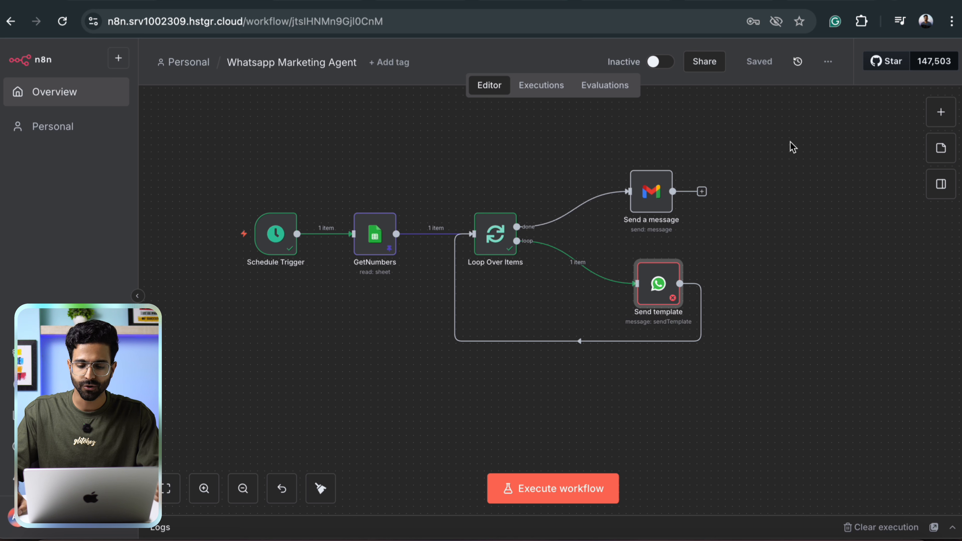
Execute the workflow and check the Hello World template message in the phone's WhatsApp chat.
left_click(553, 492)
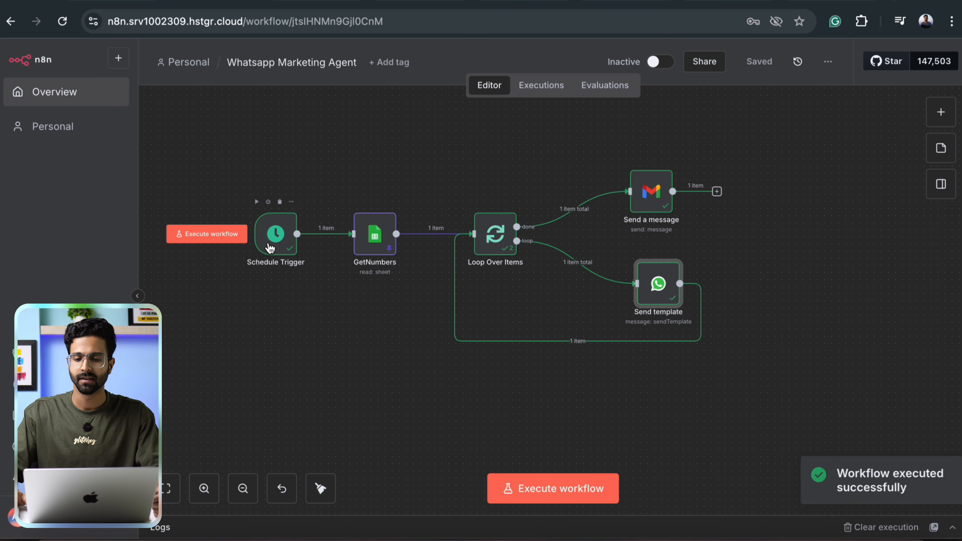
left_click_drag(158, 132, 837, 463)
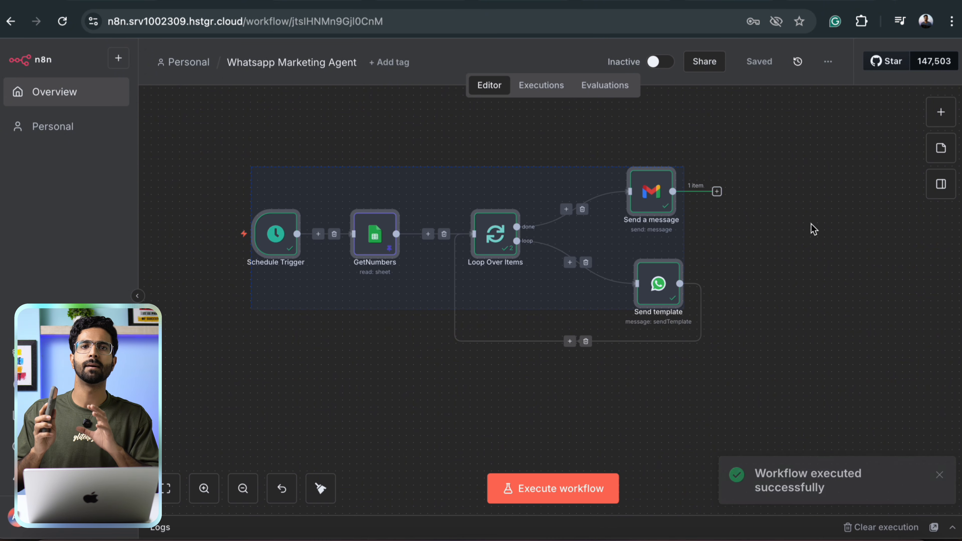
left_click(700, 540)
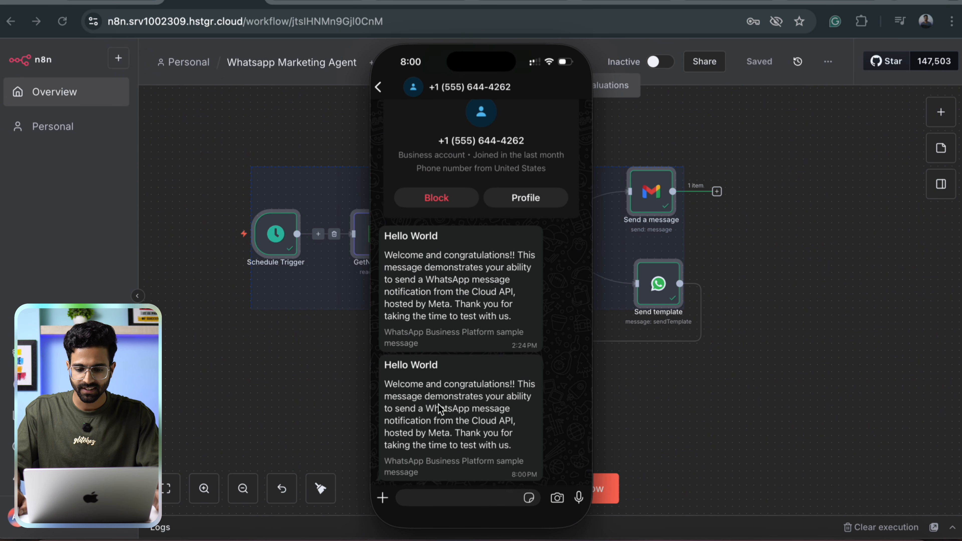
left_click_drag(504, 468, 588, 471)
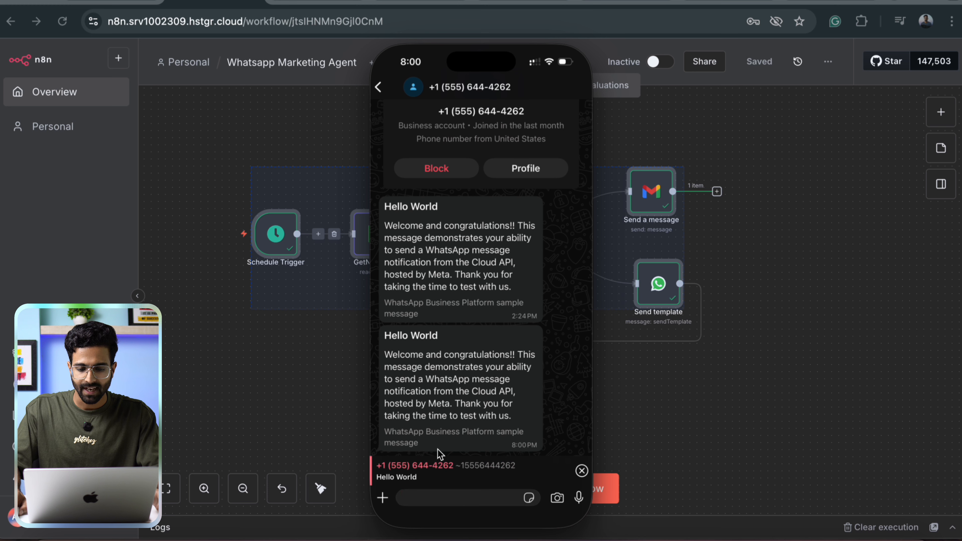
left_click(581, 472)
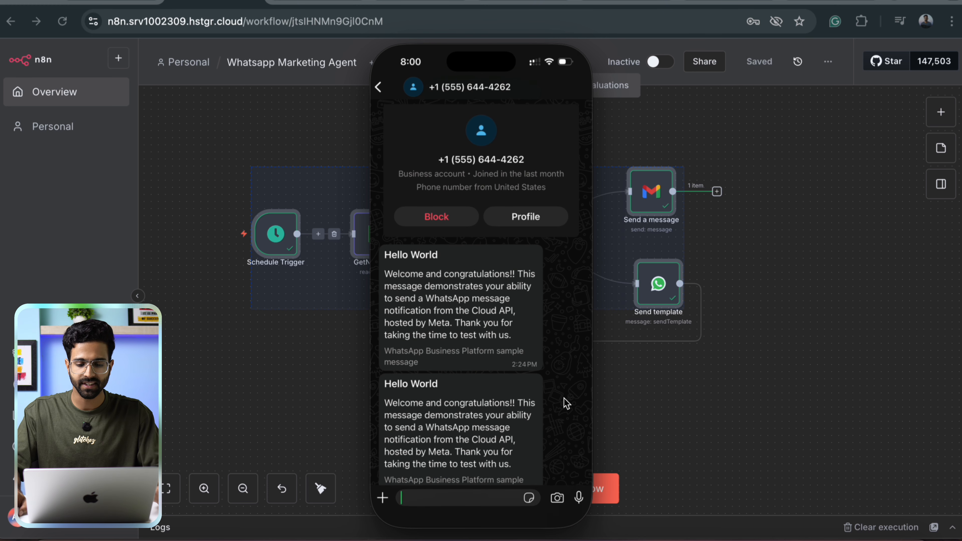
scroll(420, 411, "down", 1)
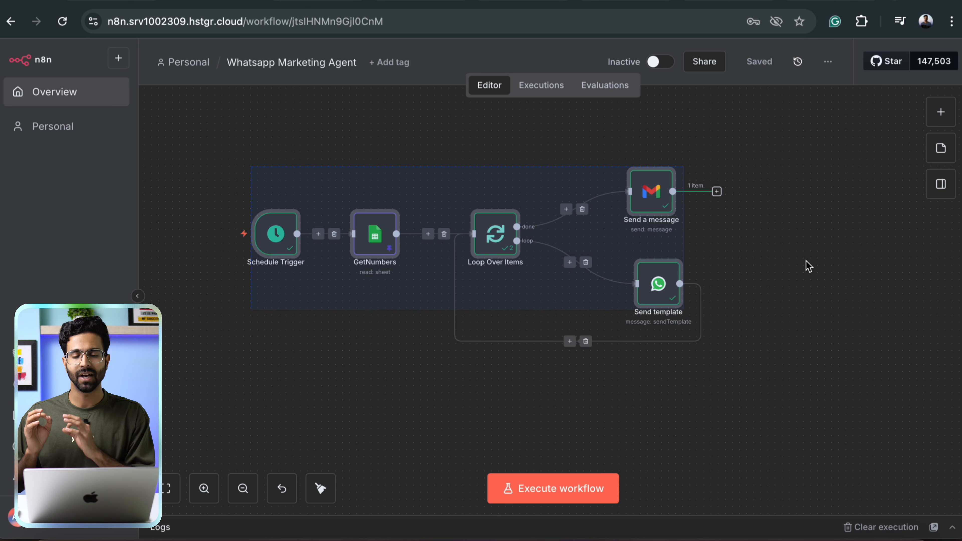
Clear the node selection on the n8n canvas.
left_click(315, 150)
left_click_drag(141, 145, 824, 244)
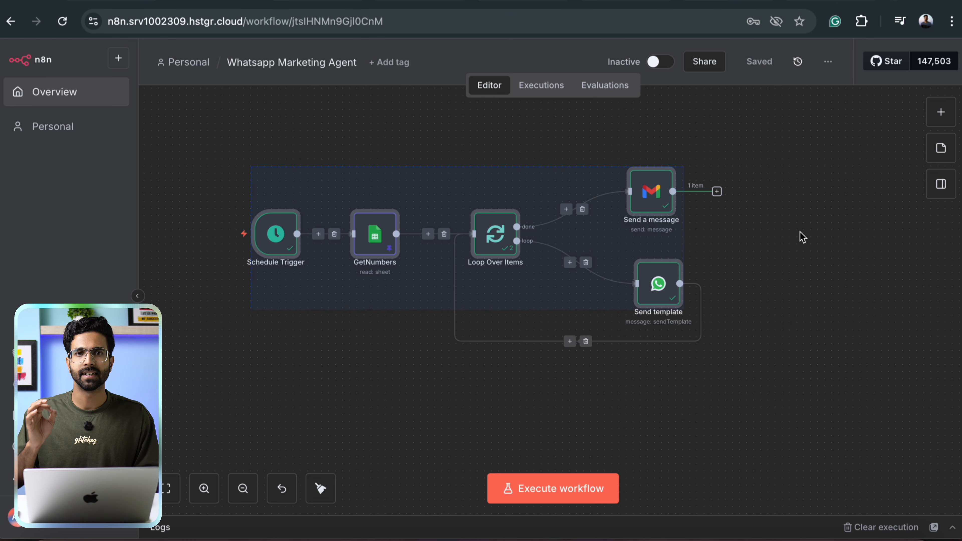
left_click(491, 132)
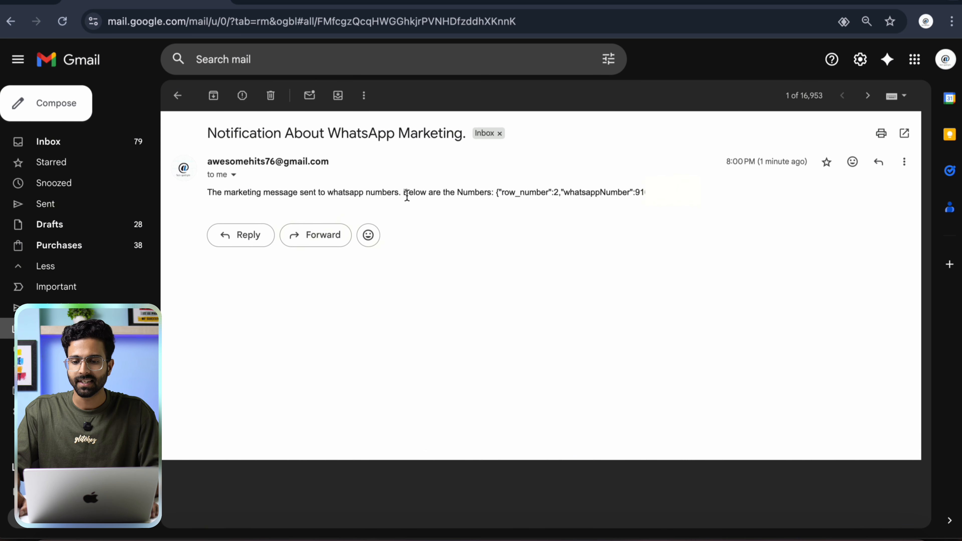
Read the Notification About WhatsApp Marketing email body, then open a new browser tab.
left_click_drag(760, 163, 811, 168)
left_click(625, 243)
triple_click(468, 191)
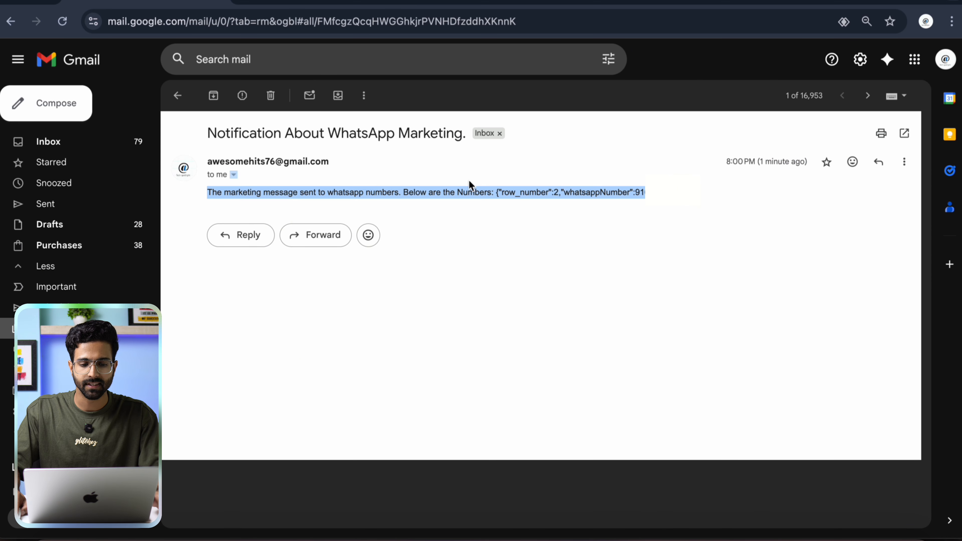
left_click(522, 225)
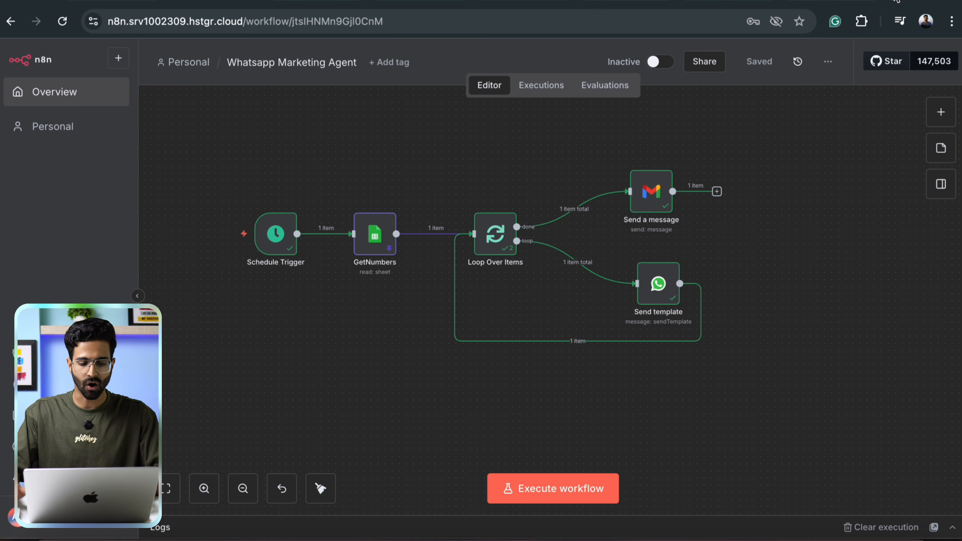
key("super+t")
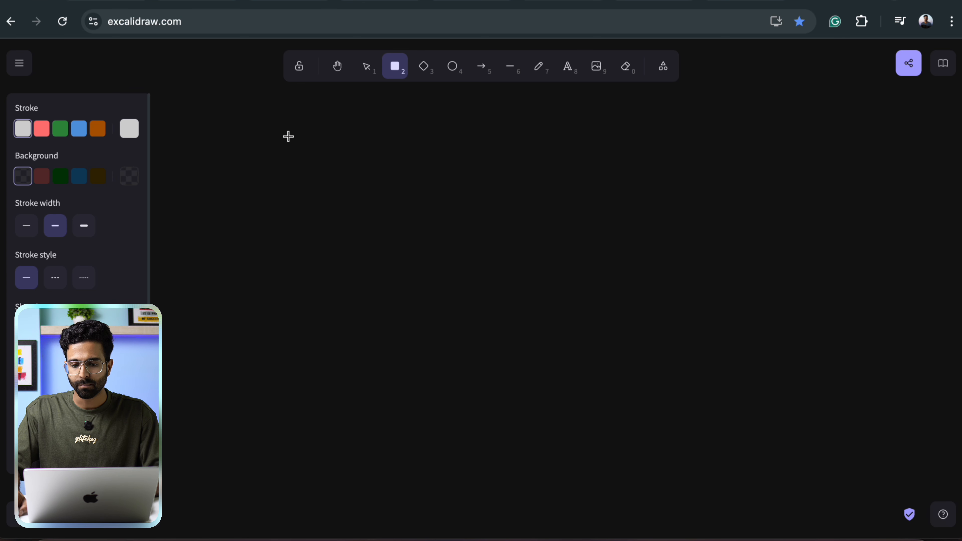
Draw a large box listing '1. Meta whatsapp apis', '2. AI workflow to completely.', '3. Configure spreadsheet plus gmail'.
mouse_move(286, 134)
left_mouse_down()
mouse_move(896, 434)
mouse_move(896, 454)
left_mouse_up()
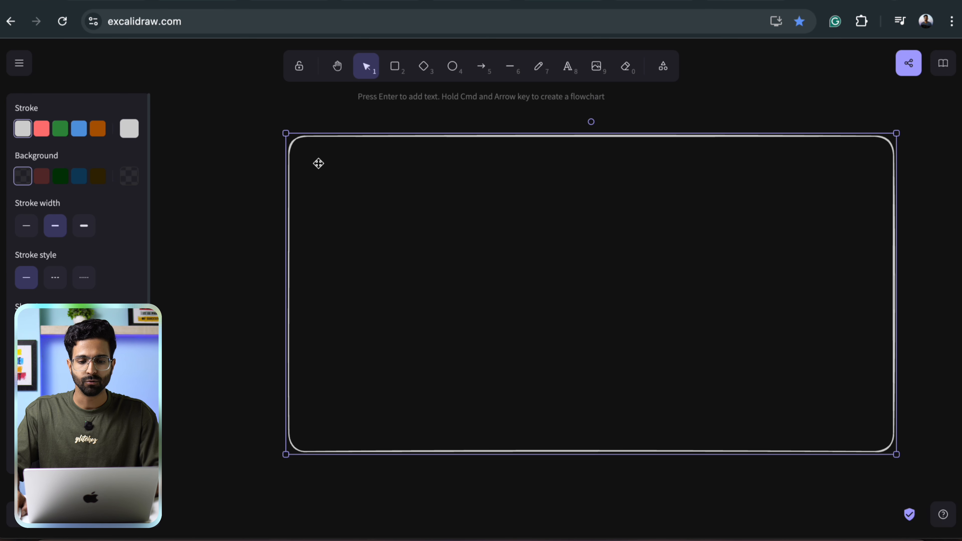
left_click(321, 172)
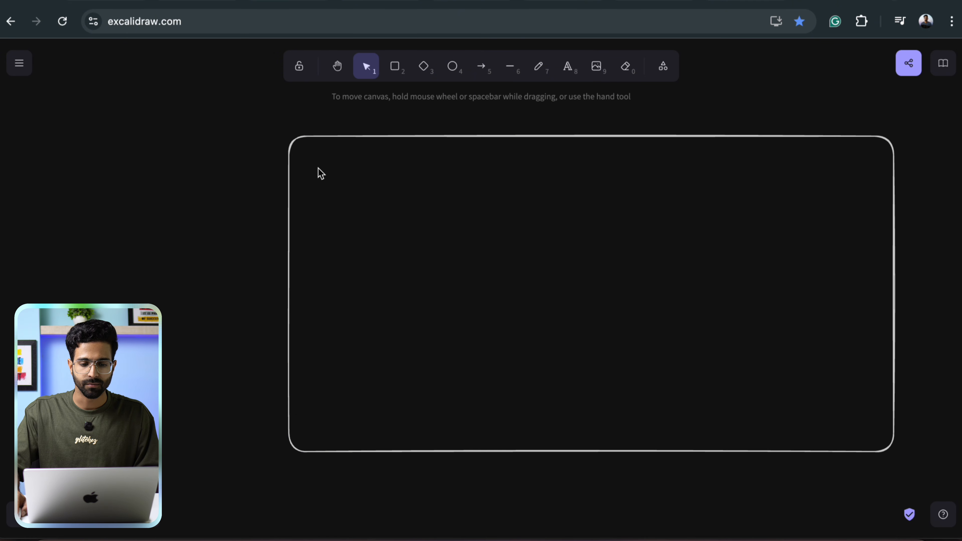
double_click(328, 173)
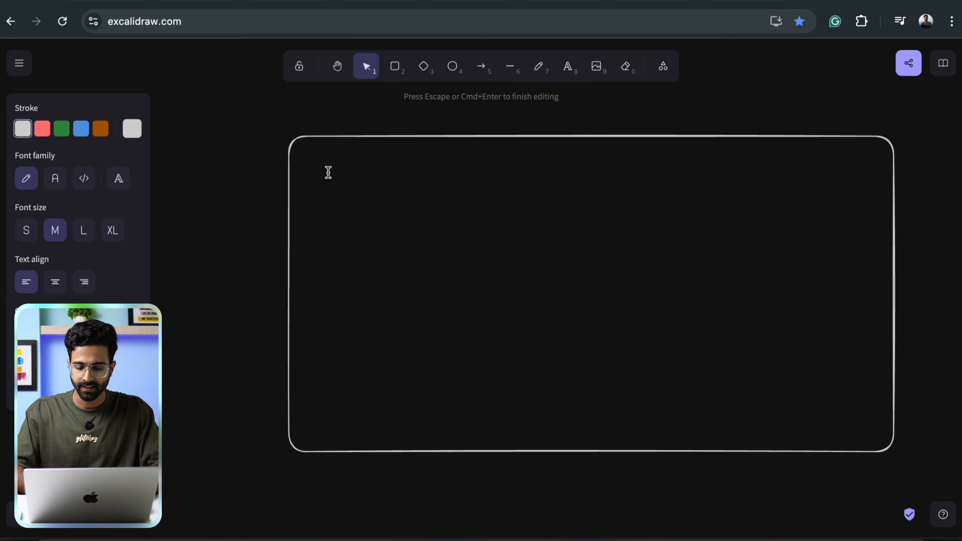
type("1. Meta whatsapp apis ")
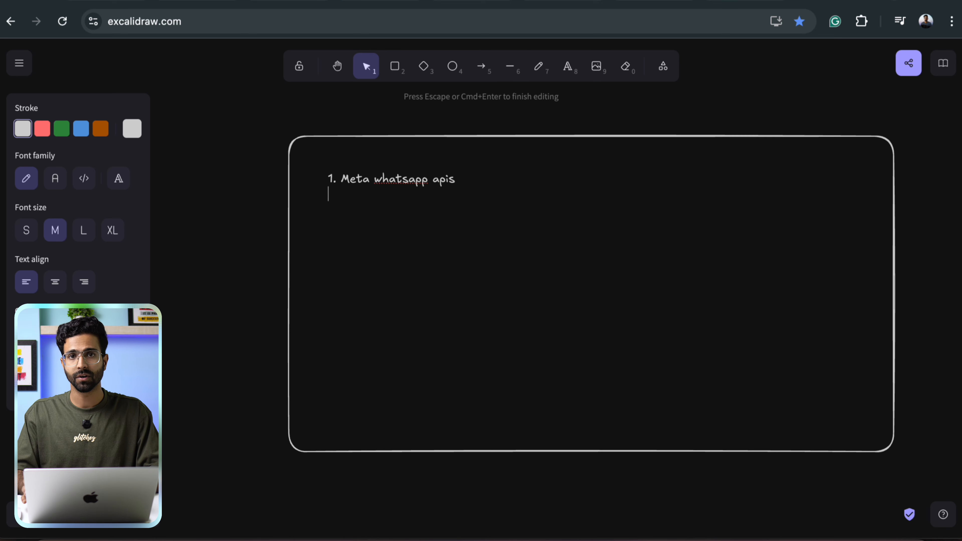
type("2. AI wor")
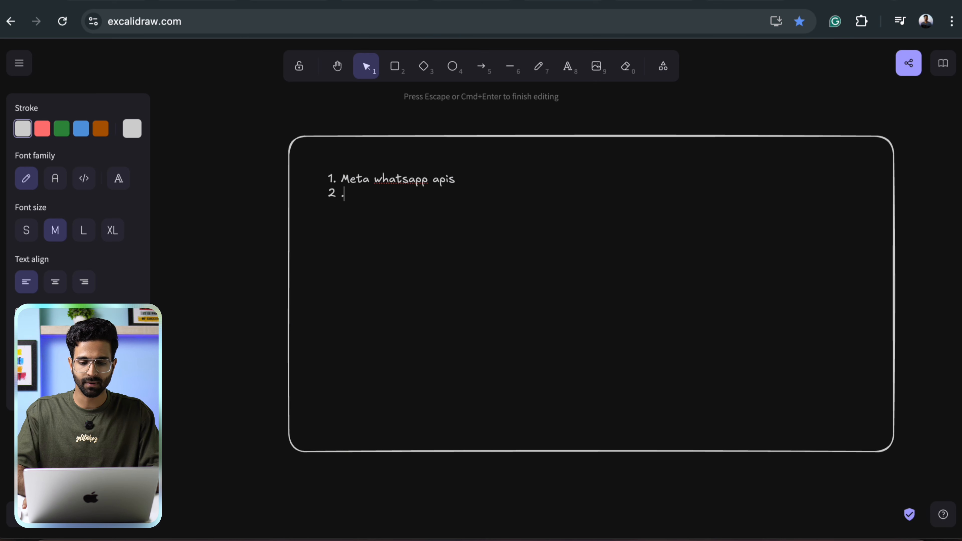
type("kflow to")
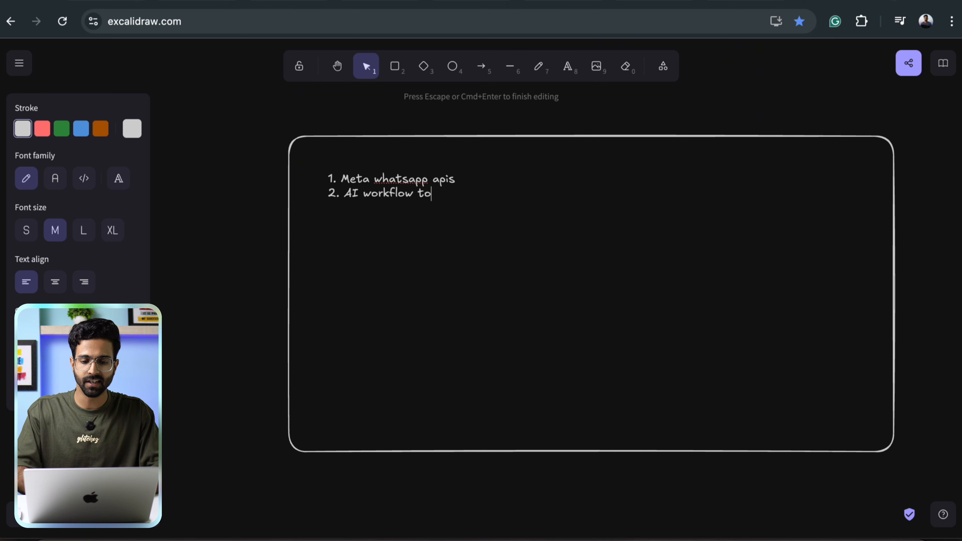
type(" completely.")
key("Return")
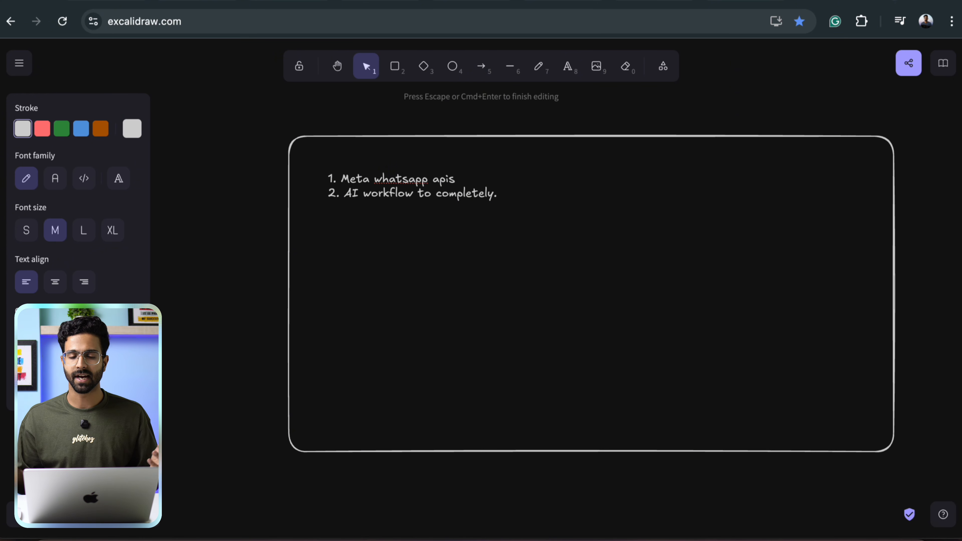
type("3. Co")
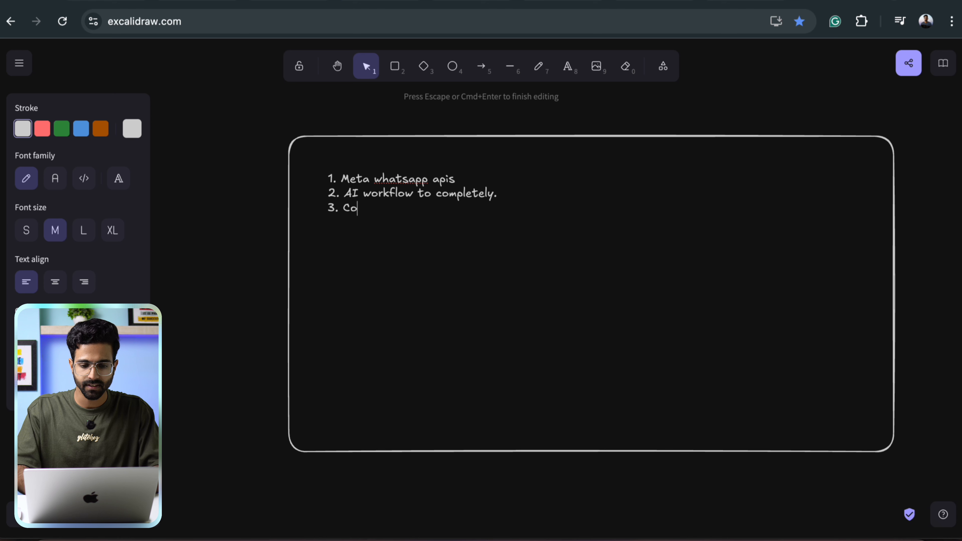
type("nfigure ")
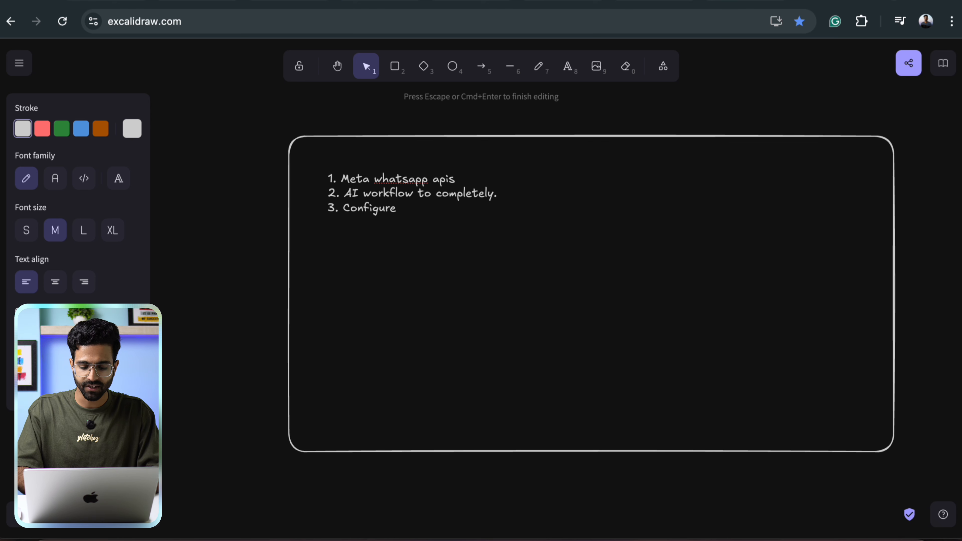
type("spreadsheet")
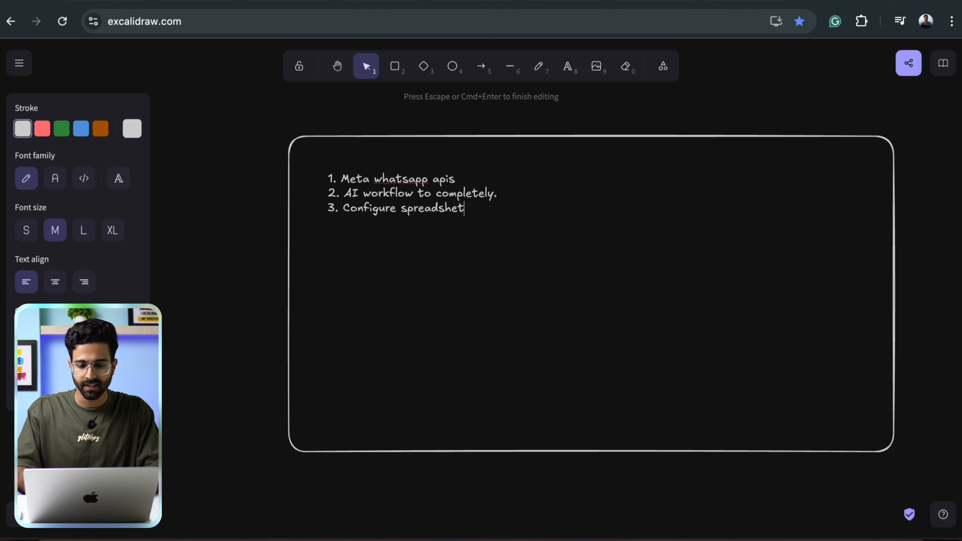
type(" plus gmail.")
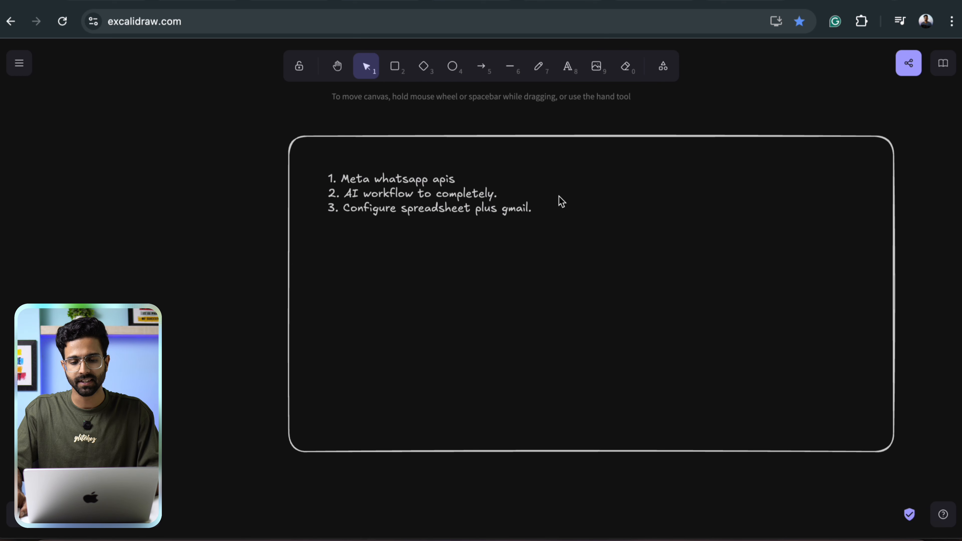
left_click_drag(587, 203, 287, 160)
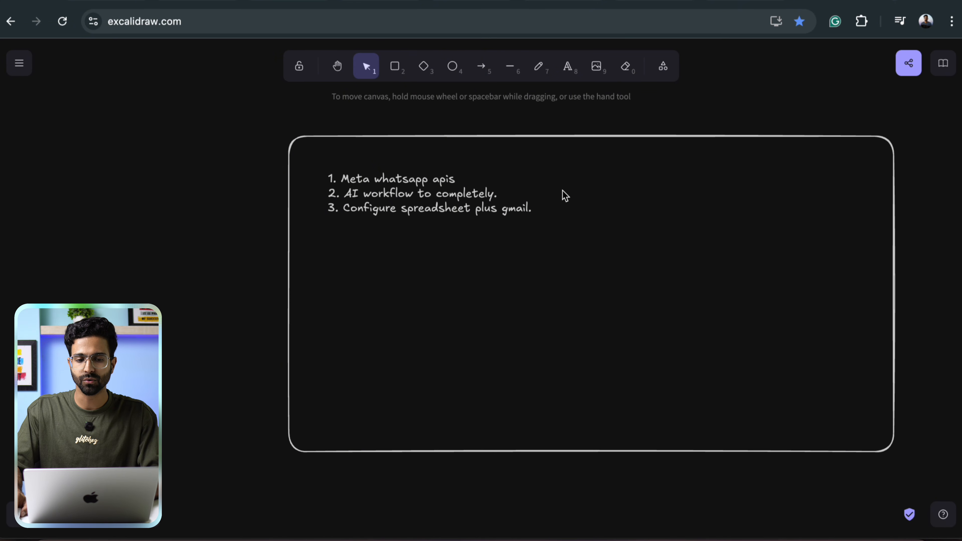
Open the Meta Business Suite page in a new browser tab.
key("super+t")
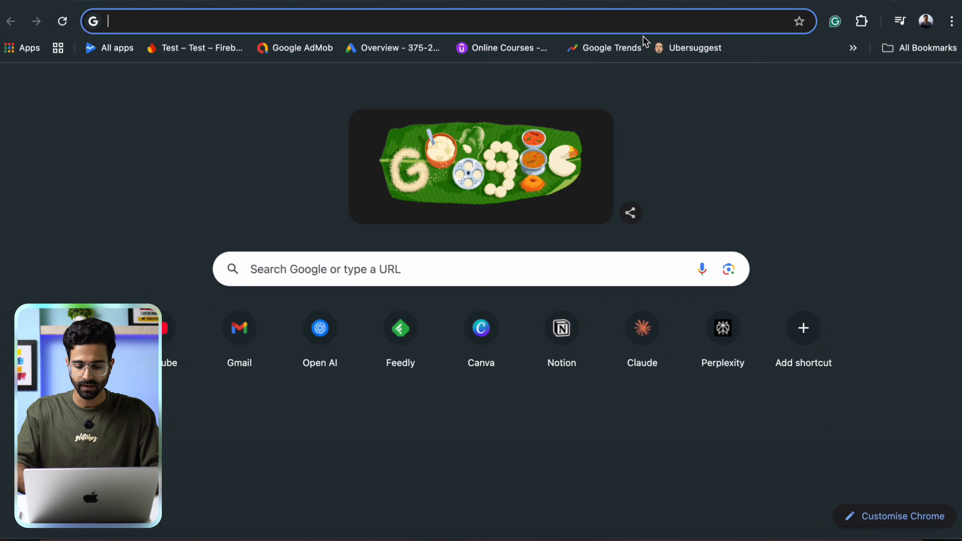
type("busi")
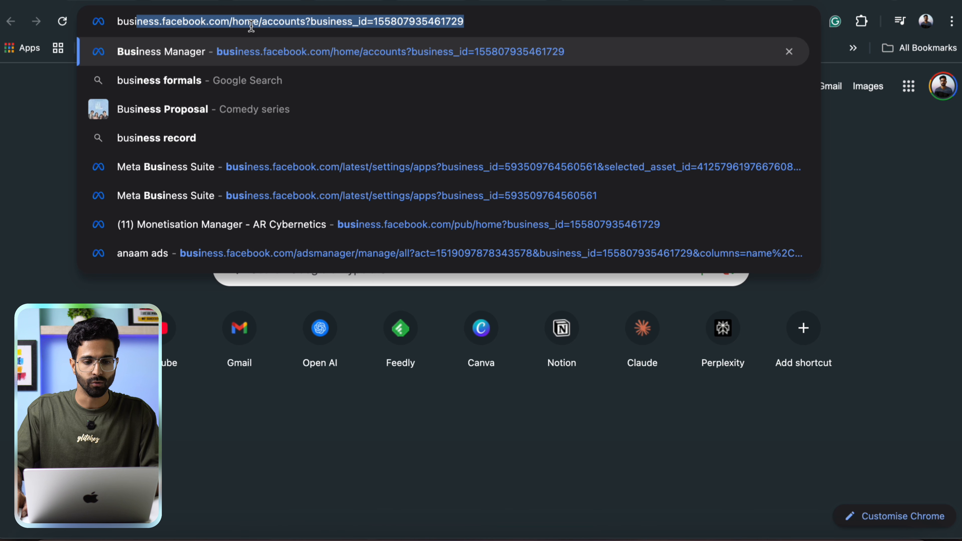
key("Return")
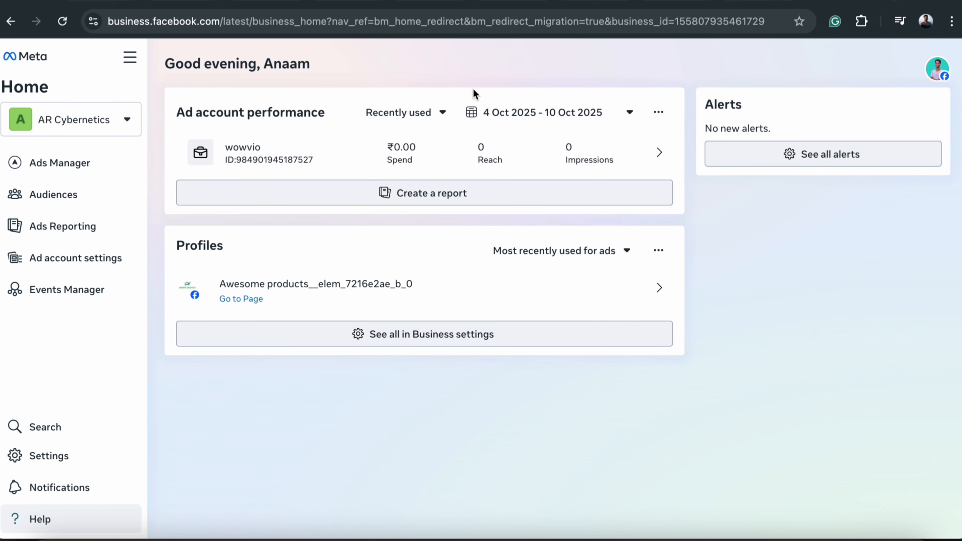
Switch the business portfolio from AR Cybernetics to Wowvio 1.
left_click(56, 119)
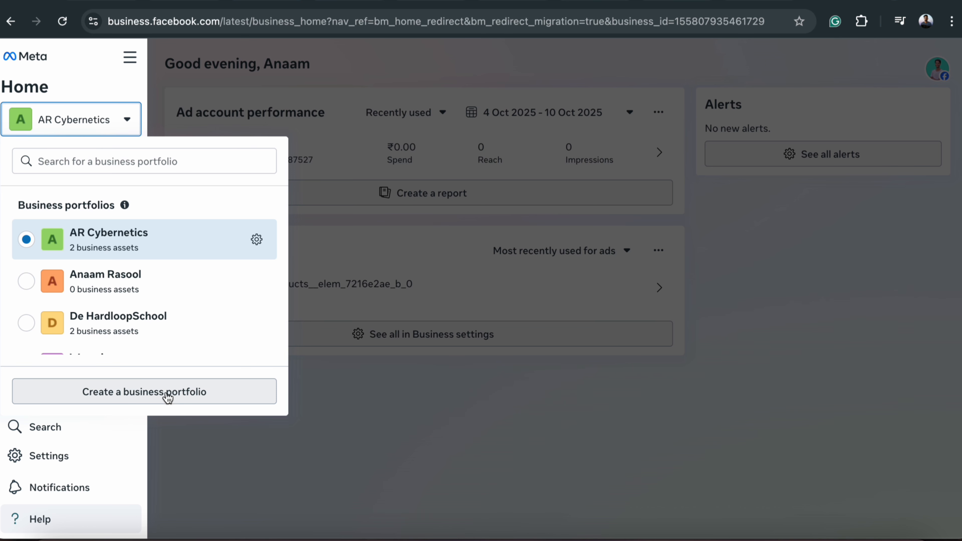
left_click(397, 477)
left_click(31, 135)
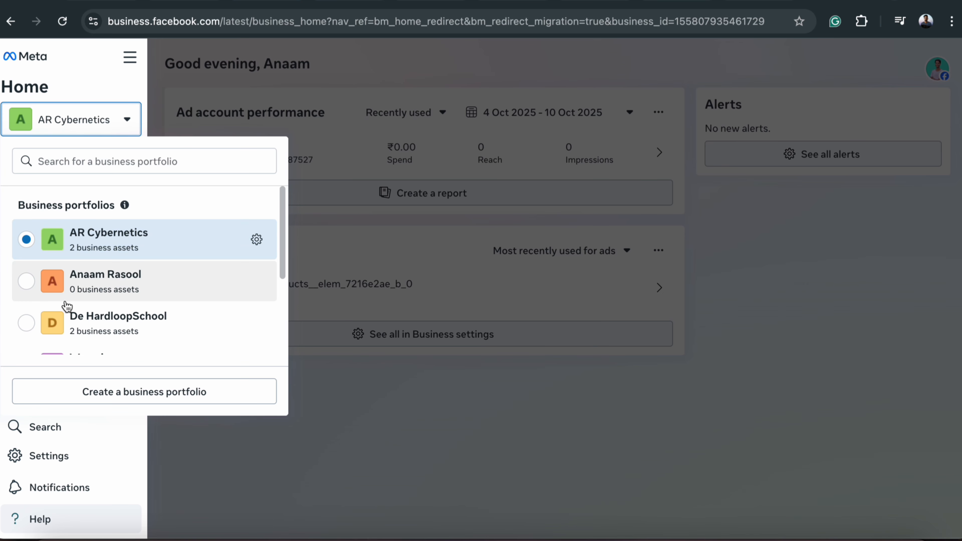
scroll(71, 313, "down", 3)
left_click(68, 289)
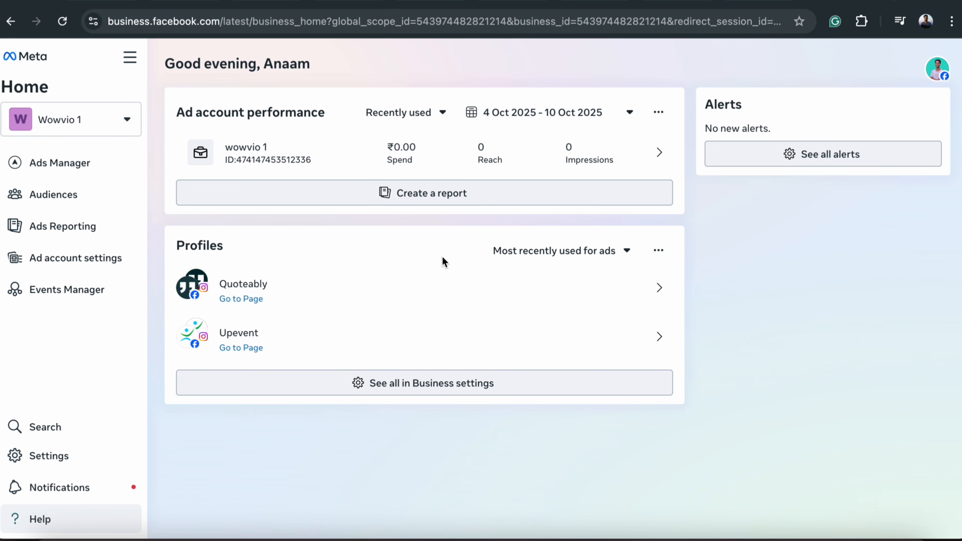
Remove the demoMarketing app from Wowvio 1's Apps settings and begin adding a new app.
left_click(49, 455)
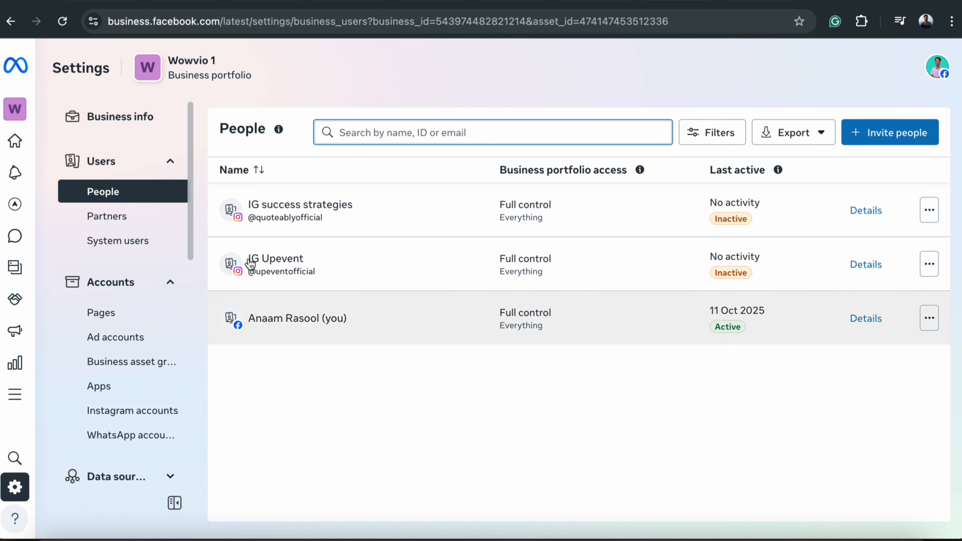
left_click(128, 394)
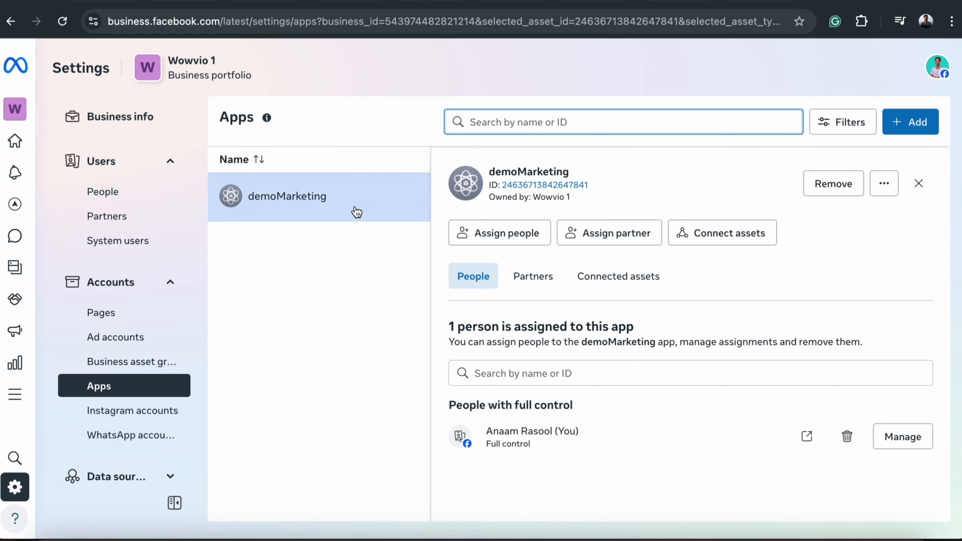
left_click(835, 185)
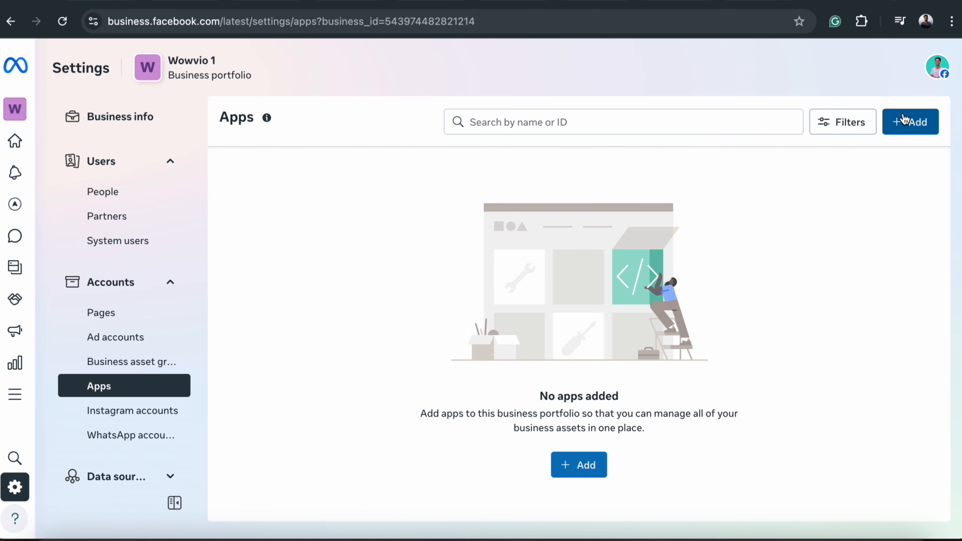
left_click(907, 122)
Start a brand-new app named demoMarketing.
left_click(367, 208)
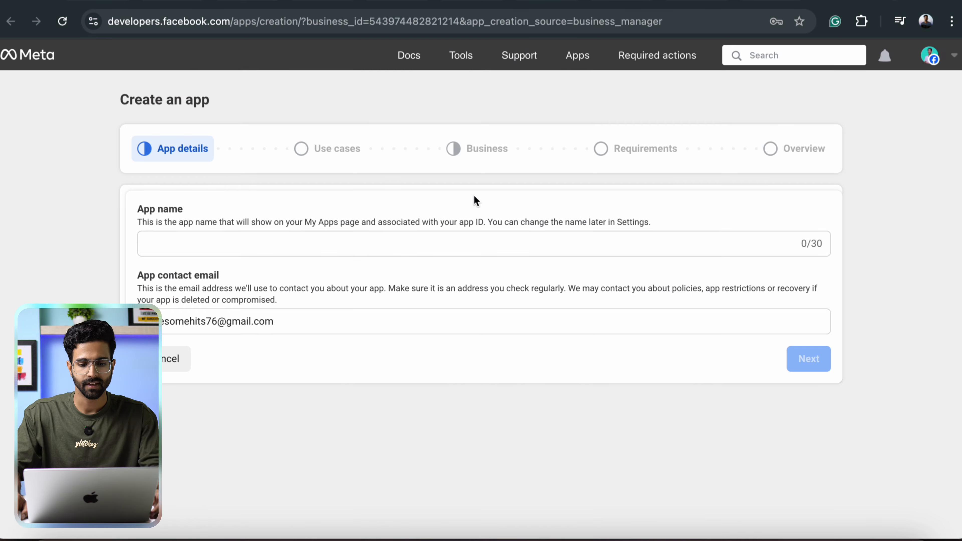
left_click(353, 241)
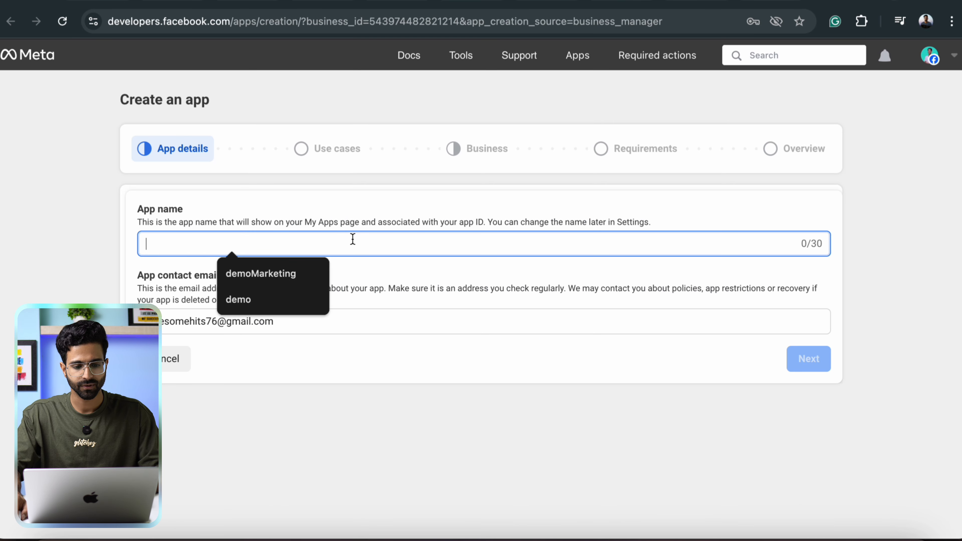
left_click(297, 289)
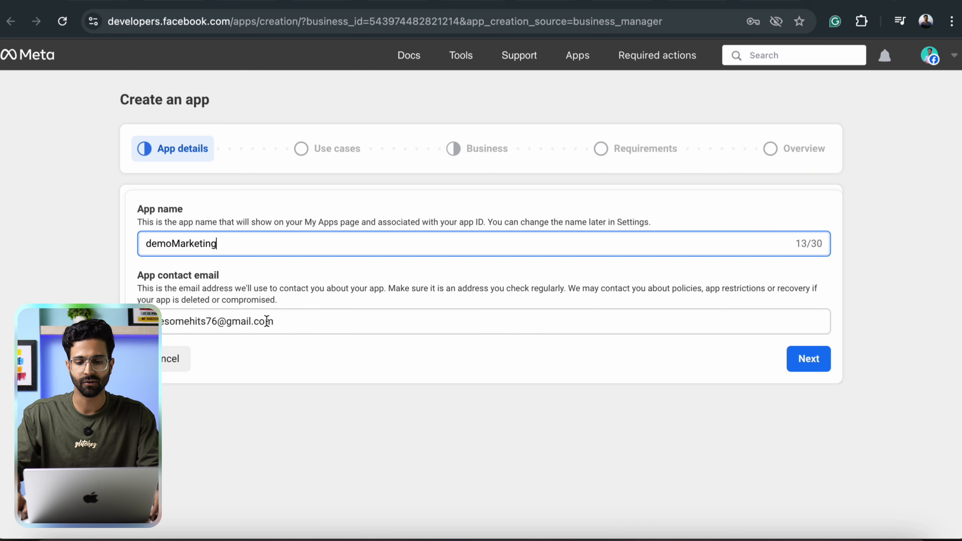
left_click(803, 361)
Choose the Others > Other use case and Business app type, then create the app.
left_click(175, 384)
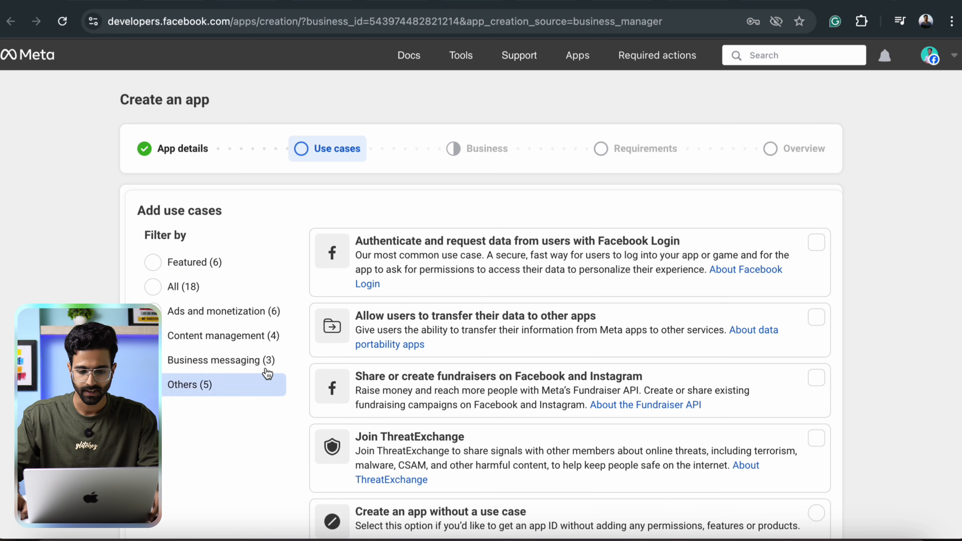
scroll(175, 385, "down", 5)
left_click(369, 447)
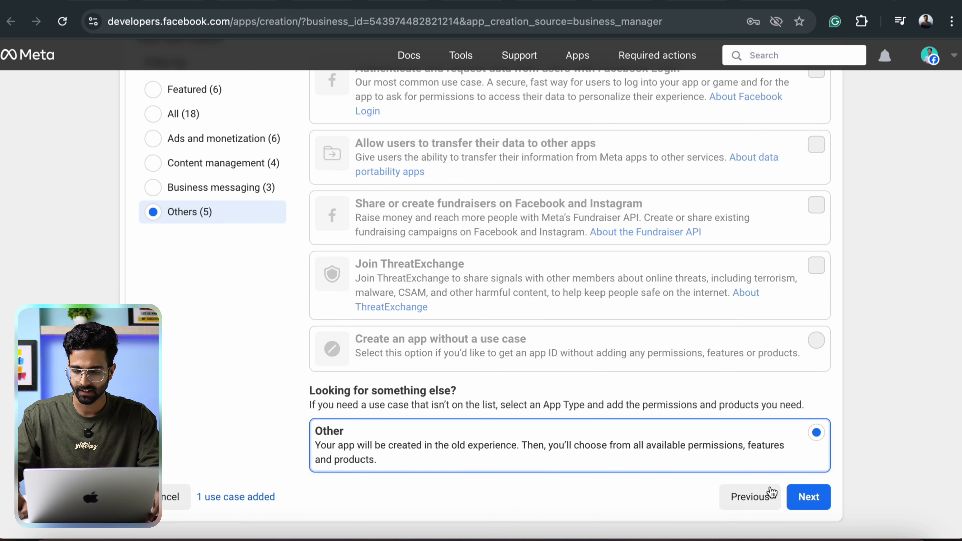
left_click(809, 498)
left_click(398, 218)
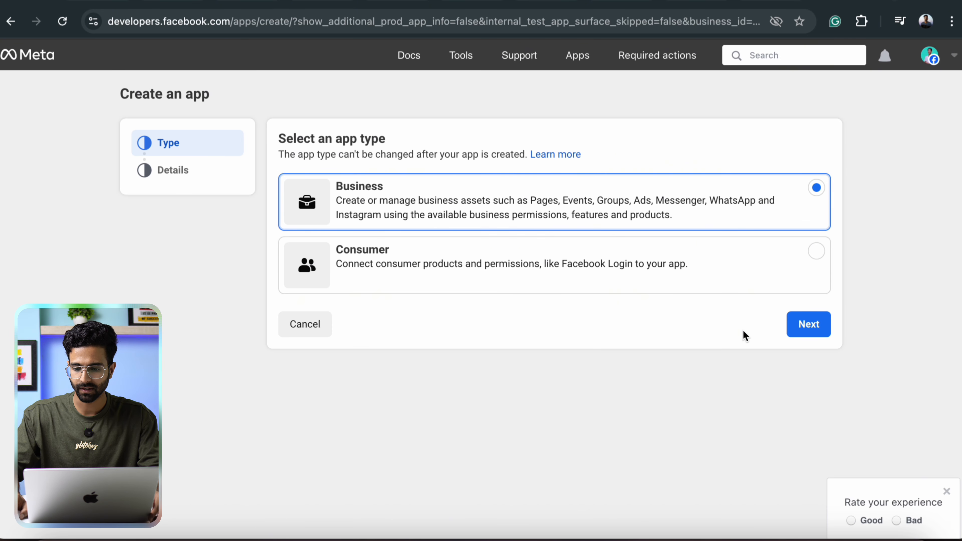
left_click(807, 326)
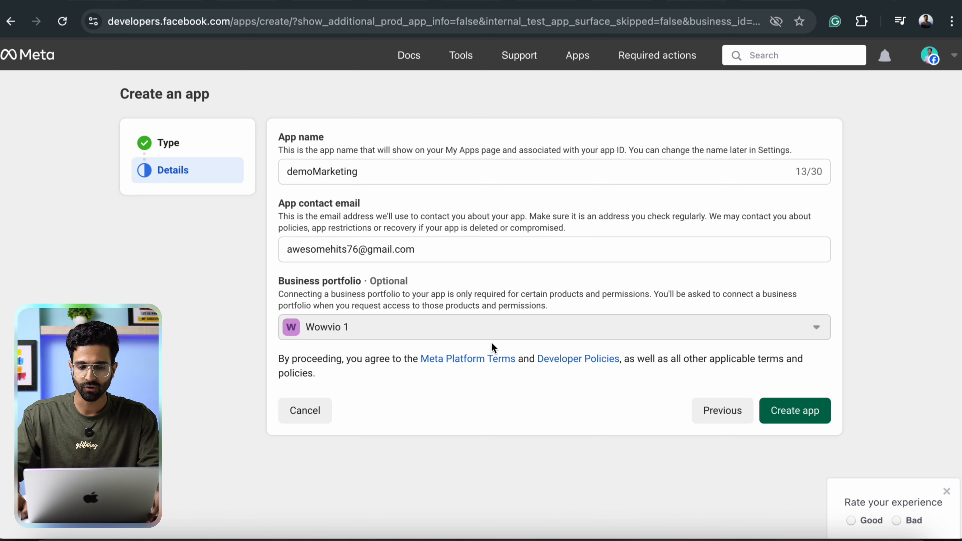
left_click(797, 419)
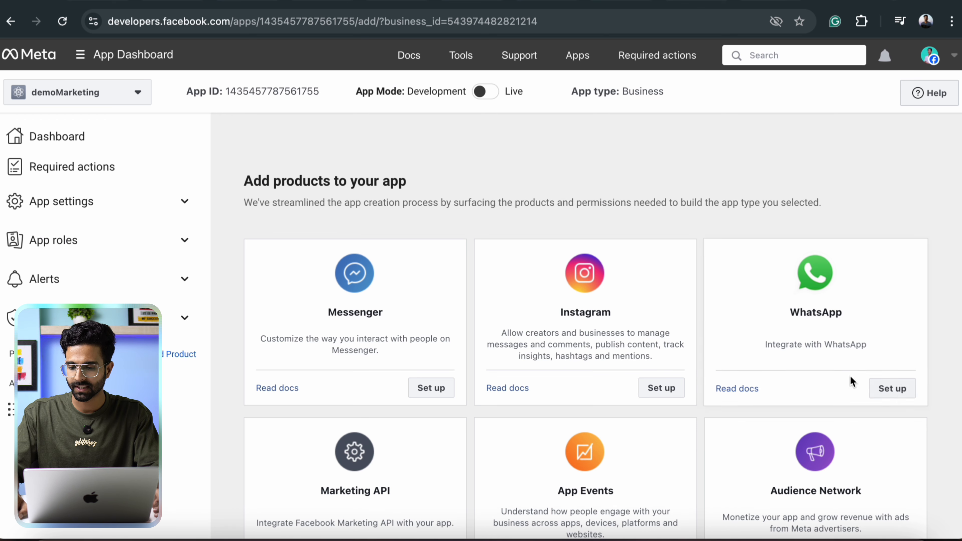
Add WhatsApp to demoMarketing and copy the WhatsApp Business Account ID from API Setup.
left_click(890, 388)
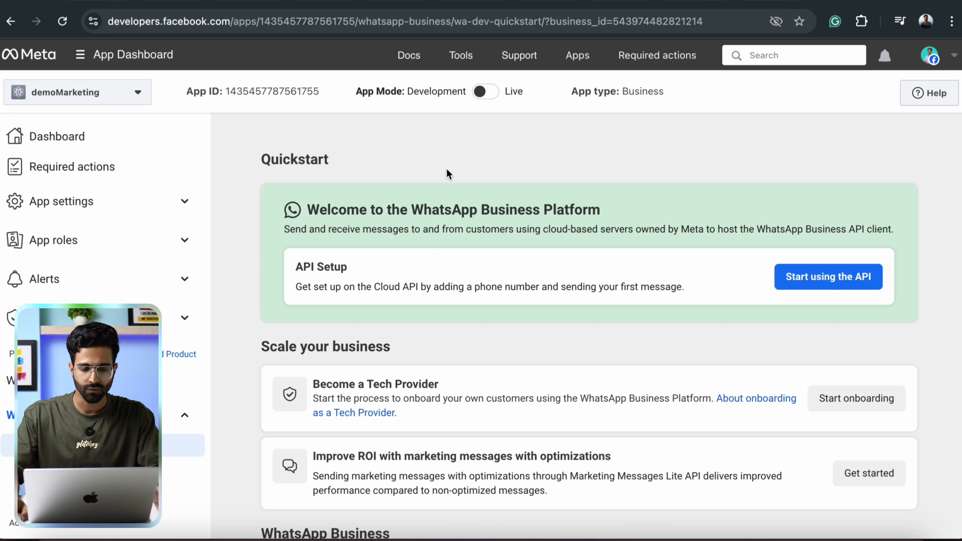
scroll(227, 301, "down", 1)
left_click(829, 250)
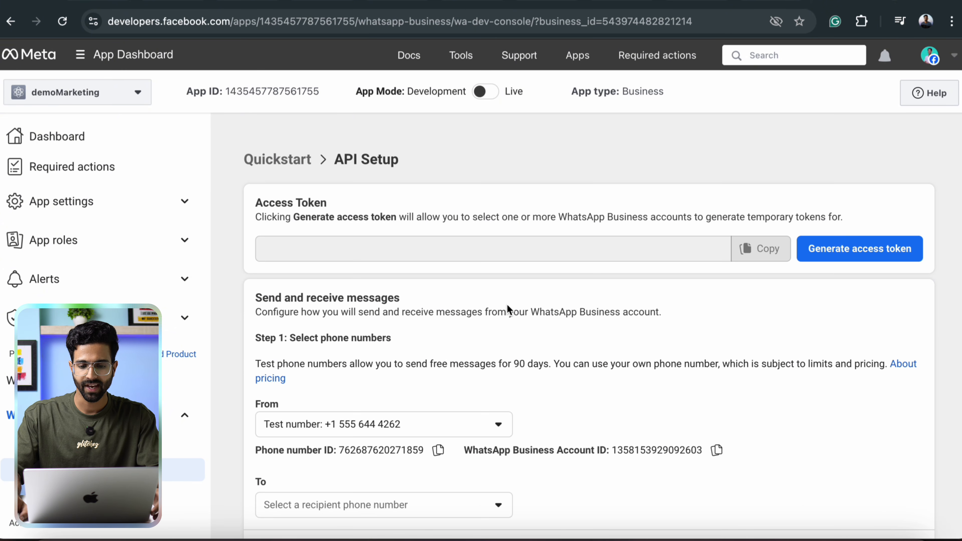
scroll(506, 303, "down", 10)
scroll(506, 305, "up", 10)
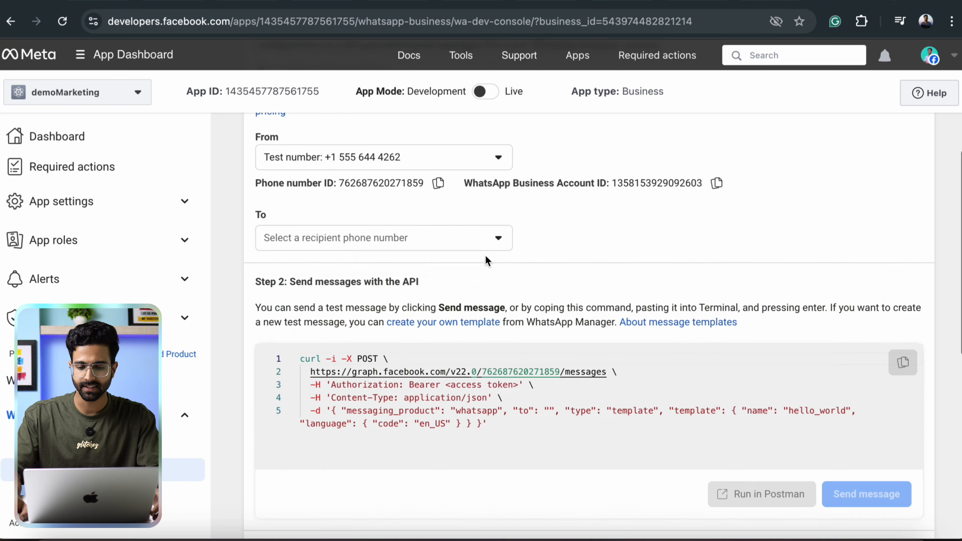
scroll(490, 298, "down", 4)
scroll(585, 337, "down", 1)
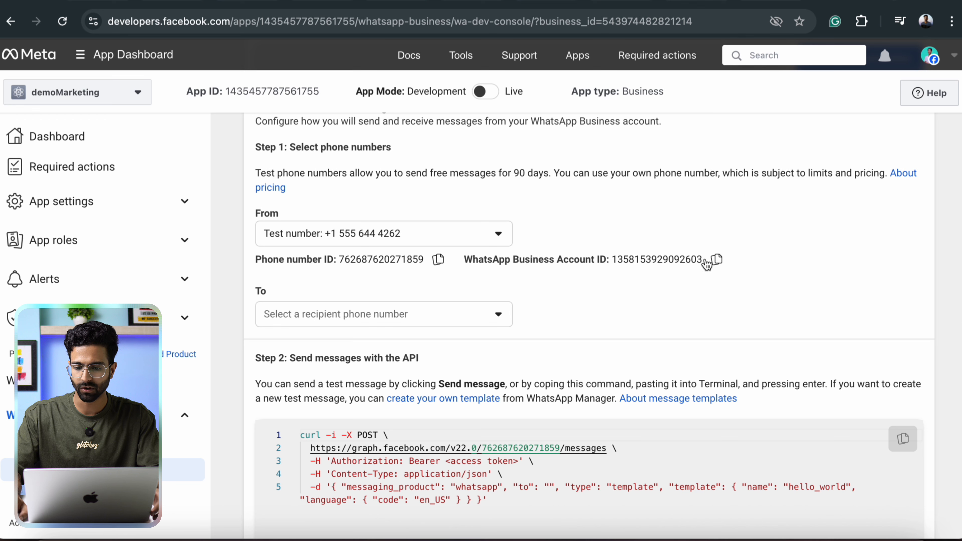
left_click(716, 260)
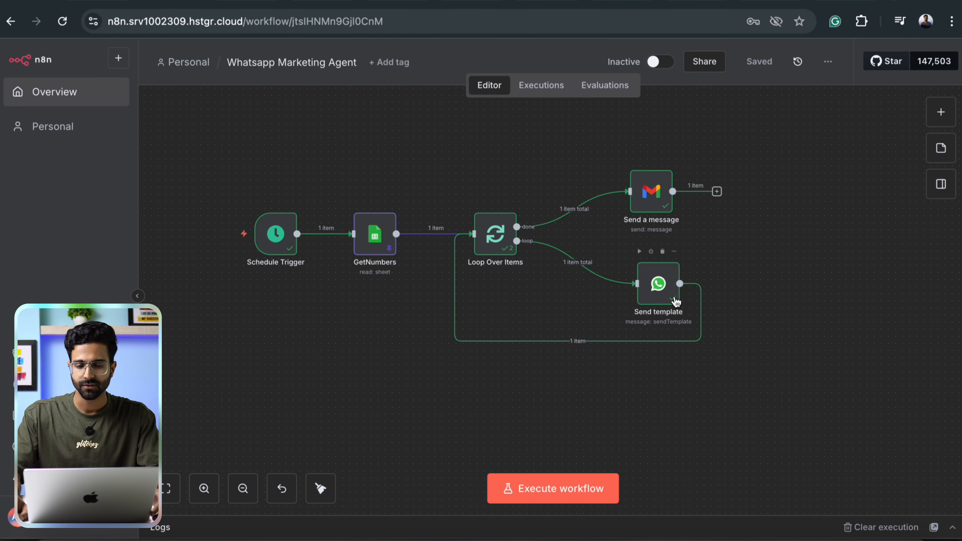
Back in n8n, move all five workflow nodes up and to the right on the canvas.
left_click(814, 2)
left_click(141, 1)
left_click_drag(204, 117, 791, 435)
left_click(859, 222)
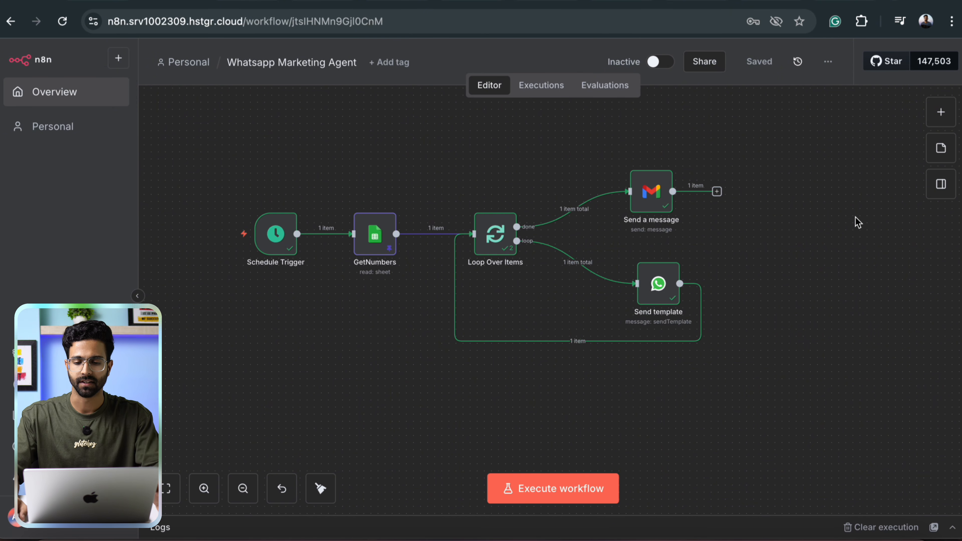
left_click_drag(191, 123, 806, 436)
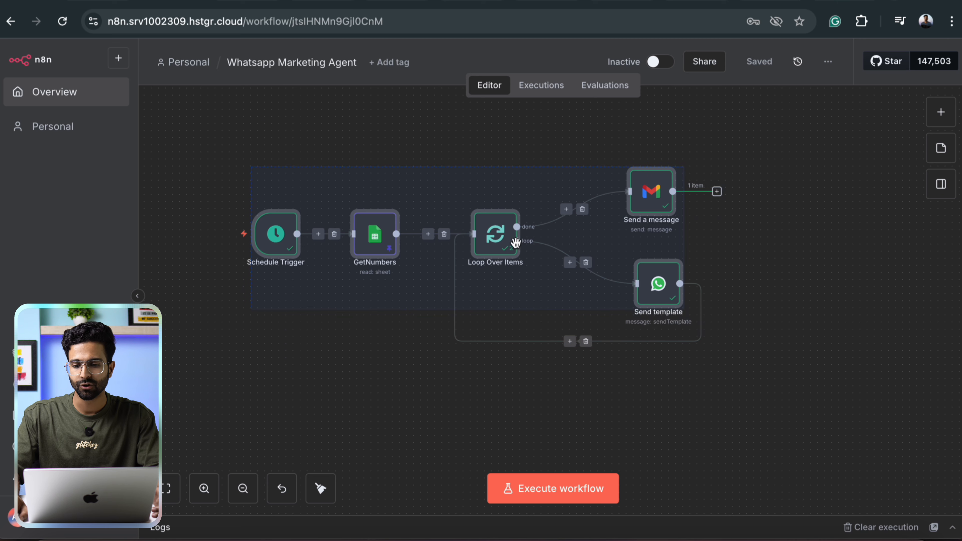
left_click_drag(516, 242, 594, 215)
left_click(803, 234)
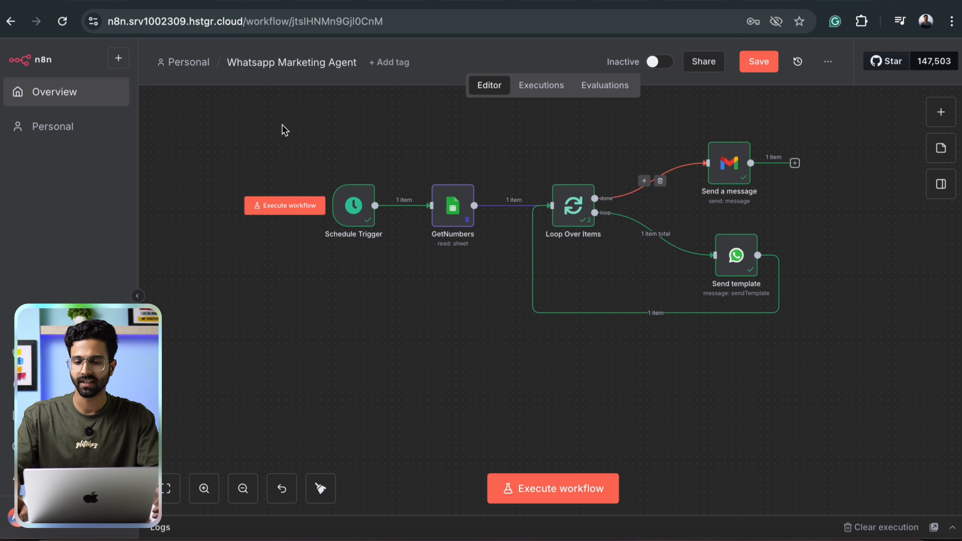
left_click_drag(282, 126, 895, 384)
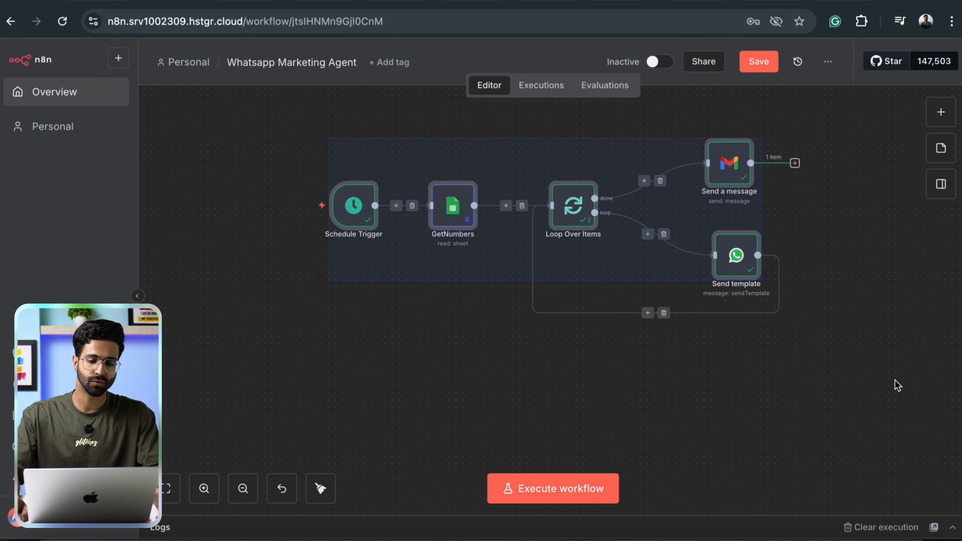
left_click(305, 139)
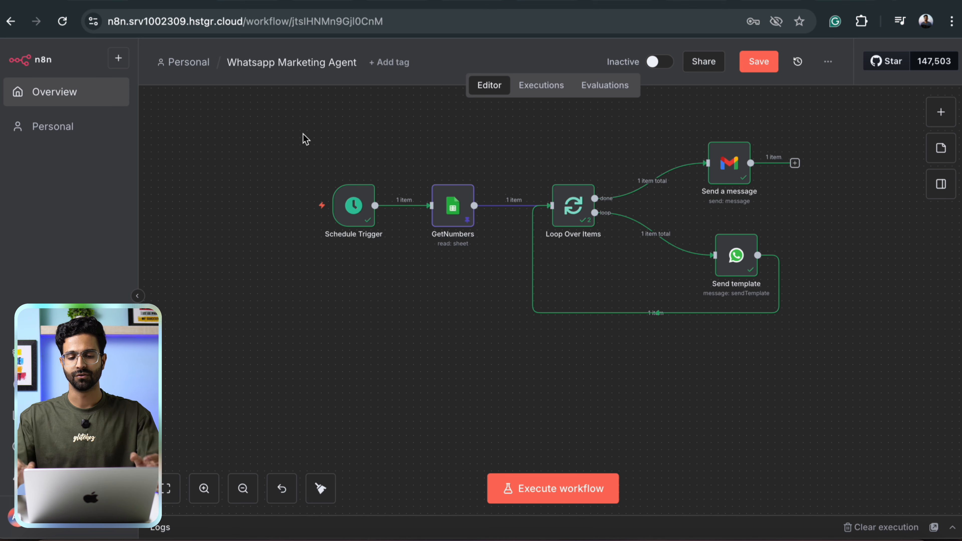
Review the Schedule Trigger node's settings.
double_click(362, 210)
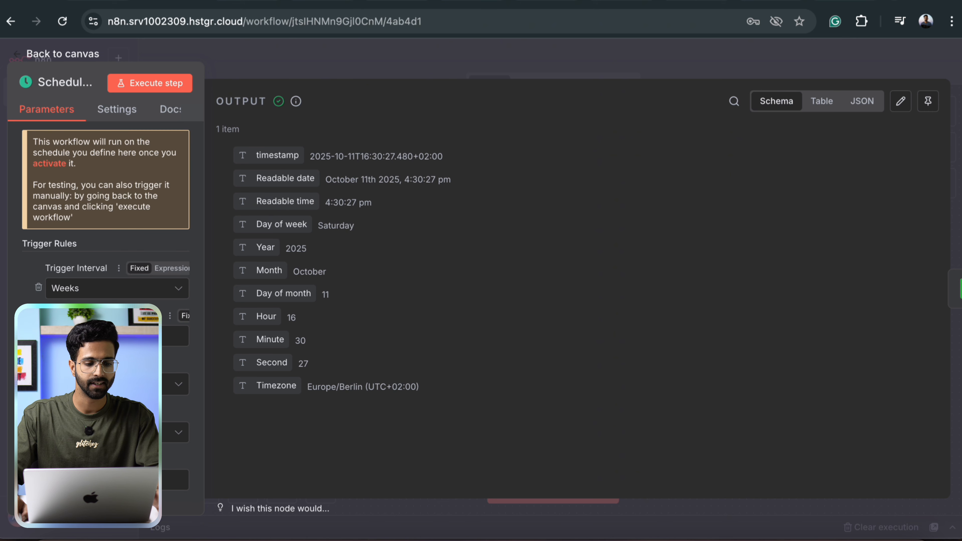
scroll(94, 242, "down", 2)
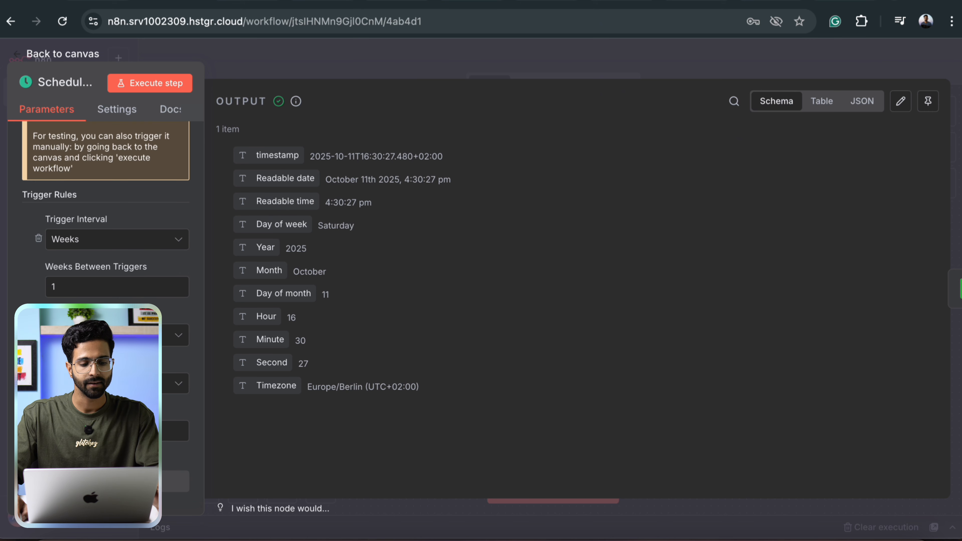
left_click(668, 74)
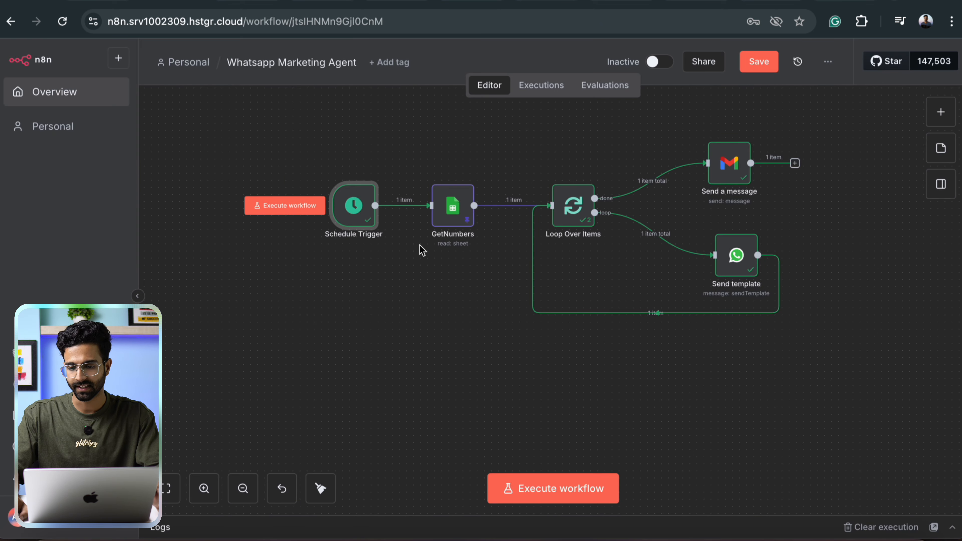
scroll(384, 330, "right", 3)
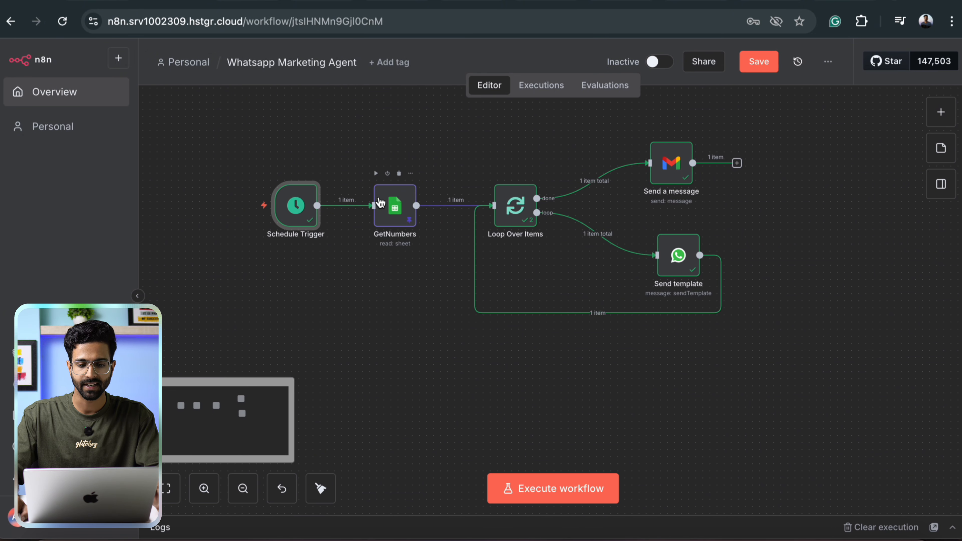
Create a new Google Sheets credential, Google Sheets account 2, from the GetNumbers node.
double_click(396, 210)
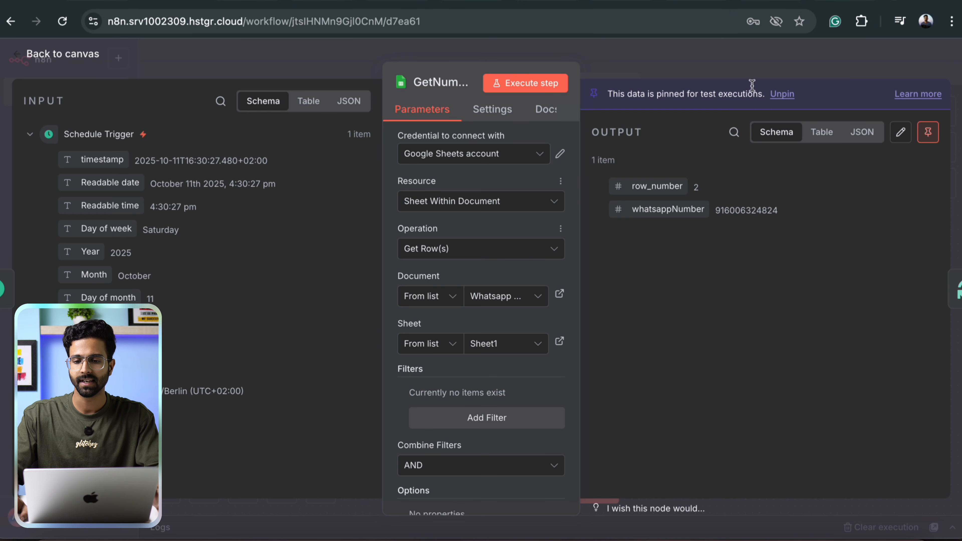
left_click(735, 74)
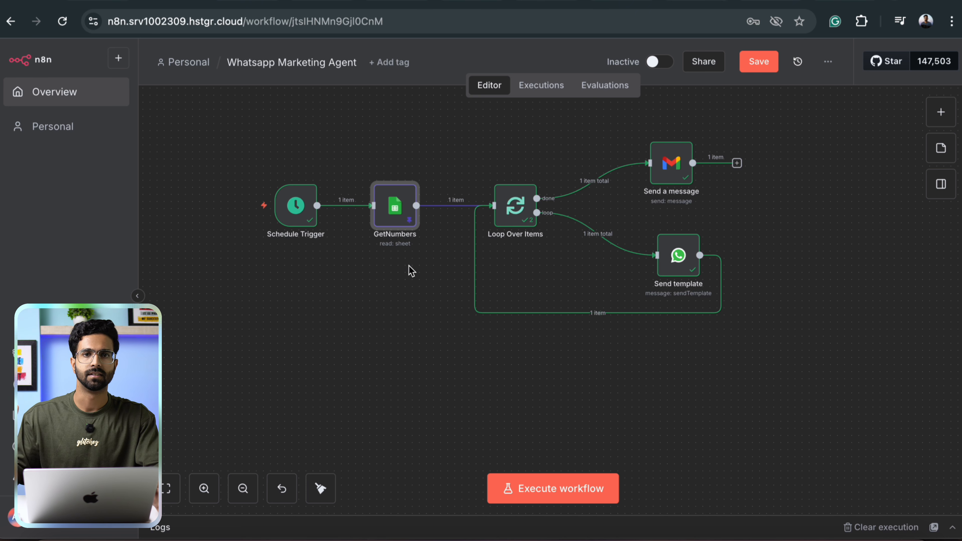
double_click(394, 204)
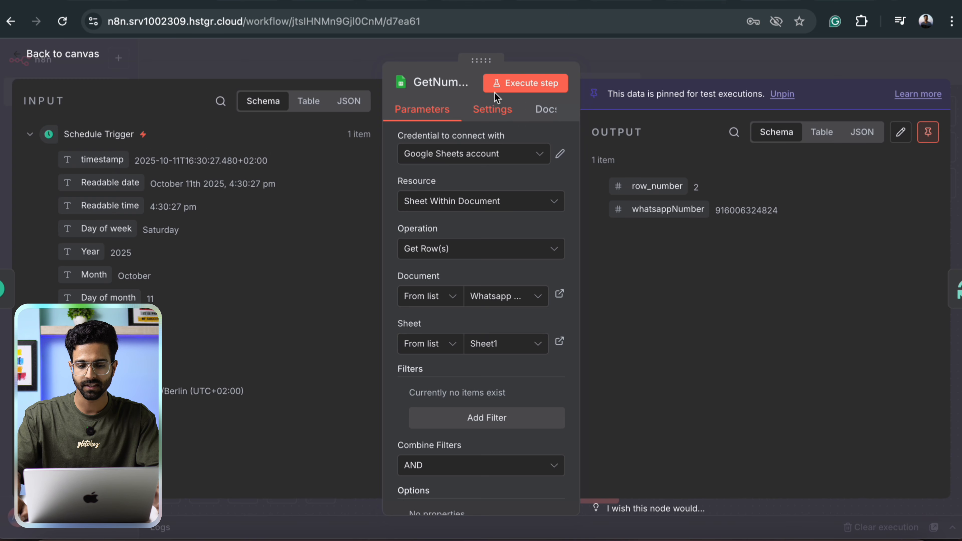
left_click(476, 158)
left_click(473, 227)
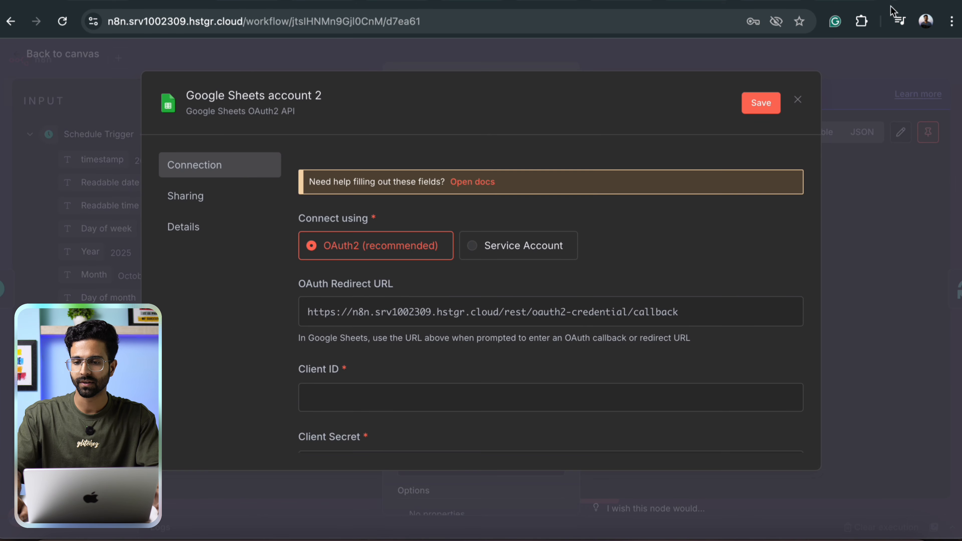
Open the Google Cloud console in a new browser tab.
key("super+t")
type("cosn")
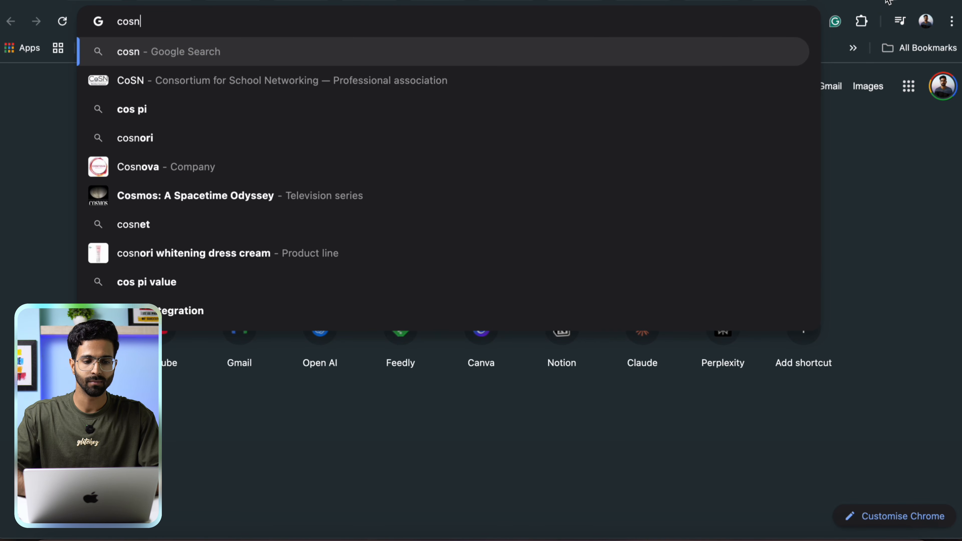
key("BackSpace")
key("BackSpace")
type("ns")
key("Return")
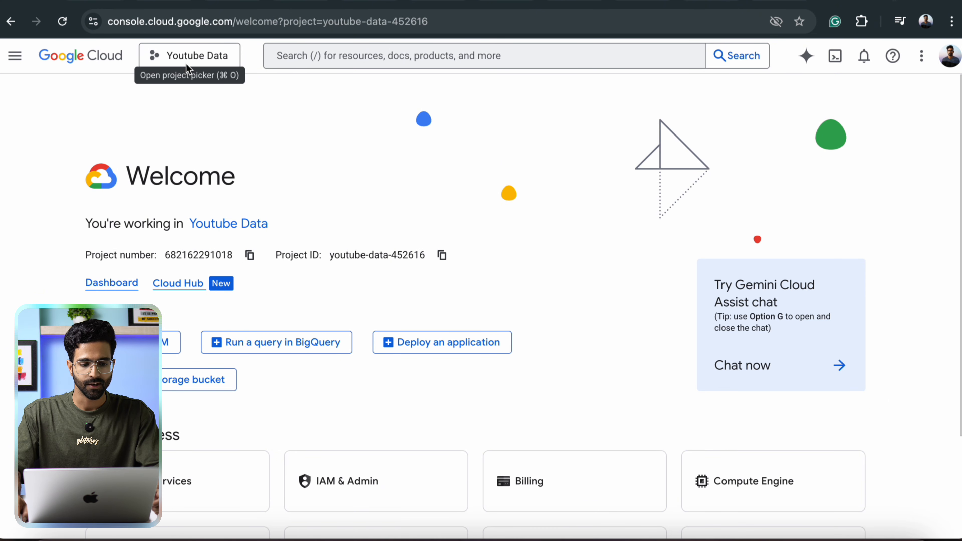
Keep the current project and search for and view the Google Sheets API.
left_click(188, 55)
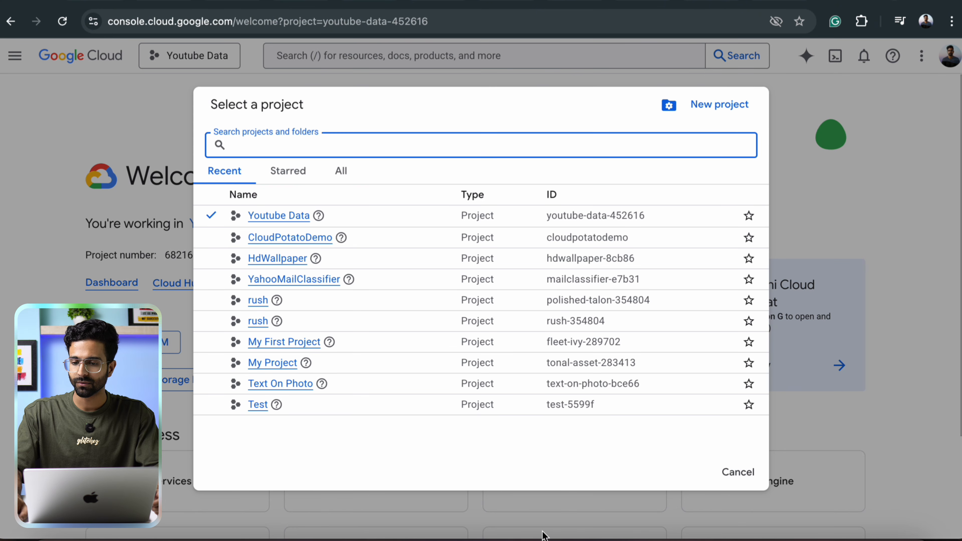
left_click(854, 156)
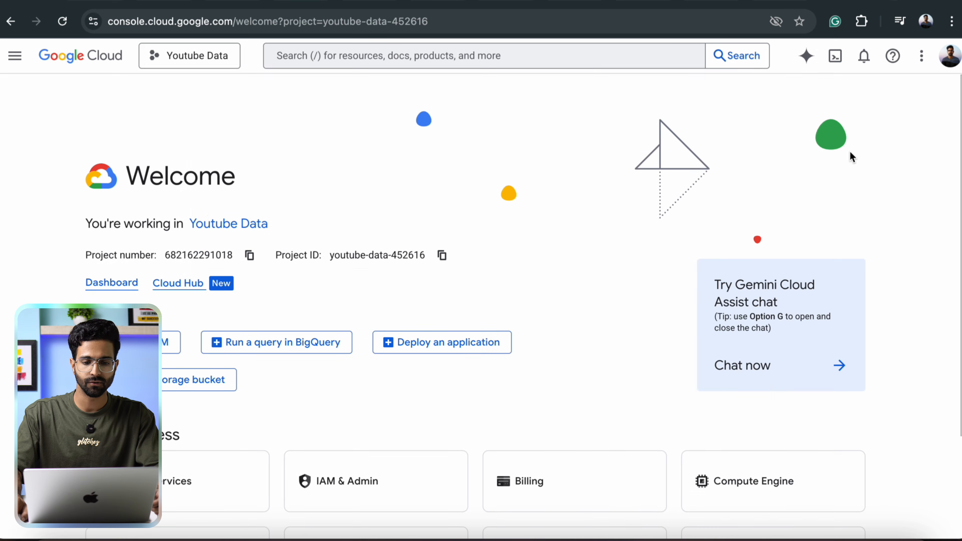
left_click(360, 53)
type("spreadsheet")
key("Return")
type("she")
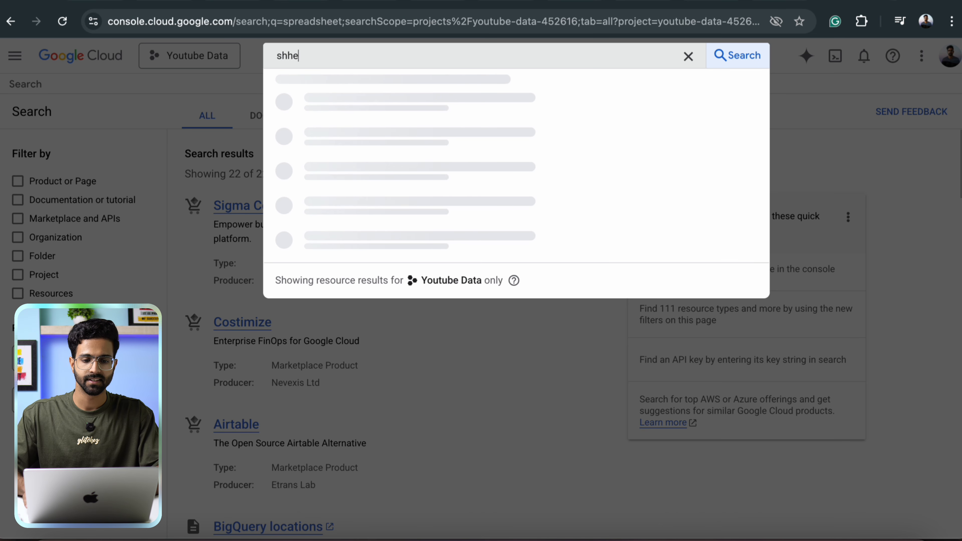
type("et")
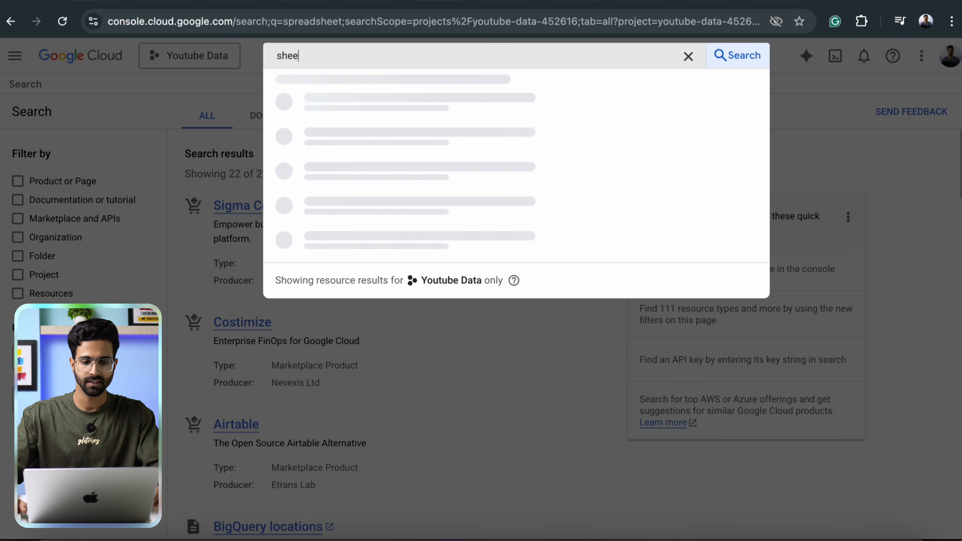
left_click(472, 119)
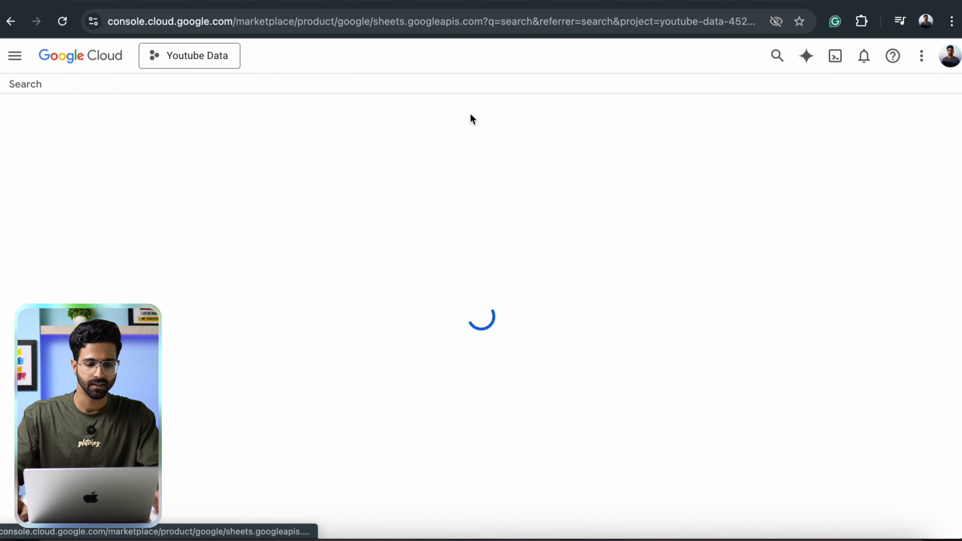
left_click(17, 91)
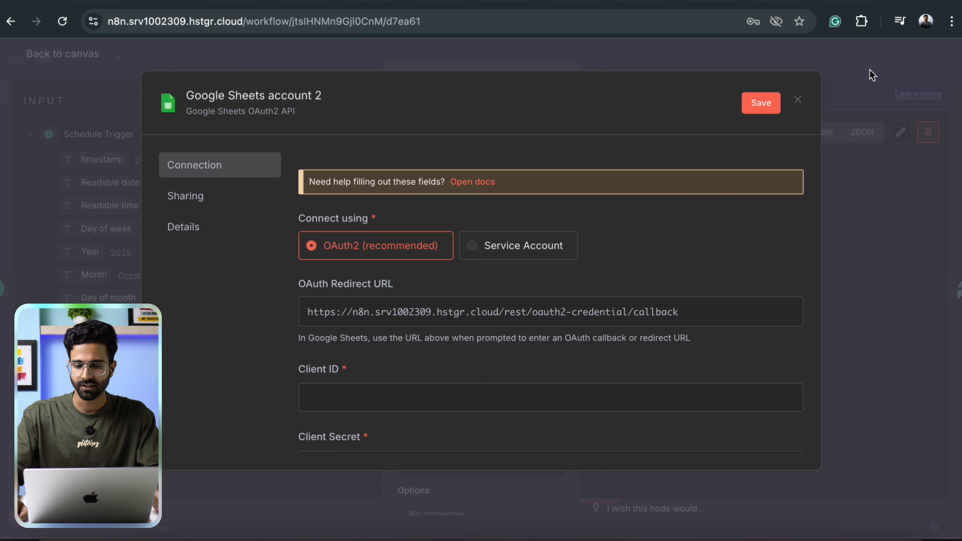
Confirm the Gmail API is enabled, then go to the APIs & Services dashboard.
left_click(798, 100)
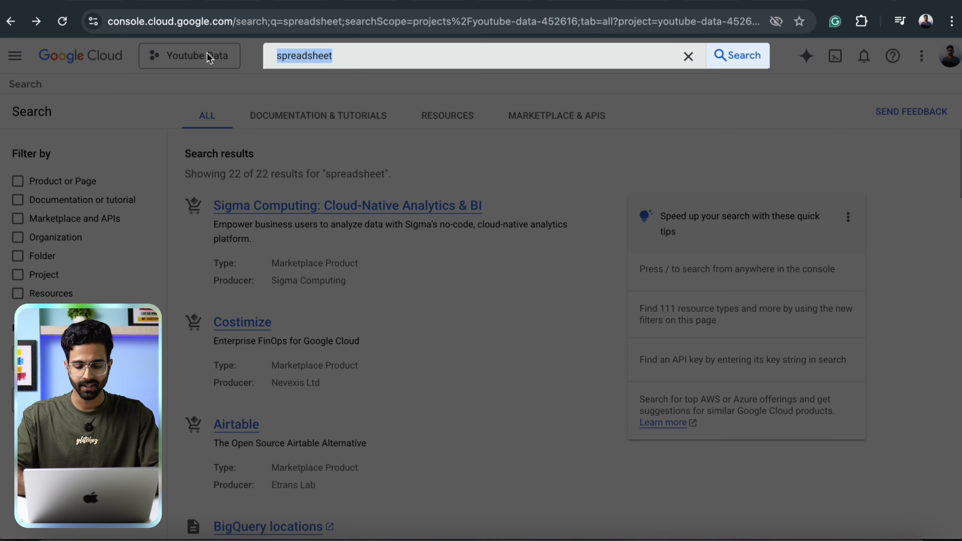
type("gmail")
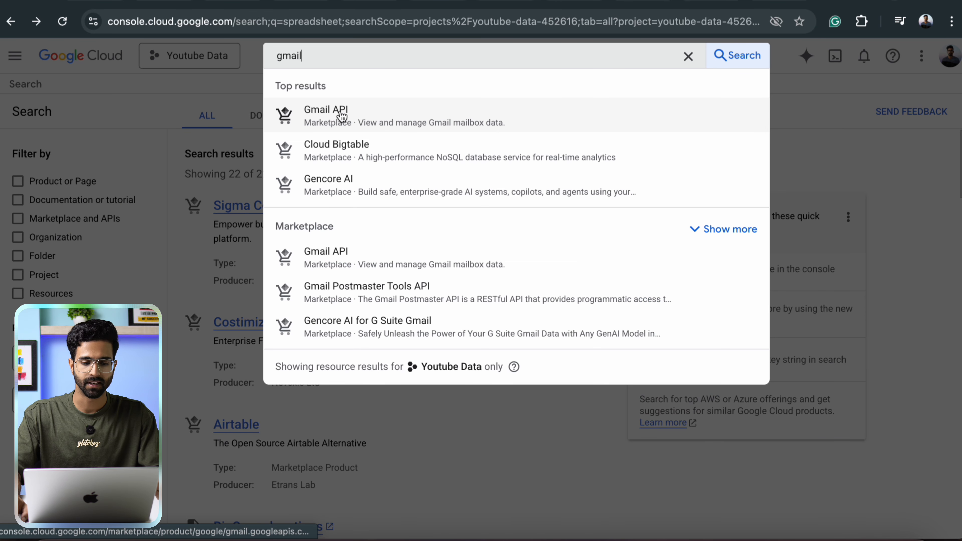
left_click(342, 115)
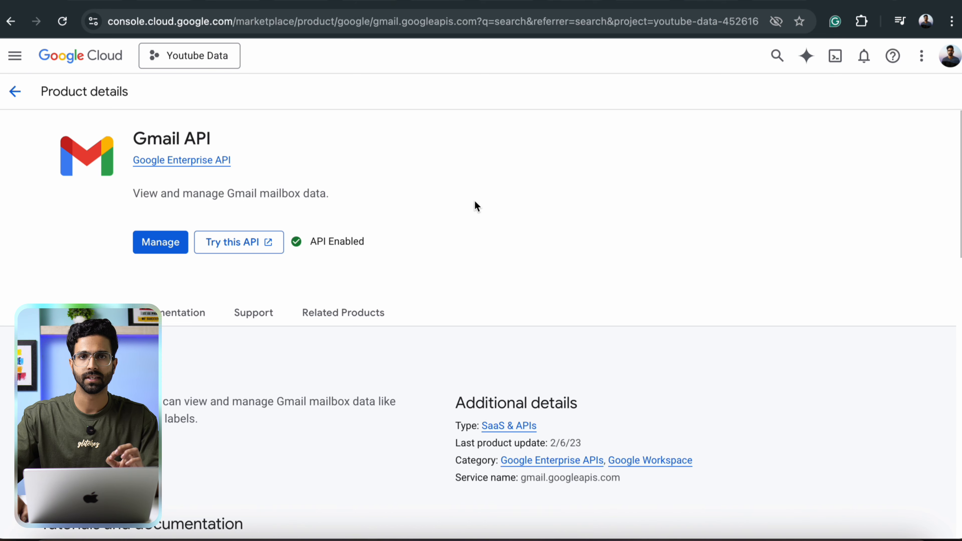
left_click(15, 55)
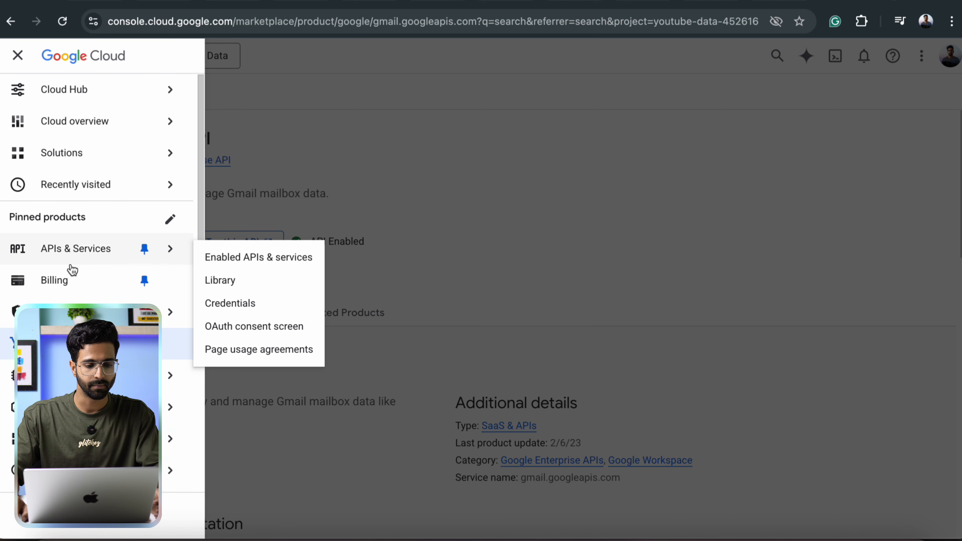
left_click(34, 252)
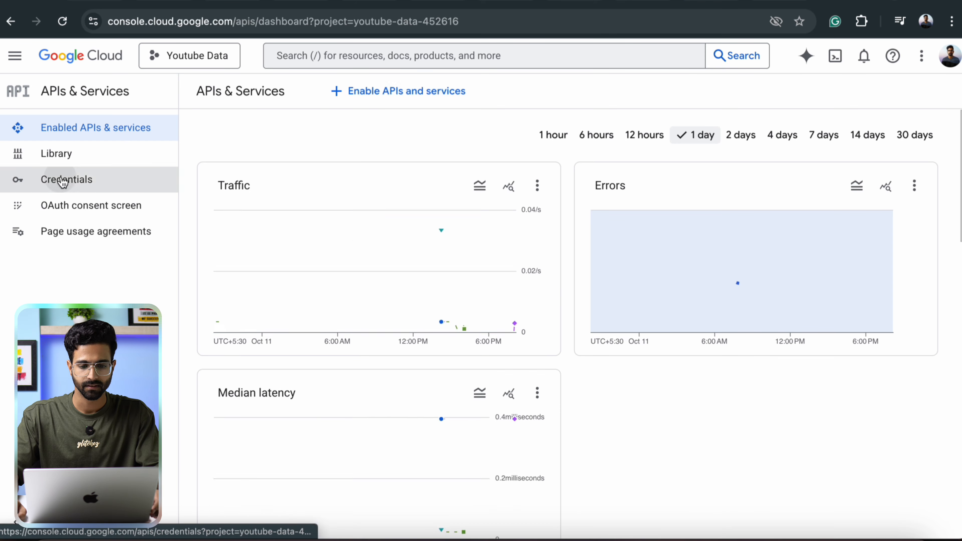
Start a new OAuth client ID under Credentials with application type Web application.
left_click(62, 182)
left_click(378, 92)
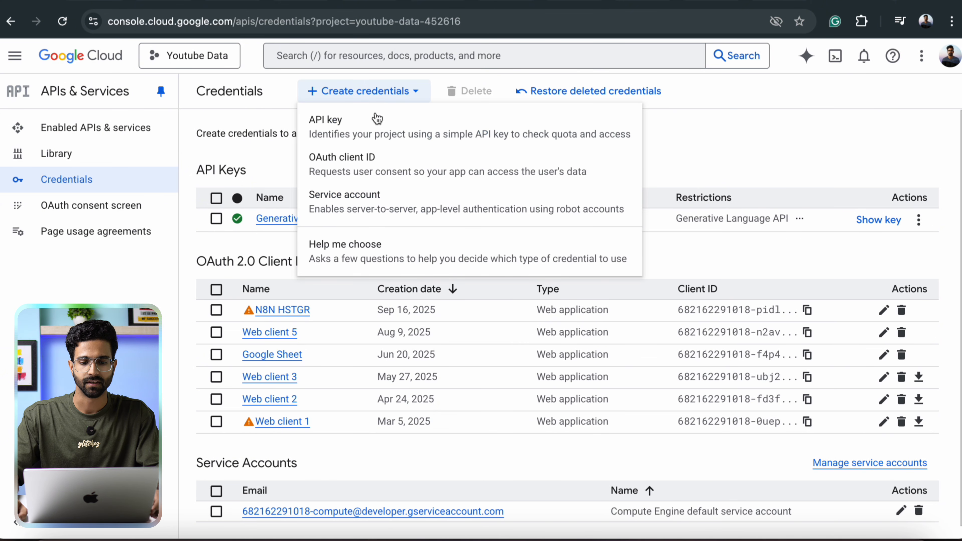
left_click(358, 172)
left_click(355, 226)
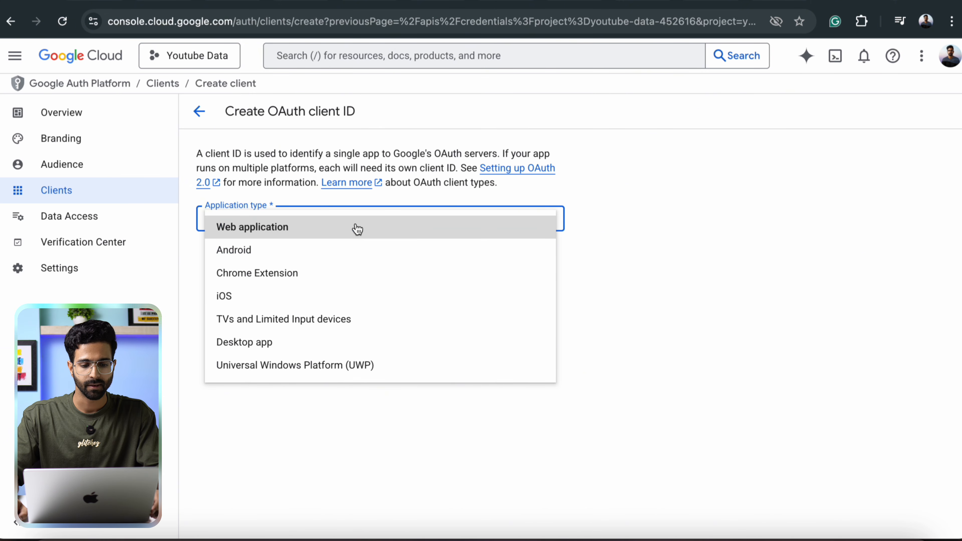
left_click(247, 234)
scroll(241, 380, "down", 5)
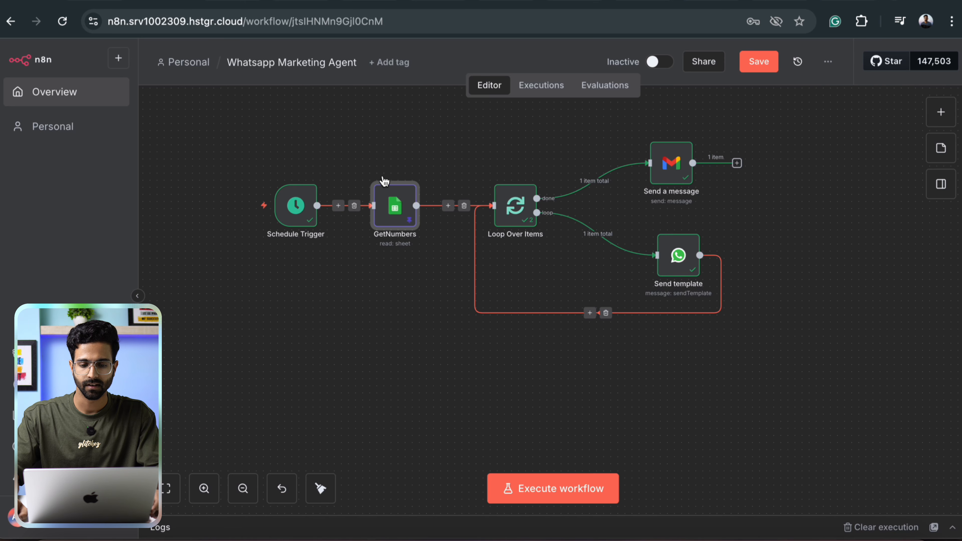
Start a new Google Sheets credential in GetNumbers, copy its OAuth redirect URL, then discard it.
double_click(392, 211)
left_click(470, 152)
left_click(475, 227)
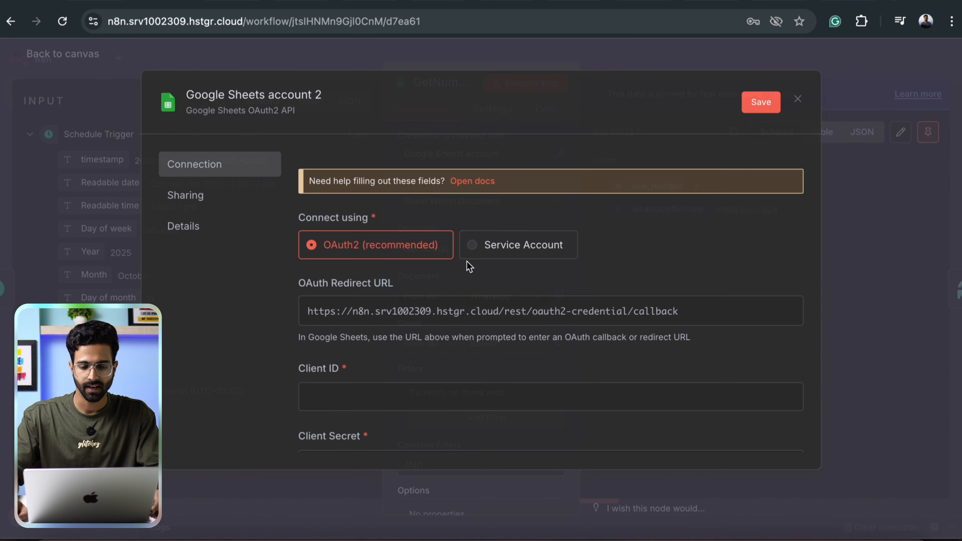
left_click(723, 314)
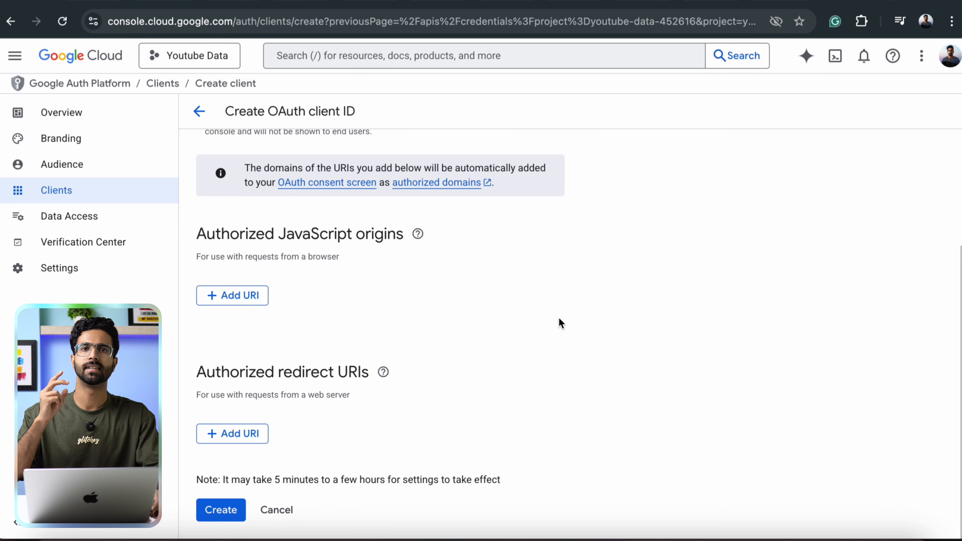
left_click(179, 3)
scroll(356, 363, "down", 2)
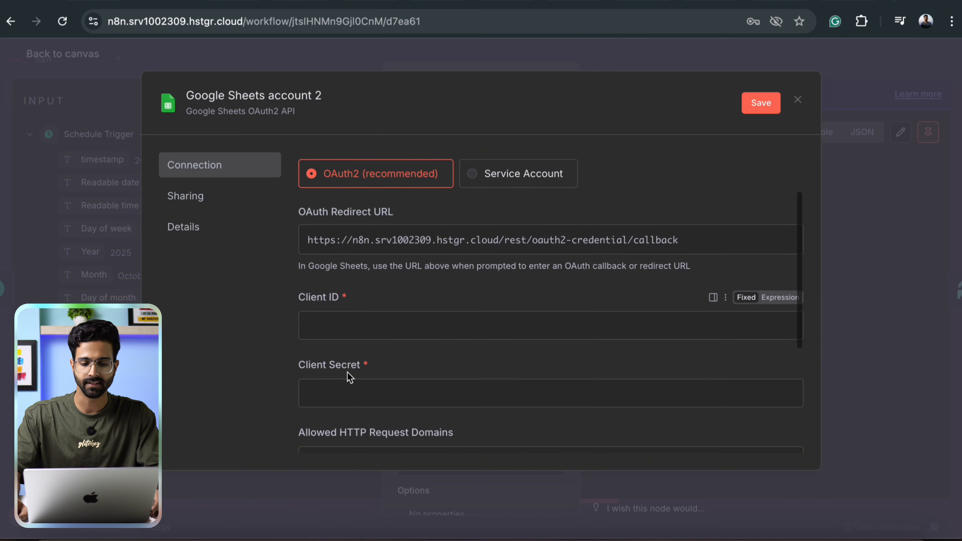
scroll(365, 402, "down", 3)
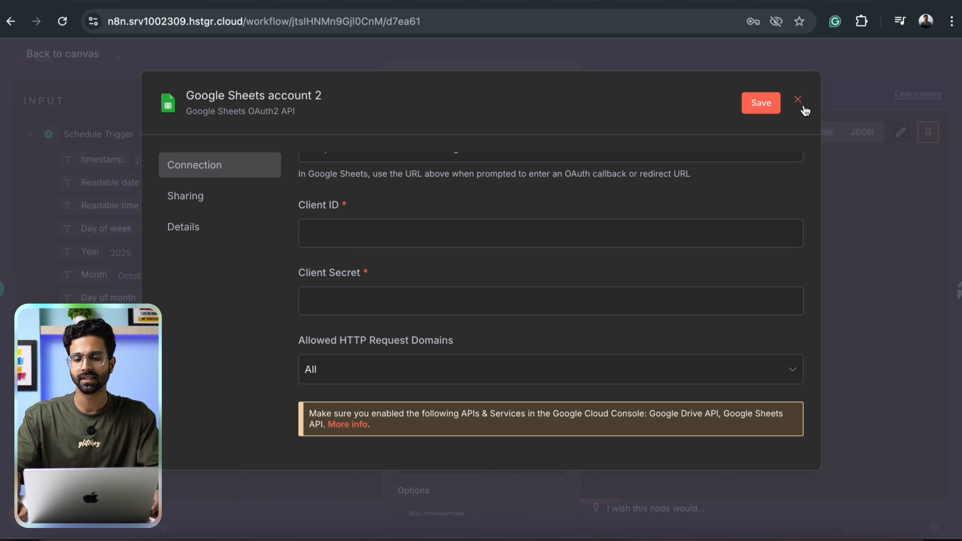
left_click(798, 101)
left_click(522, 318)
Start a new Gmail credential in the Send a message node, then discard it unconnected.
double_click(670, 166)
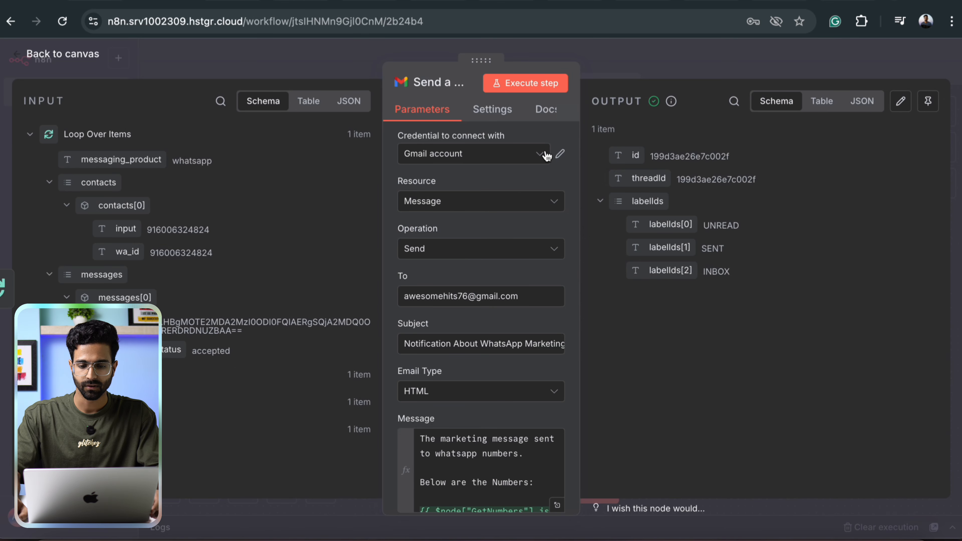
left_click(546, 154)
left_click(489, 225)
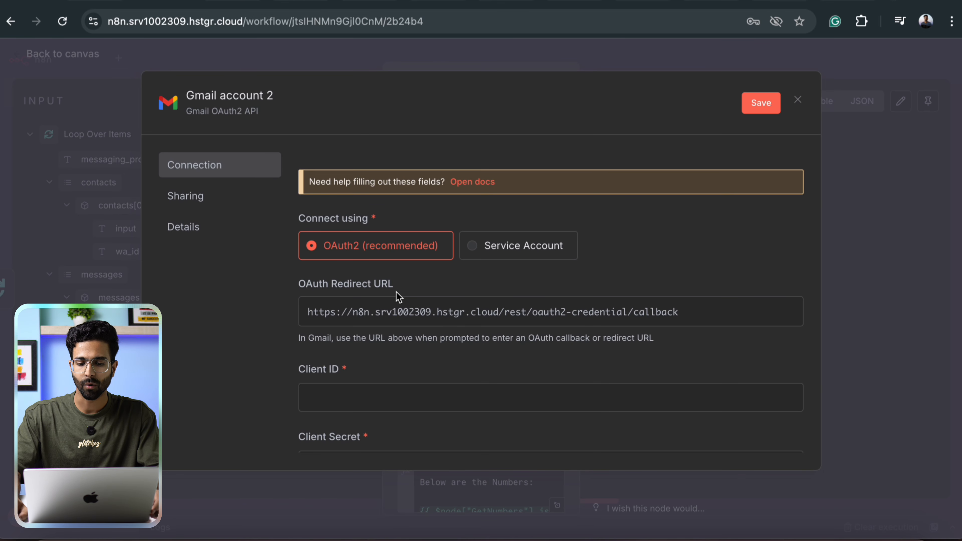
scroll(545, 267, "down", 5)
left_click(863, 58)
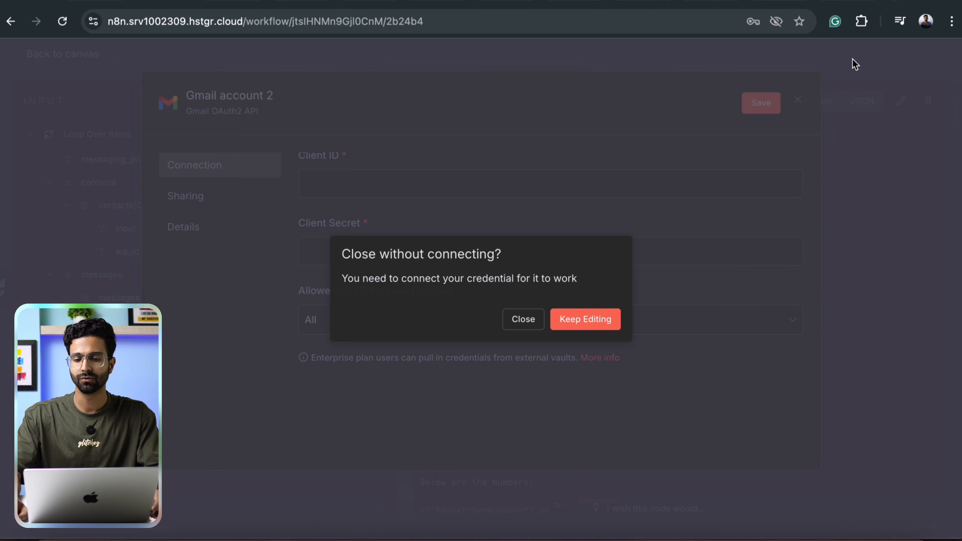
left_click(583, 315)
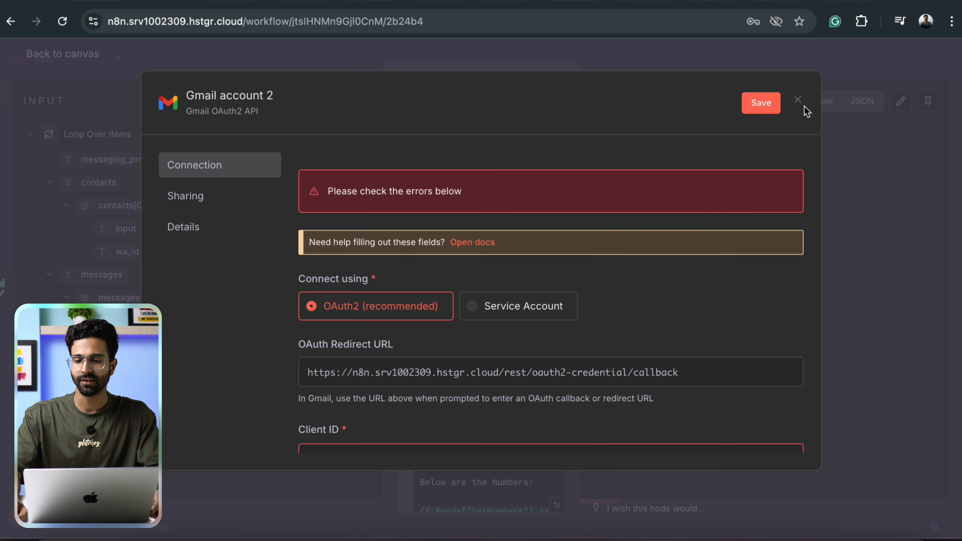
left_click(796, 107)
left_click(519, 318)
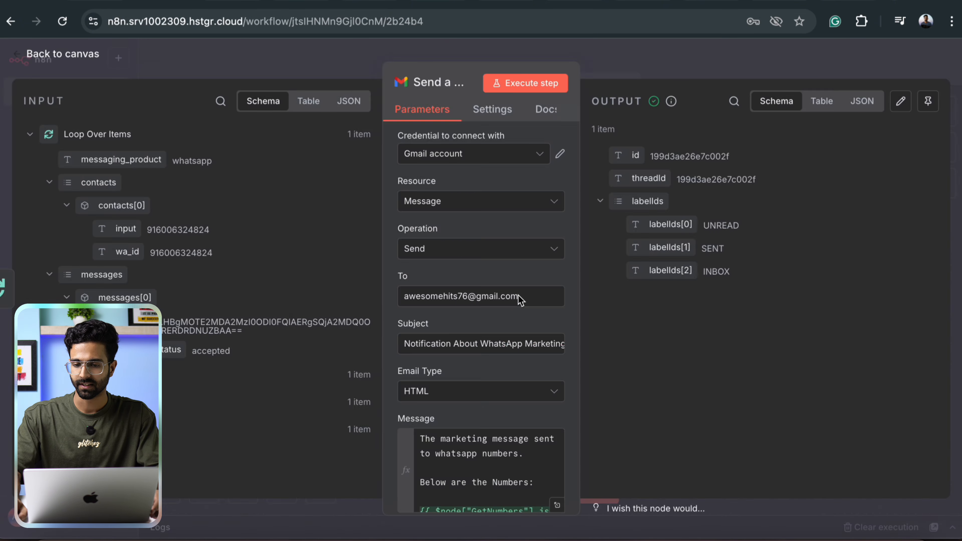
key("Escape")
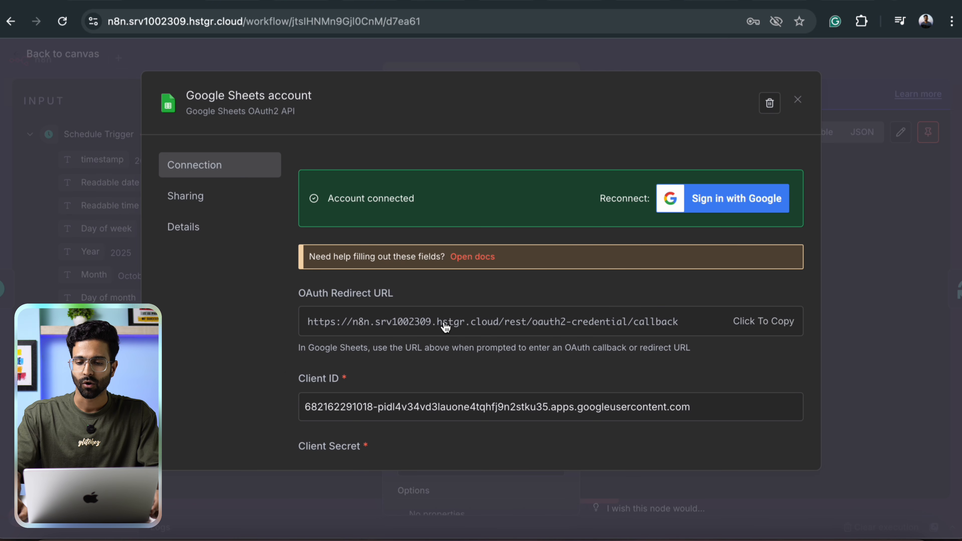
Scroll through the Google Sheets account credential's Client ID and Client Secret fields.
scroll(468, 295, "down", 5)
scroll(470, 294, "up", 5)
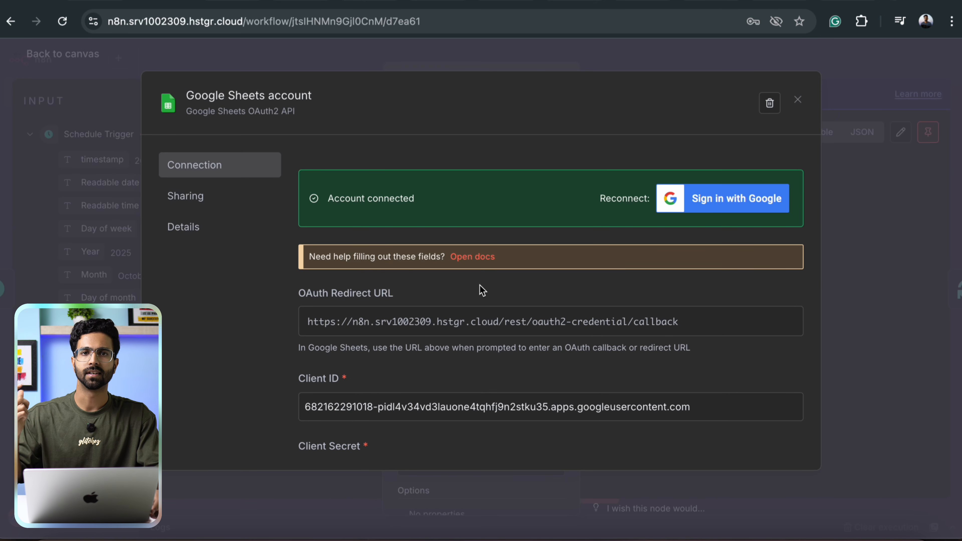
scroll(481, 290, "down", 5)
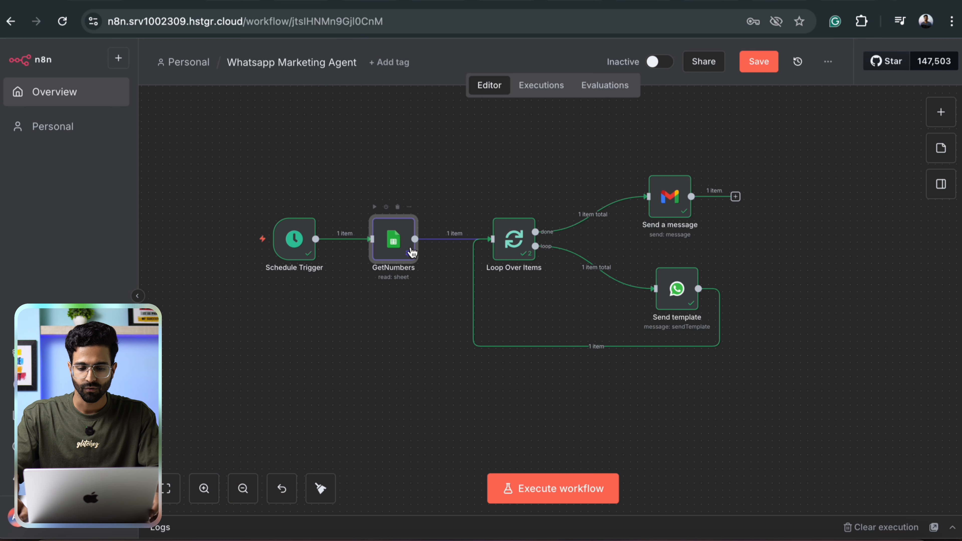
Follow the GetNumbers node's Document link to the Whatsapp Numbers spreadsheet.
double_click(406, 248)
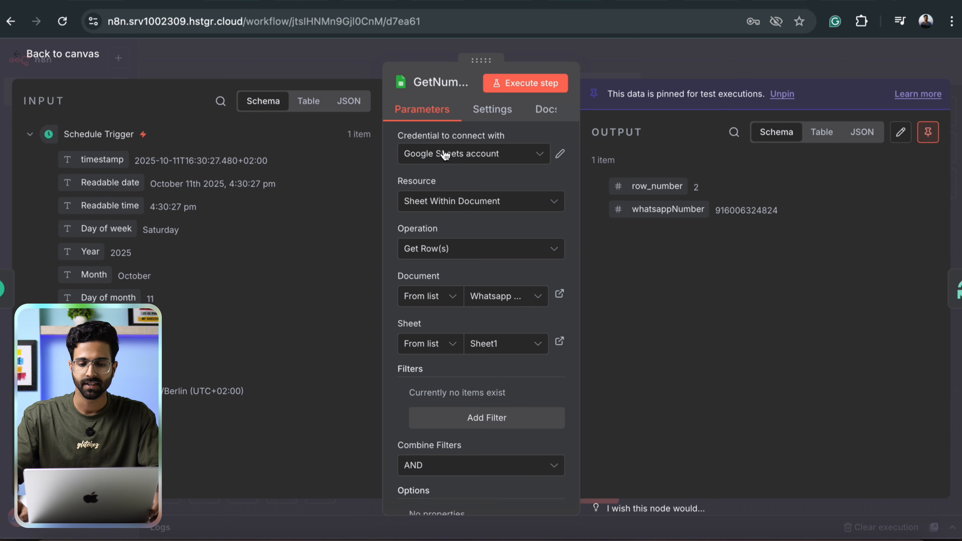
scroll(472, 251, "down", 3)
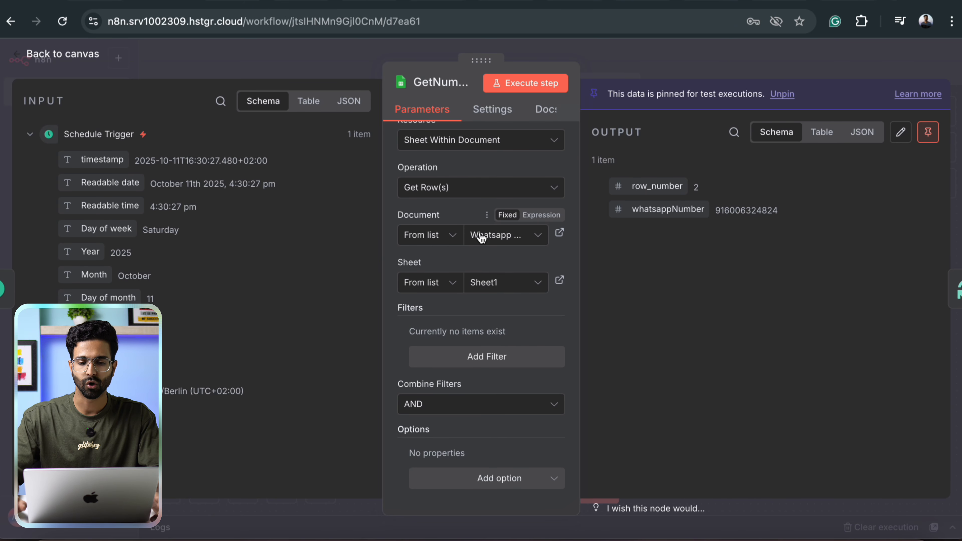
left_click(559, 233)
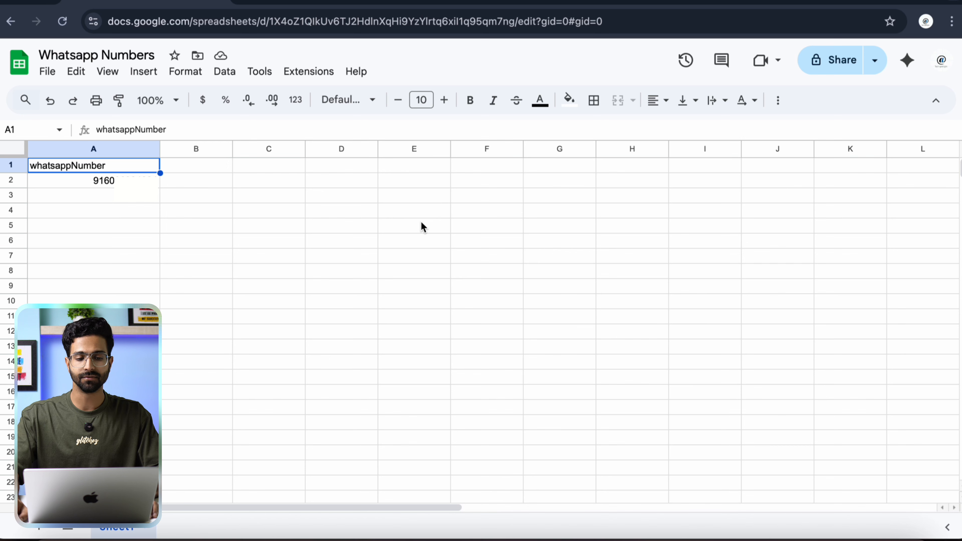
Select cell A3 to inspect the single phone number under whatsappNumber.
left_click(115, 201)
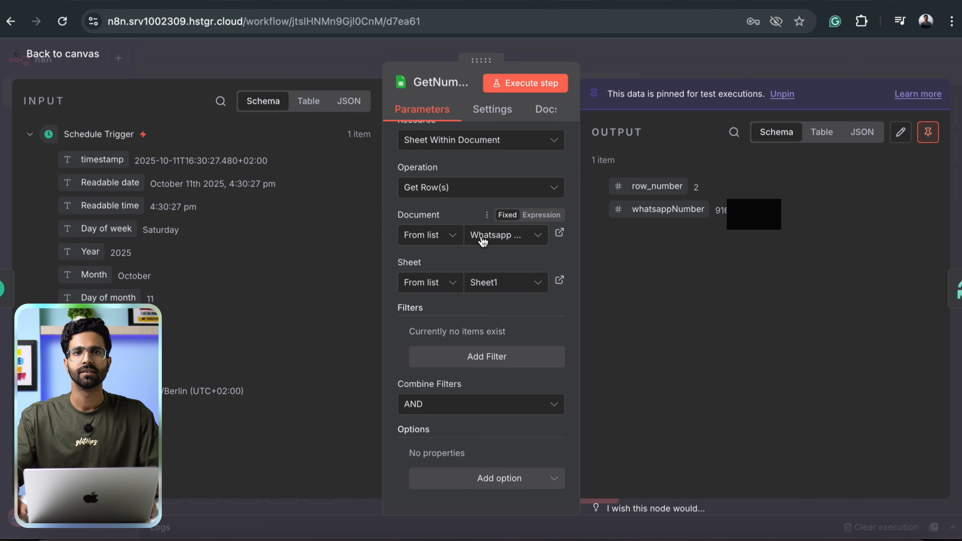
Set GetNumbers' Document to 'Whatsapp Numbers' and its Sheet to Sheet1.
left_click(483, 237)
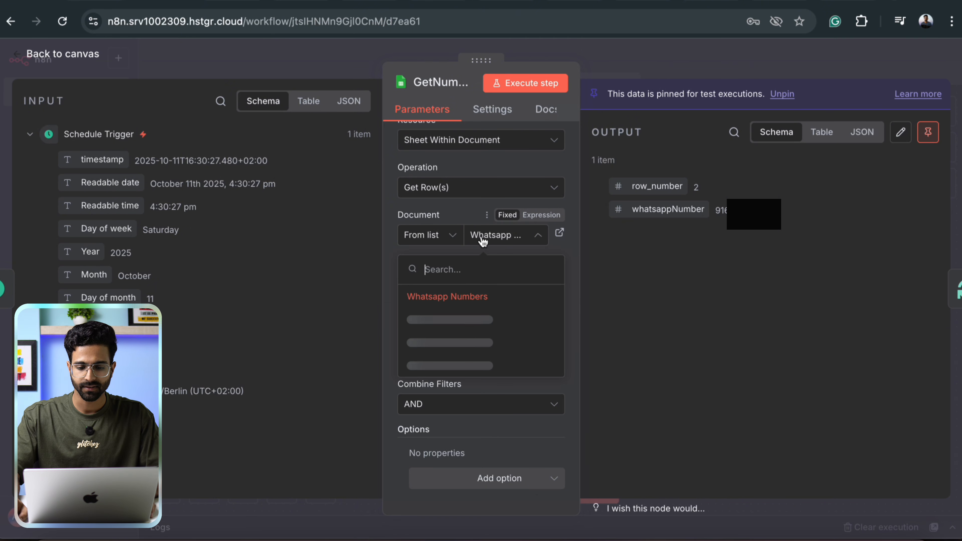
left_click(436, 295)
left_click(520, 293)
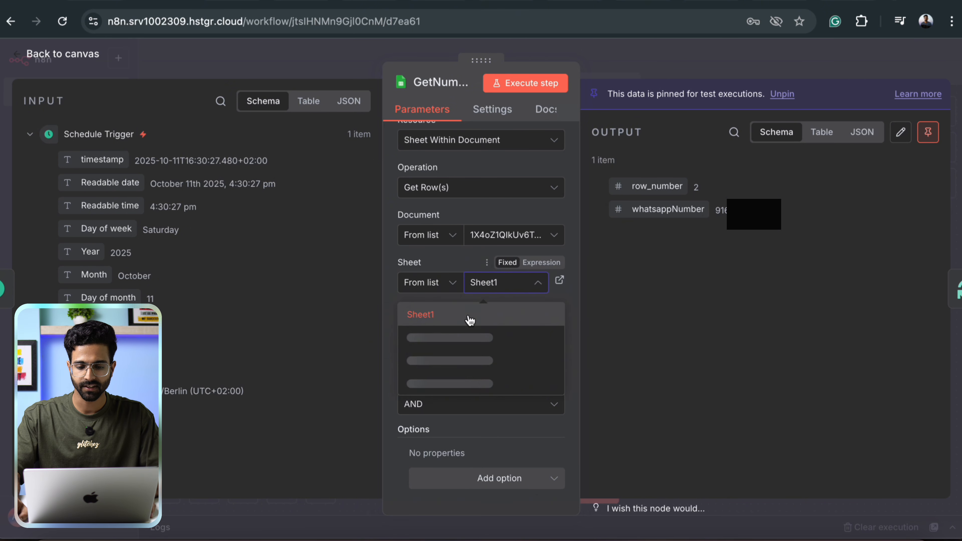
left_click(468, 320)
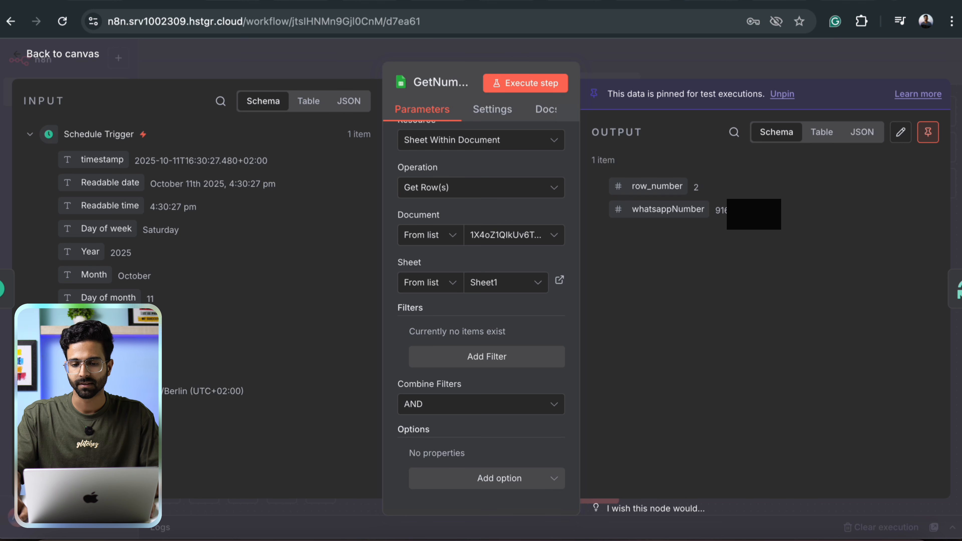
Re-run GetNumbers with live data using Unpin and test, then return to the canvas.
left_click(535, 93)
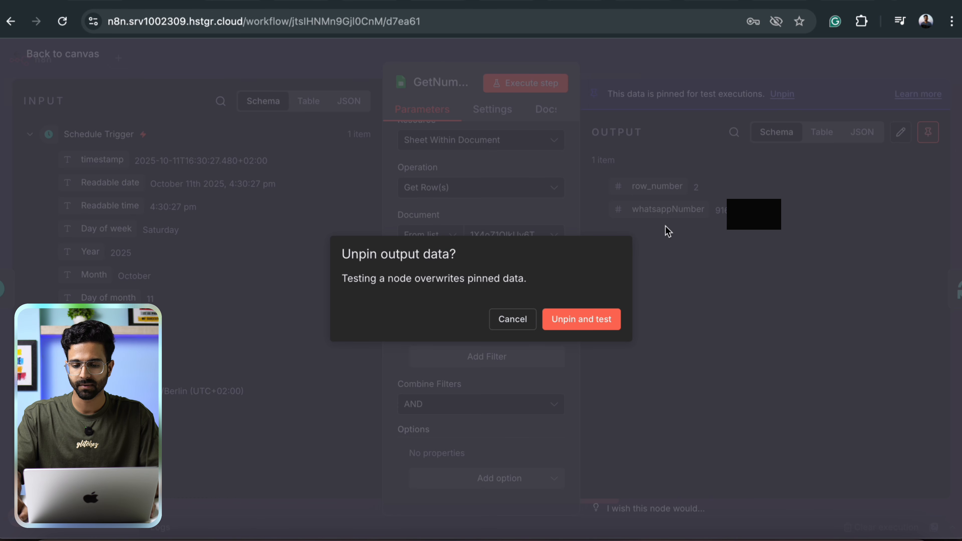
left_click(575, 319)
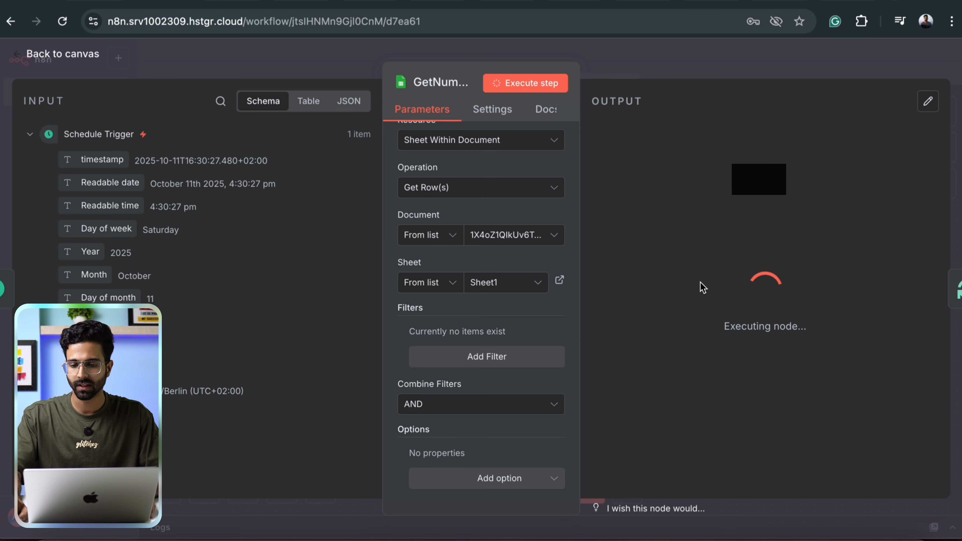
left_click(719, 54)
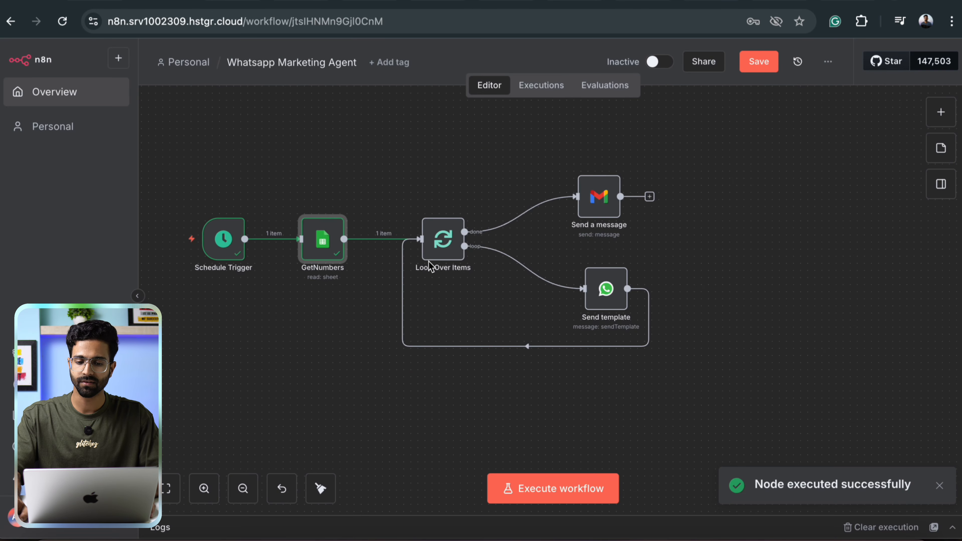
scroll(445, 192, "right", 5)
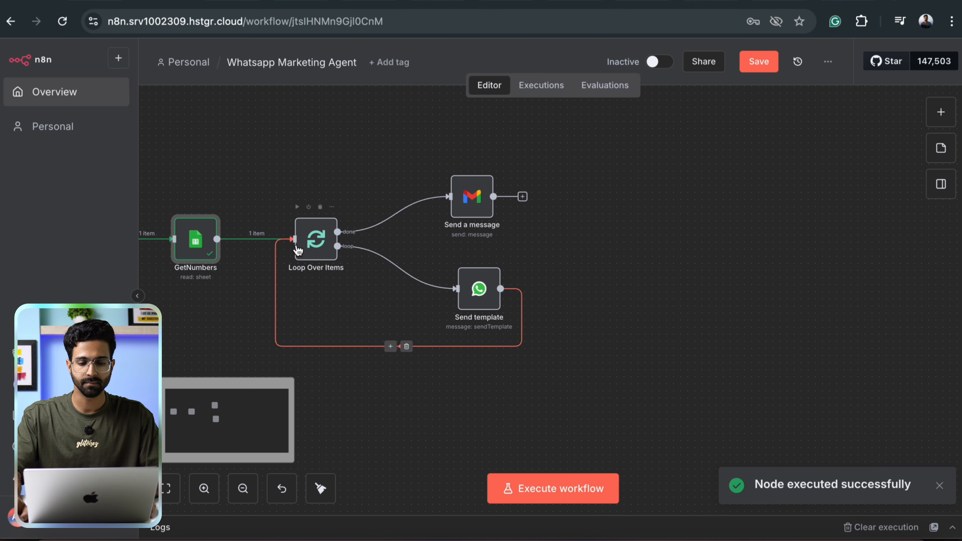
Review the Loop Over Items settings, then select the Send template node.
double_click(318, 246)
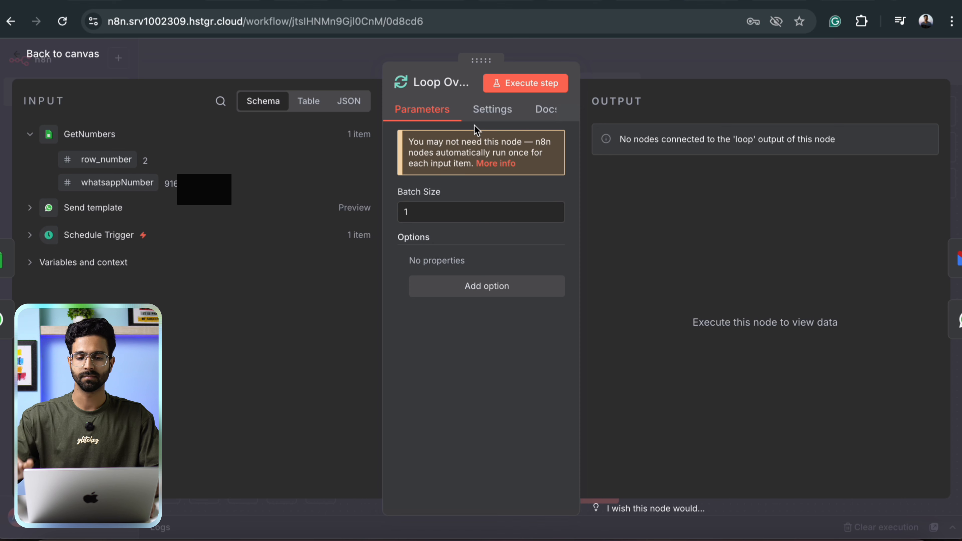
left_click(642, 63)
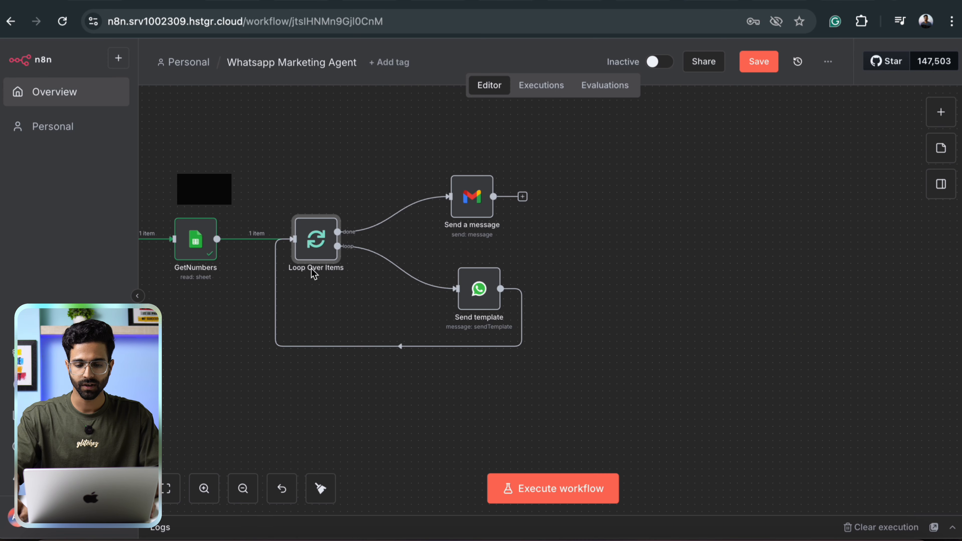
left_click(479, 289)
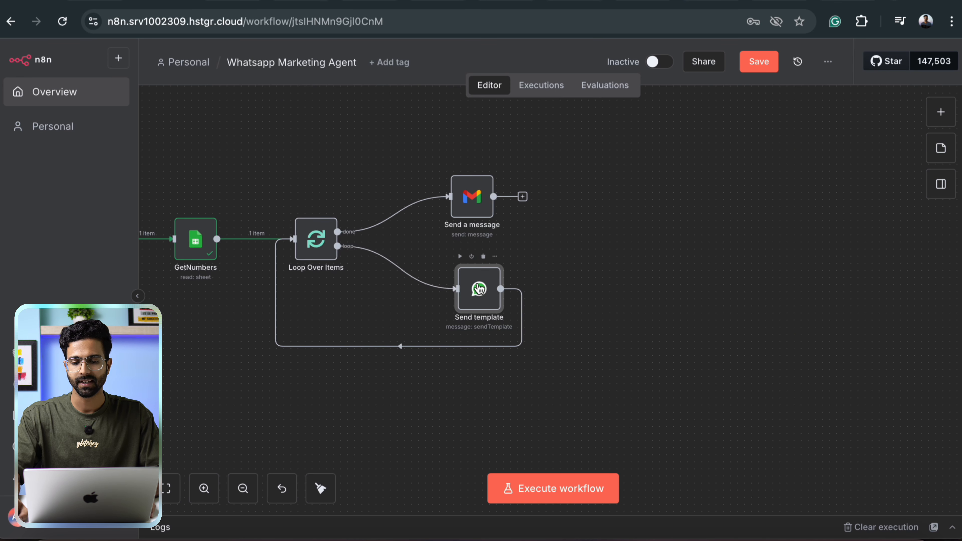
Browse the WhatsApp Business Cloud actions, then open the Send template node's parameters.
left_click(950, 116)
type("wha")
left_click(796, 255)
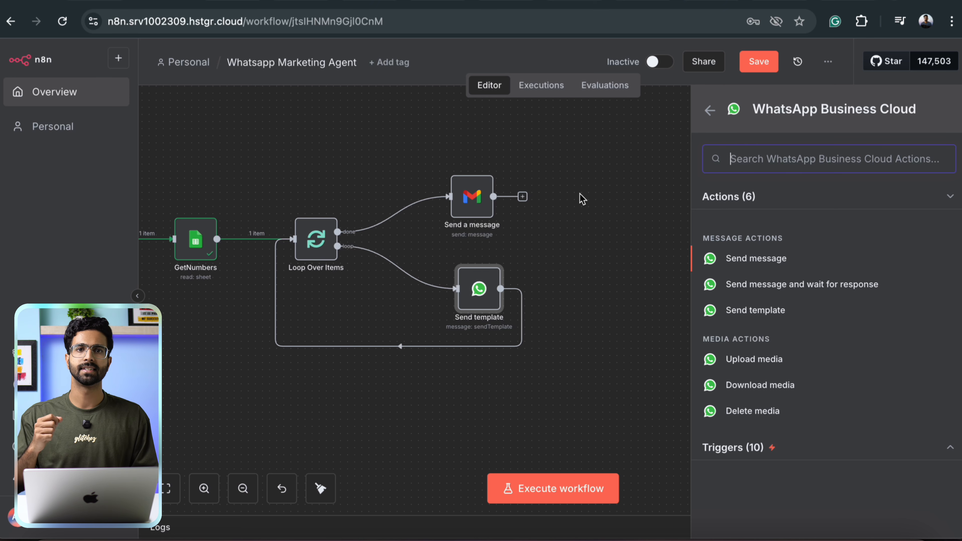
left_click(582, 198)
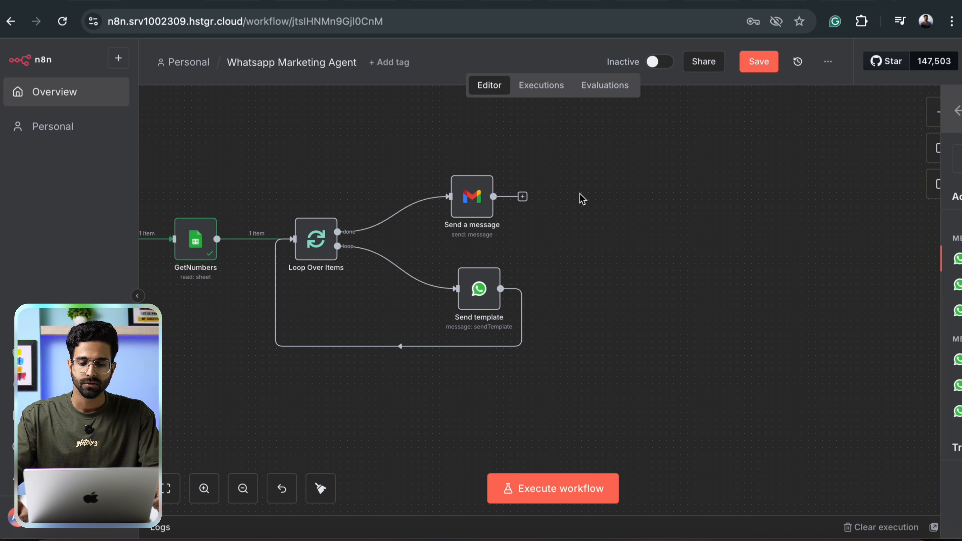
double_click(469, 292)
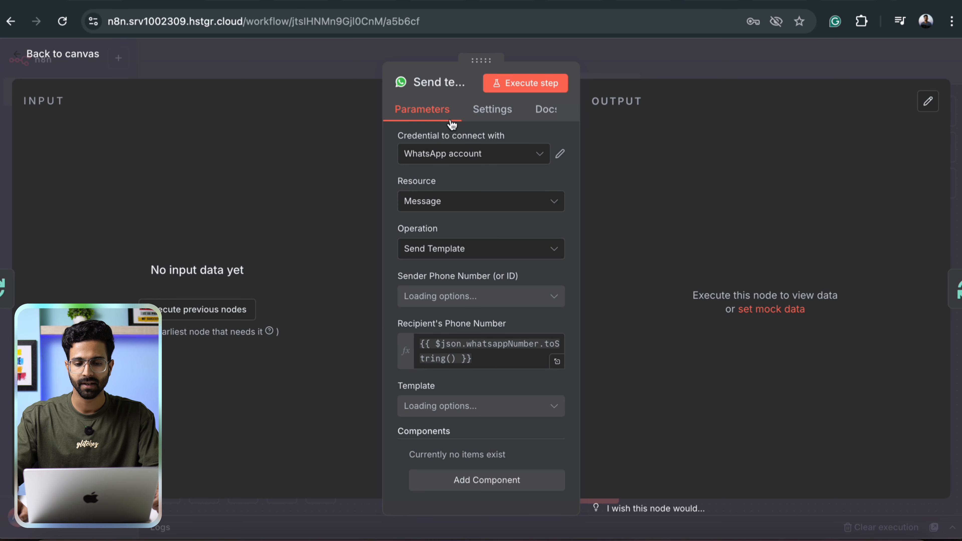
Open the WhatsApp credential list and start a new WhatsApp credential form.
scroll(441, 252, "down", 1)
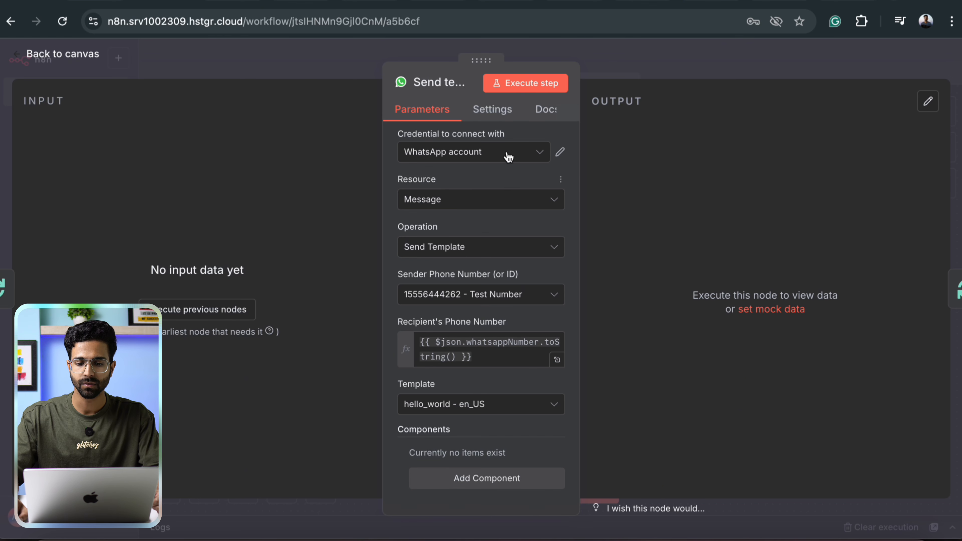
left_click(529, 156)
left_click(475, 223)
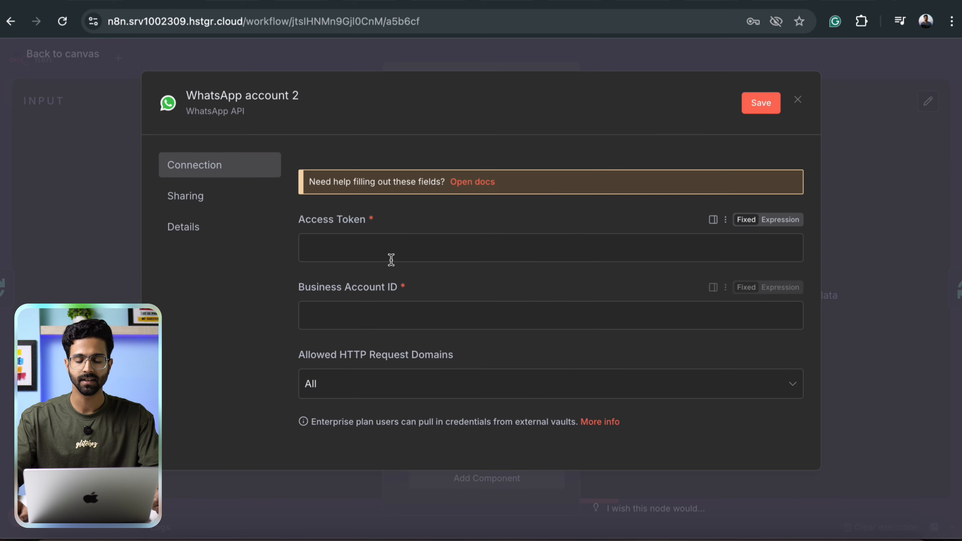
scroll(392, 261, "down", 2)
scroll(391, 262, "up", 2)
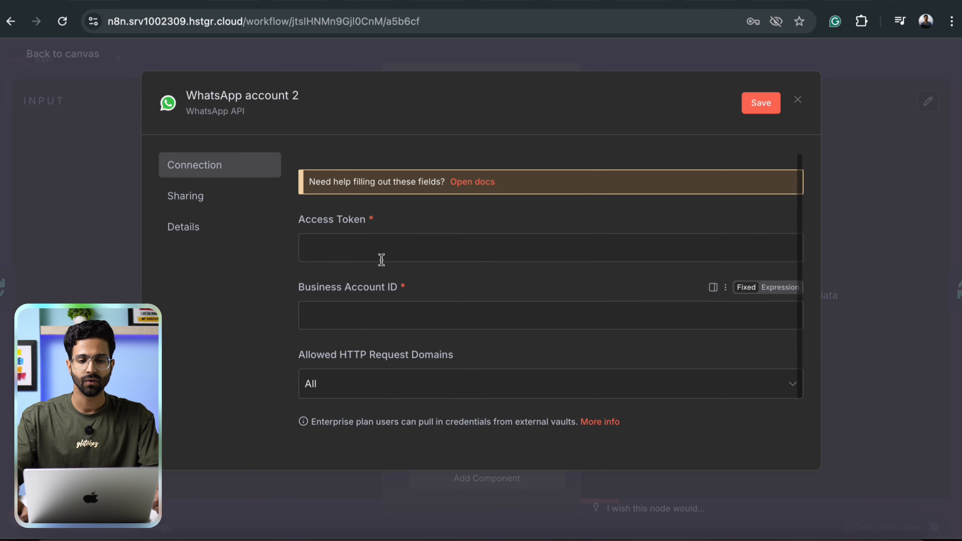
Copy Meta's WhatsApp Business Account ID, discard the new form, and compare it with the existing credential.
left_click(708, 5)
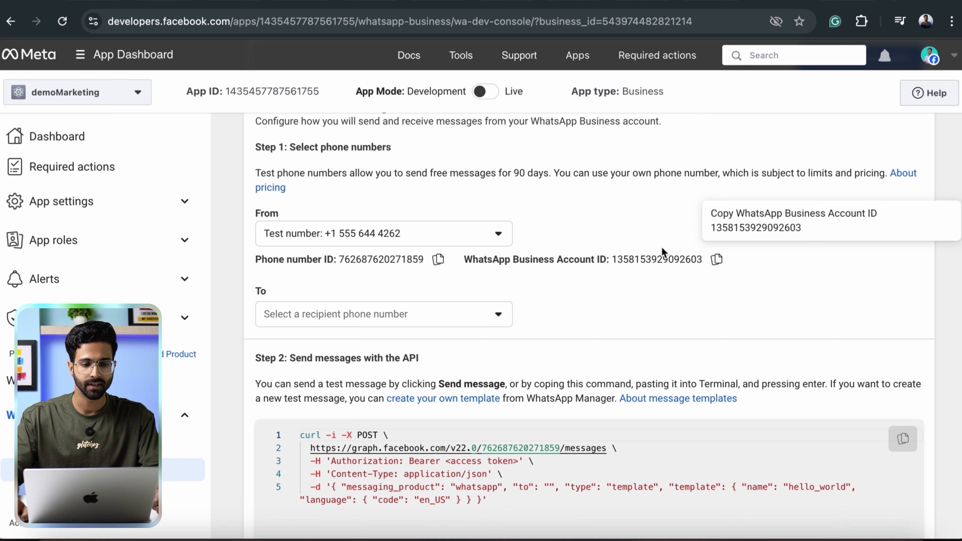
left_click(643, 3)
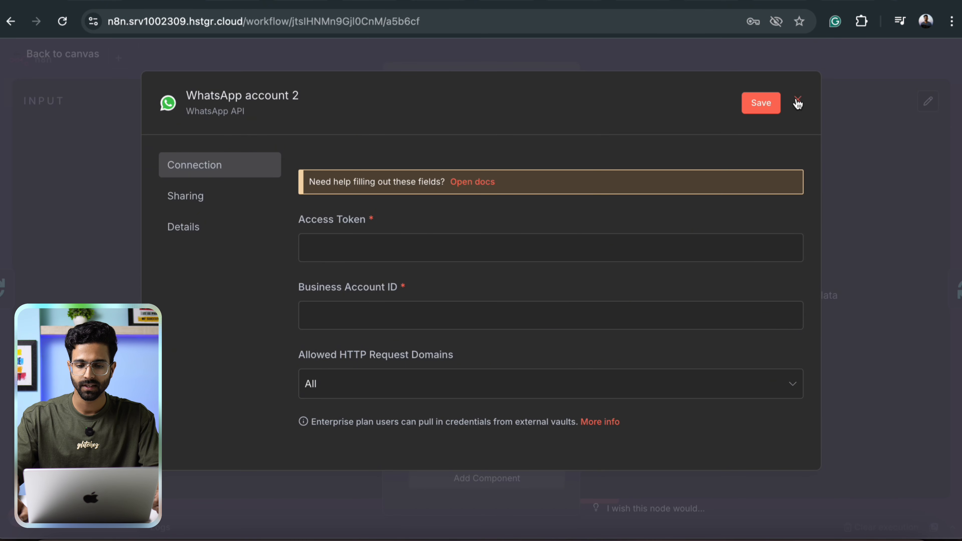
left_click(798, 102)
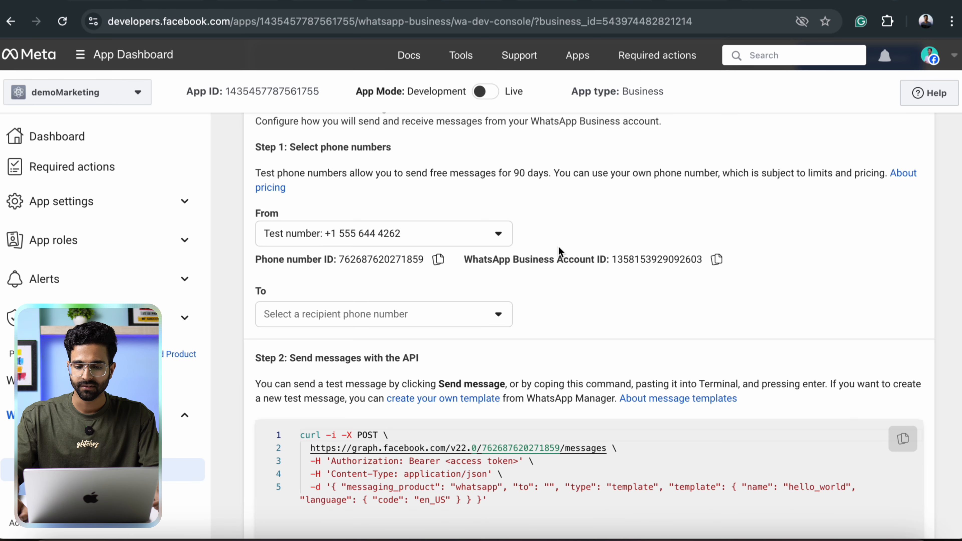
left_click(716, 259)
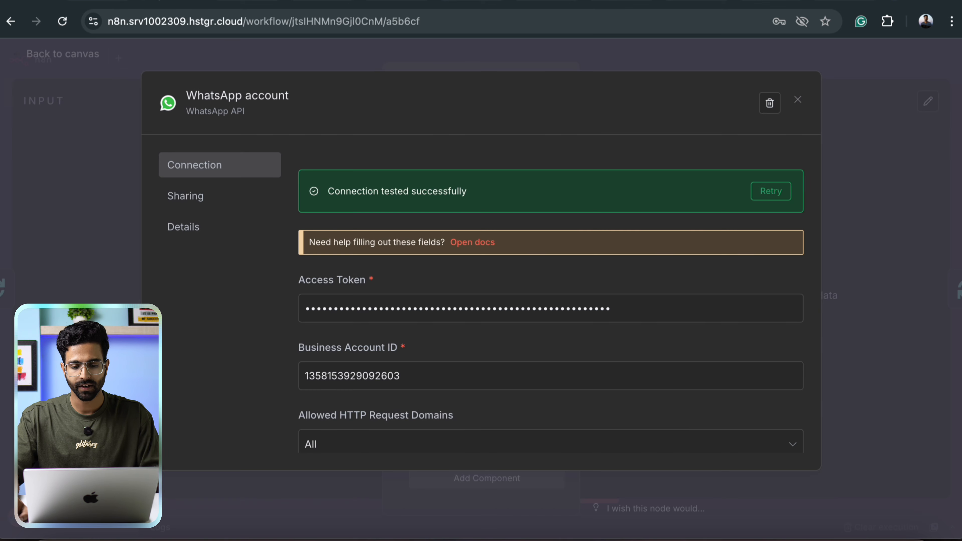
left_click_drag(344, 363, 230, 358)
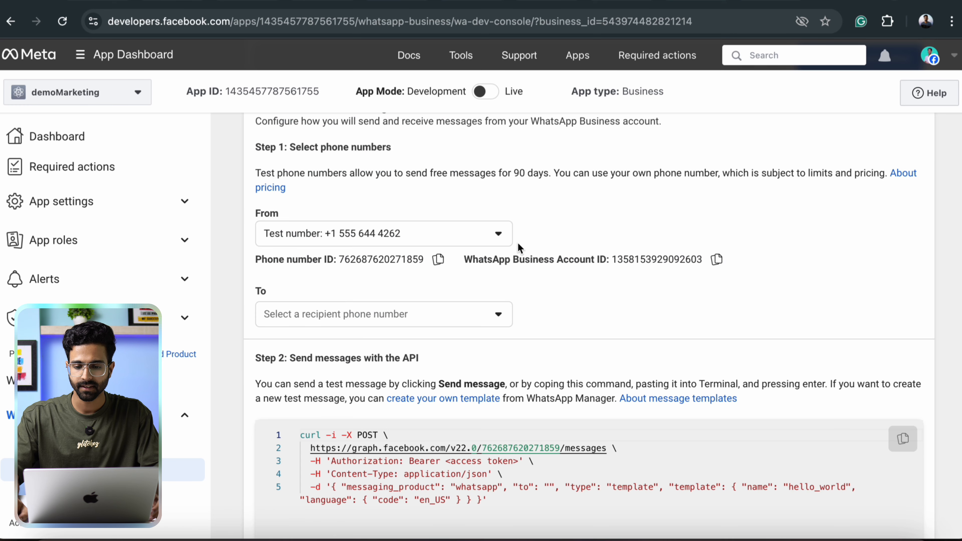
scroll(519, 248, "up", 5)
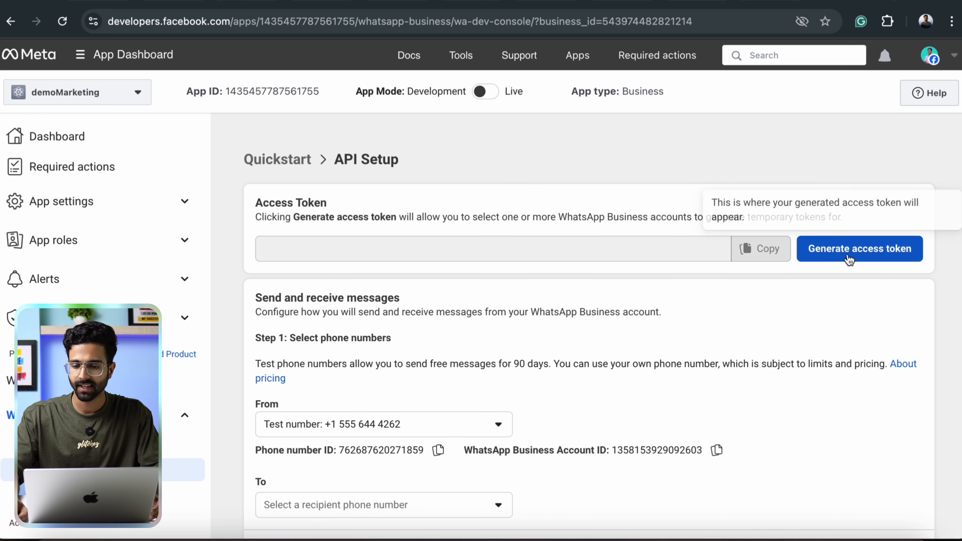
Generate a new Meta access token with access to all WhatsApp accounts and copy it.
left_click(826, 259)
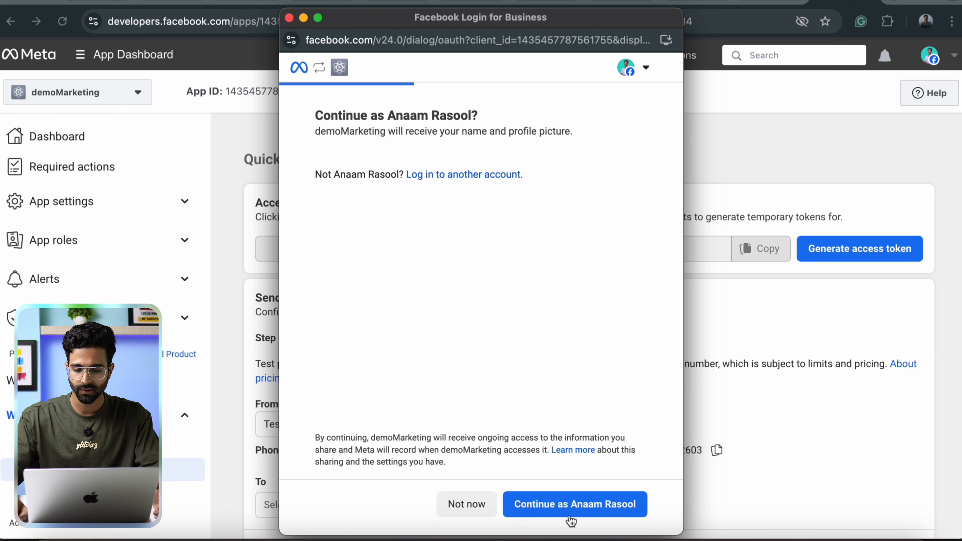
left_click(569, 508)
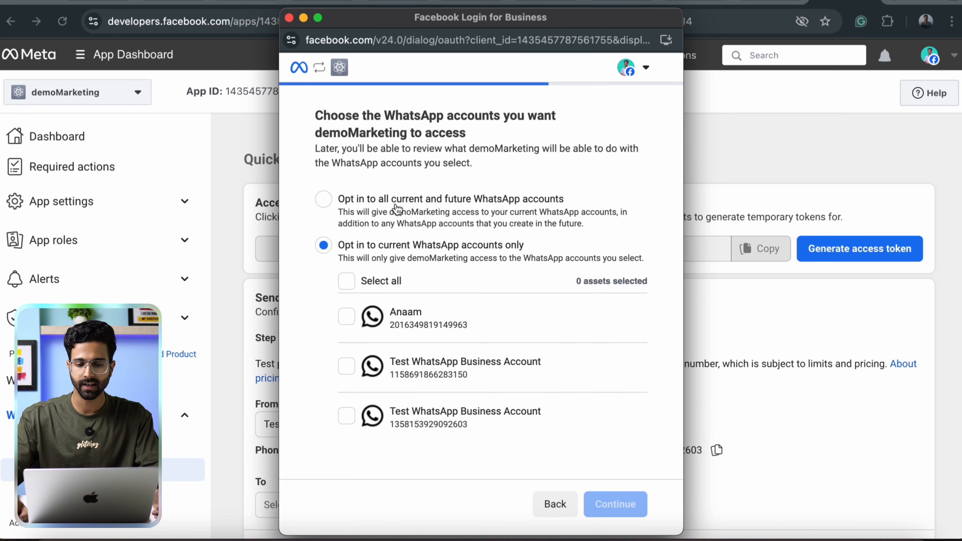
left_click(325, 200)
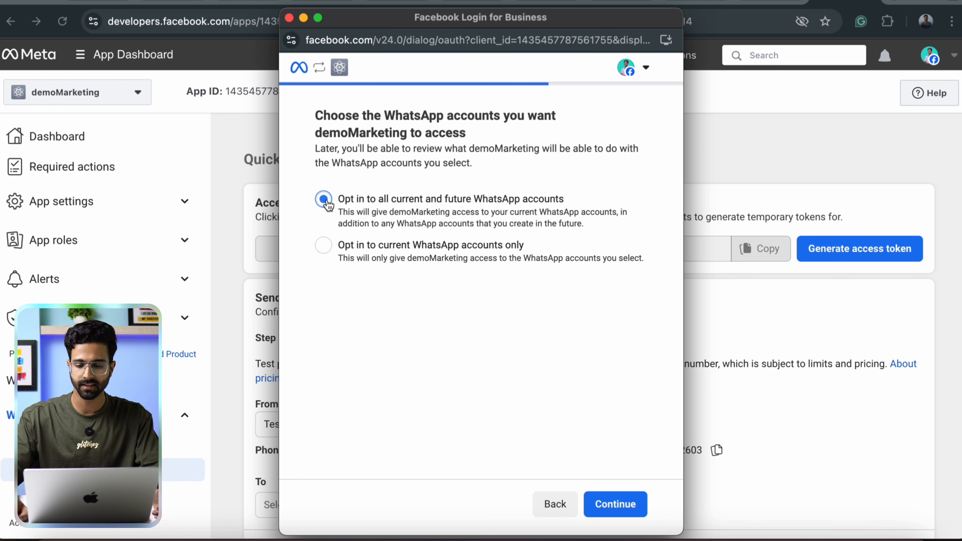
left_click(602, 504)
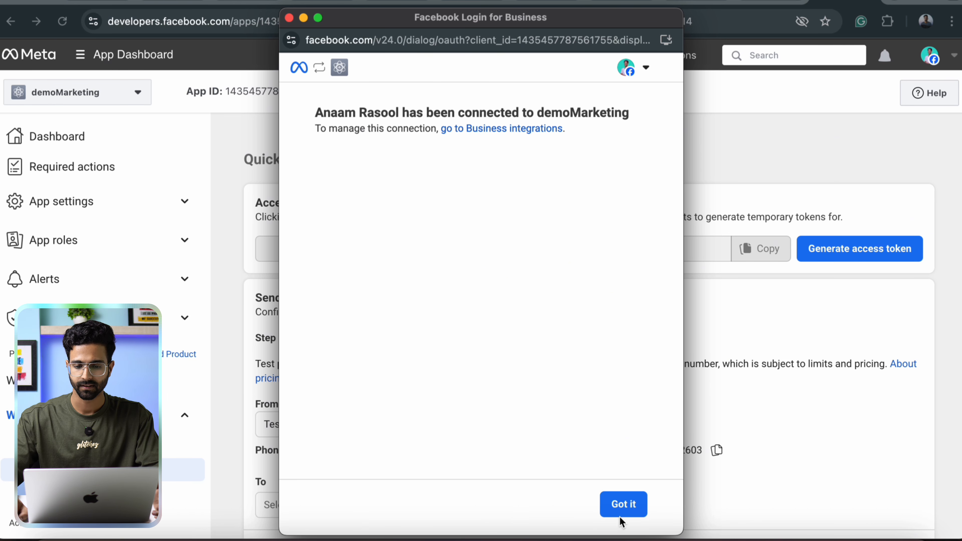
left_click(627, 507)
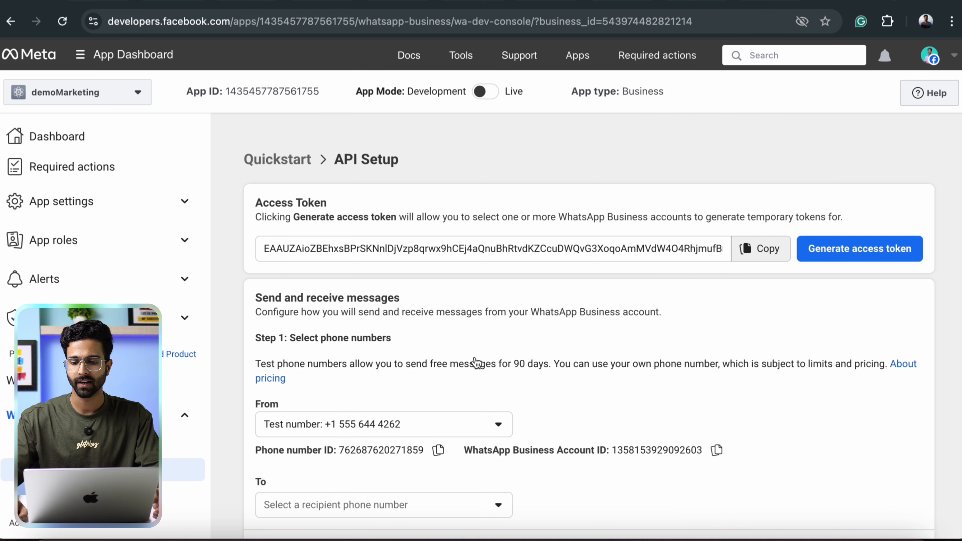
left_click(760, 248)
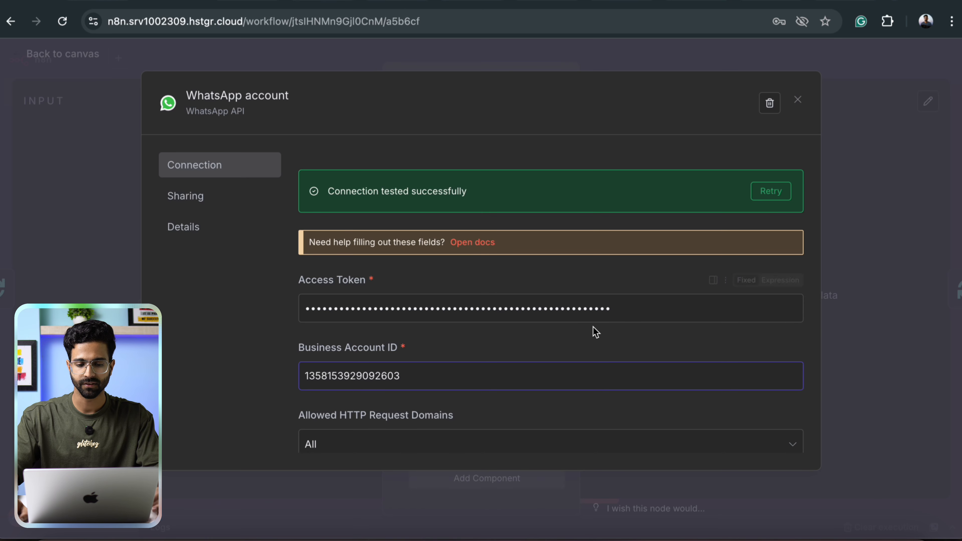
Replace the old token in n8n's WhatsApp account credential with the new one and save.
key("shift+Tab")
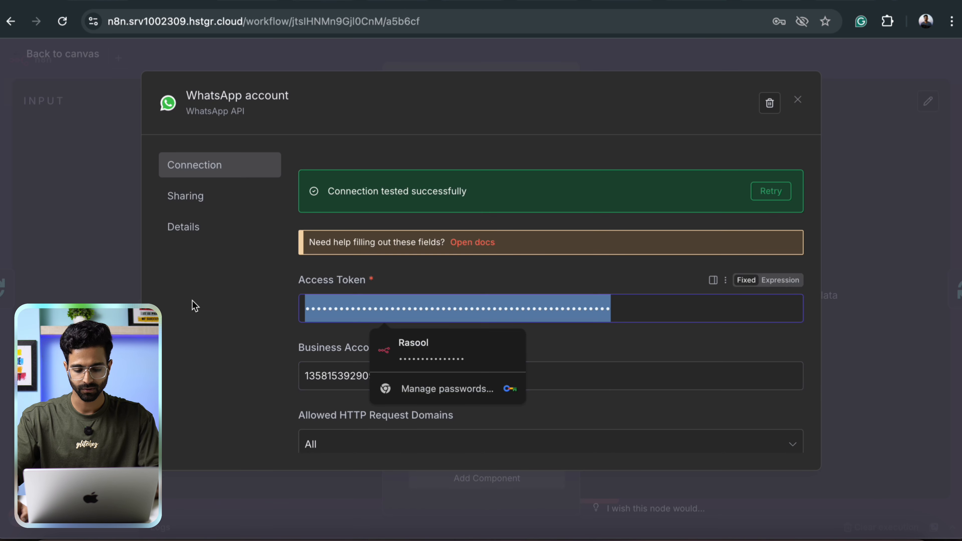
key("ctrl+v")
key("ctrl+s")
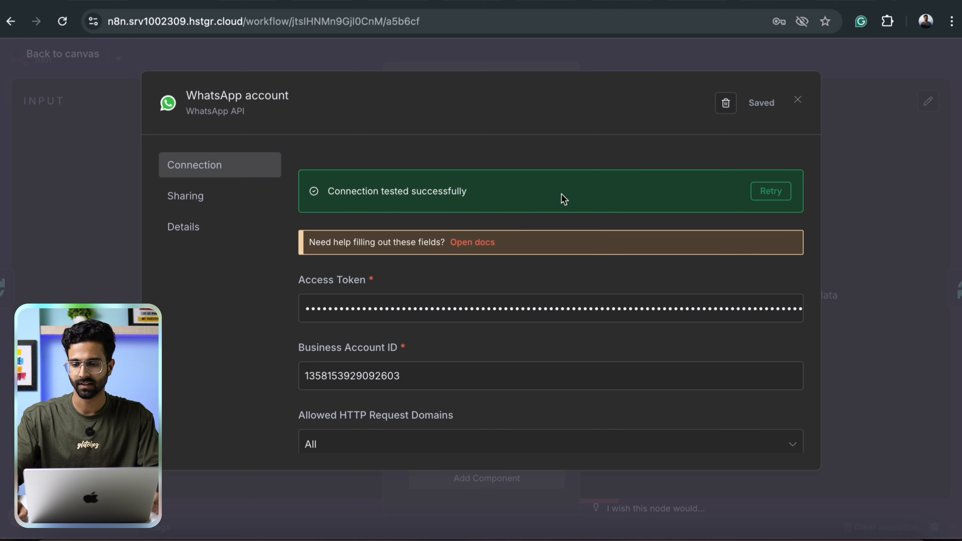
left_click(797, 101)
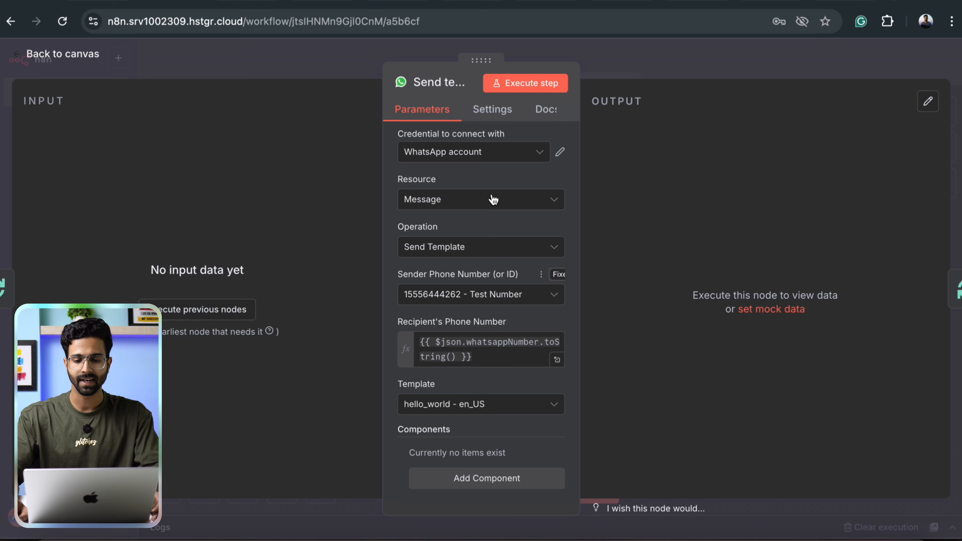
left_click(466, 303)
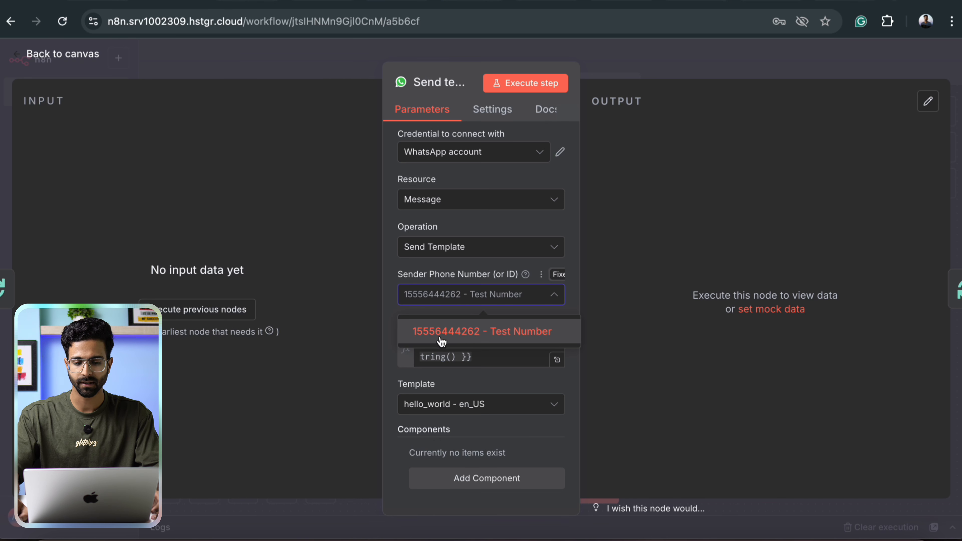
left_click(454, 334)
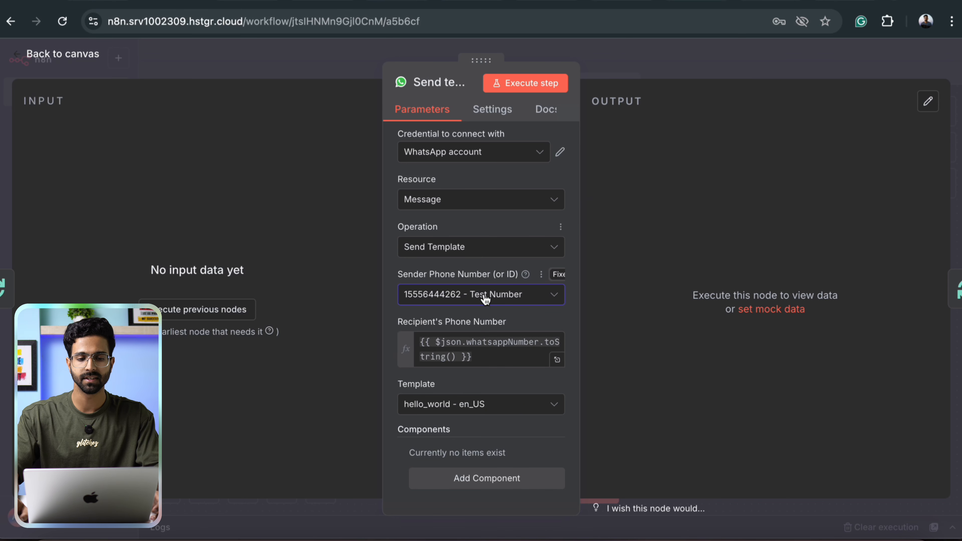
left_click(246, 4)
left_click(818, 2)
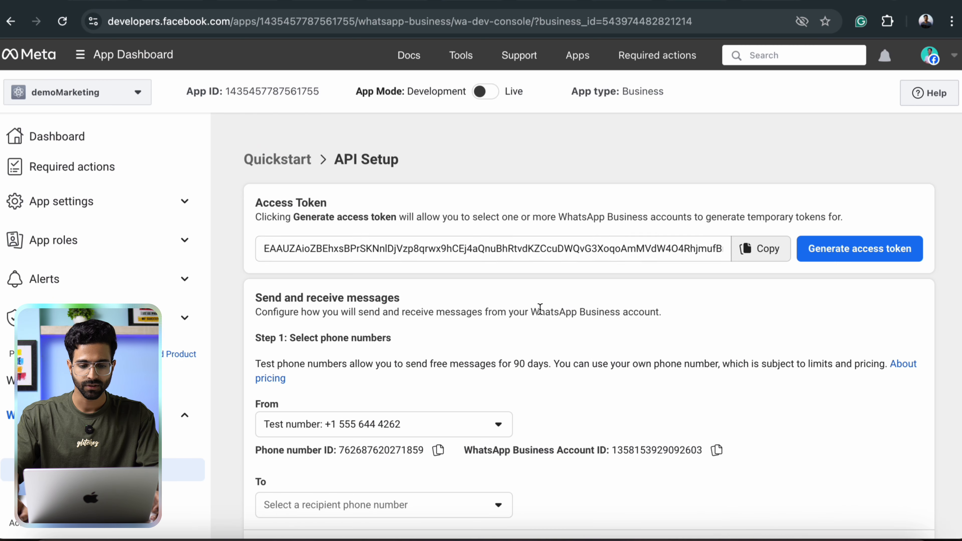
scroll(540, 308, "down", 5)
left_click(351, 229)
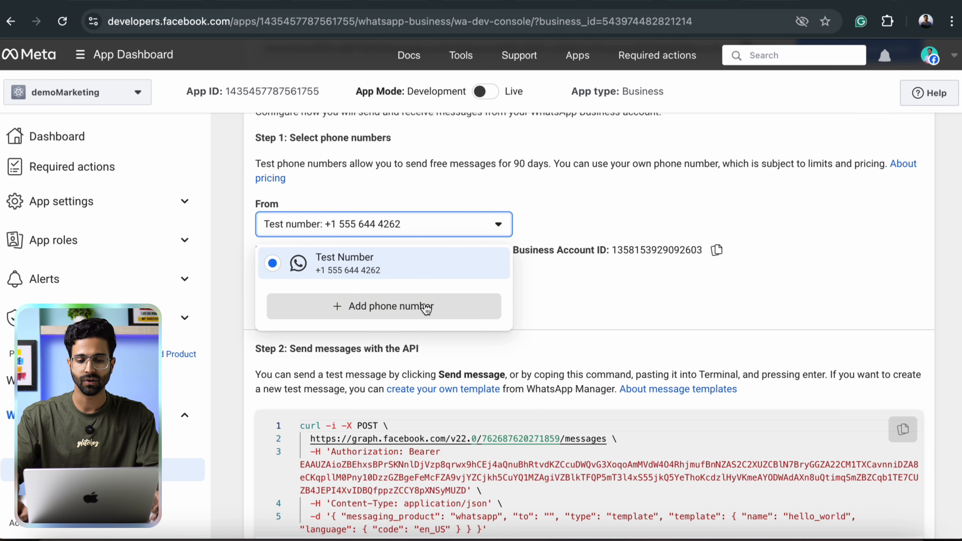
left_click(405, 313)
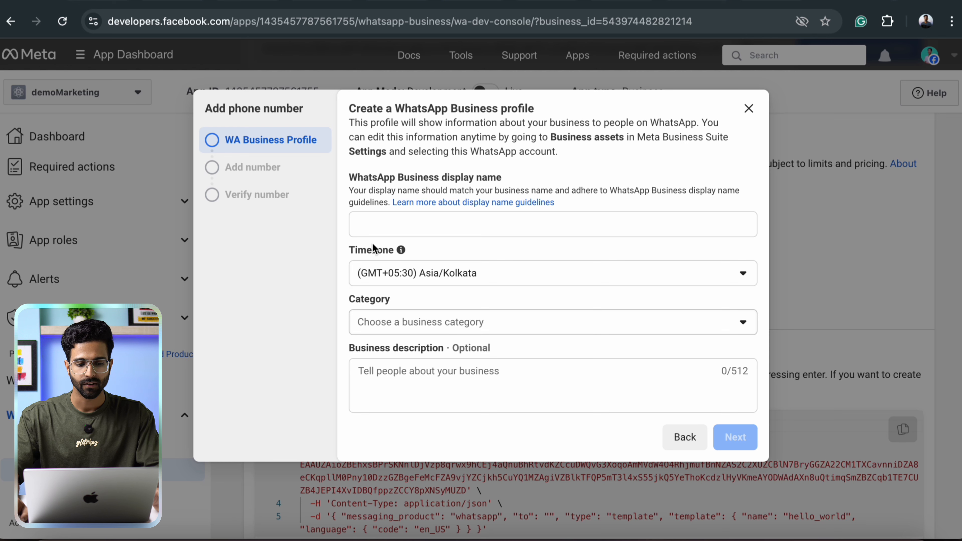
left_click(416, 226)
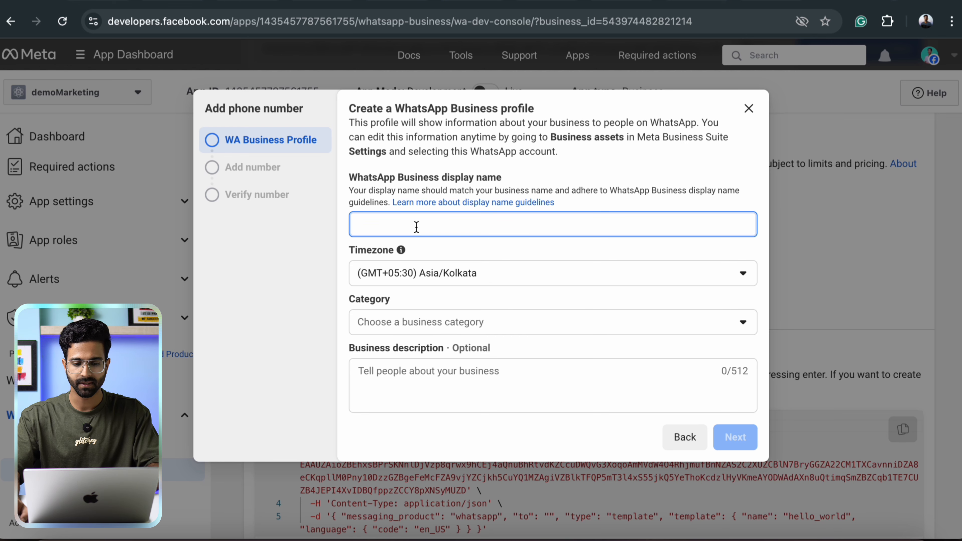
type("asdf")
left_click(392, 323)
left_click(399, 189)
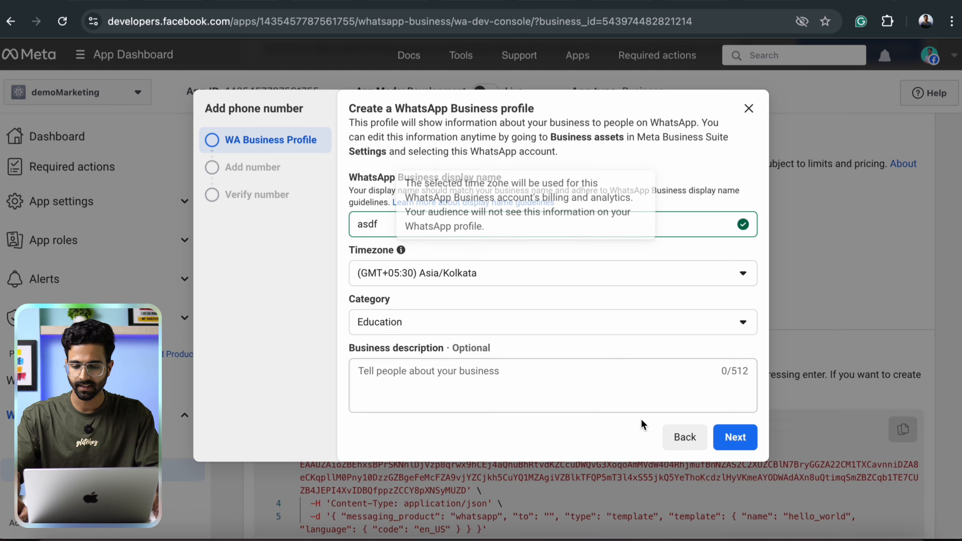
left_click(734, 436)
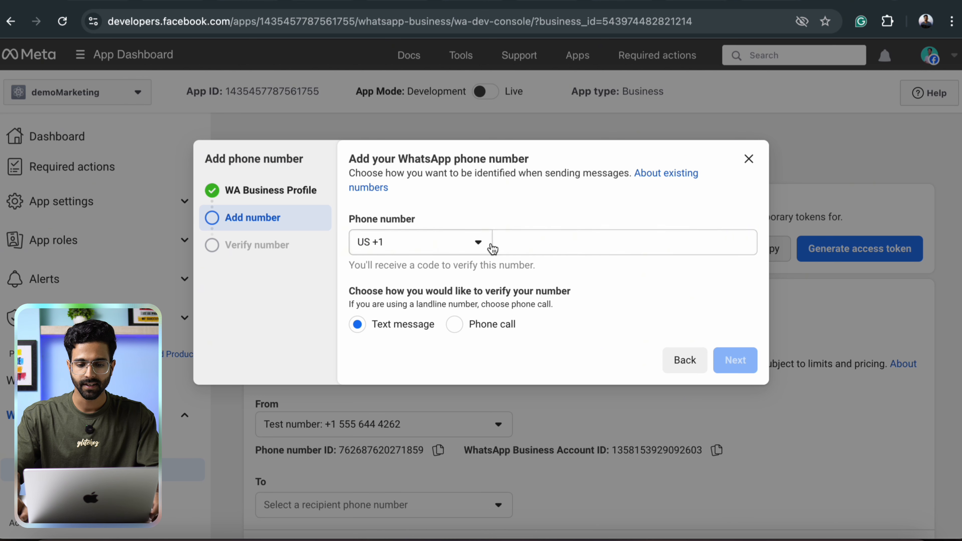
left_click(459, 244)
type("91")
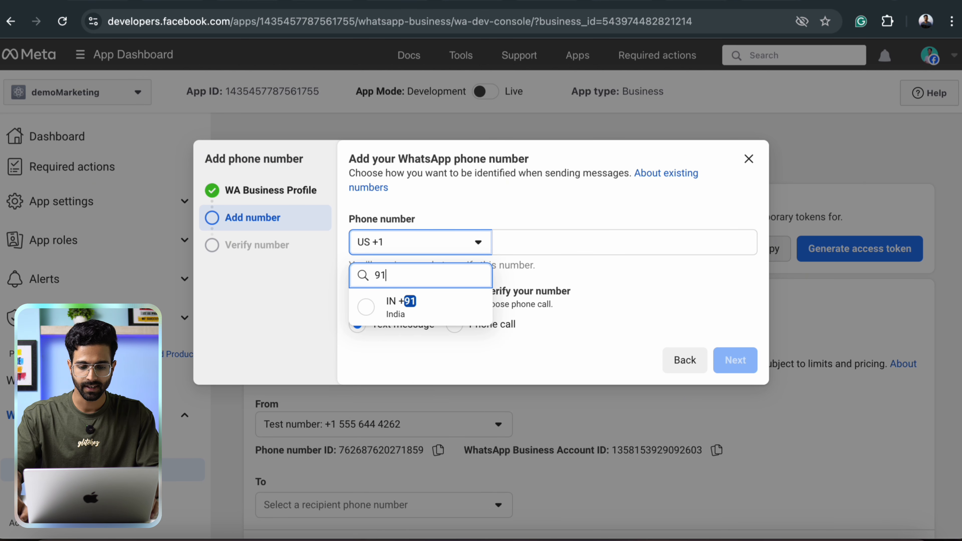
left_click(443, 306)
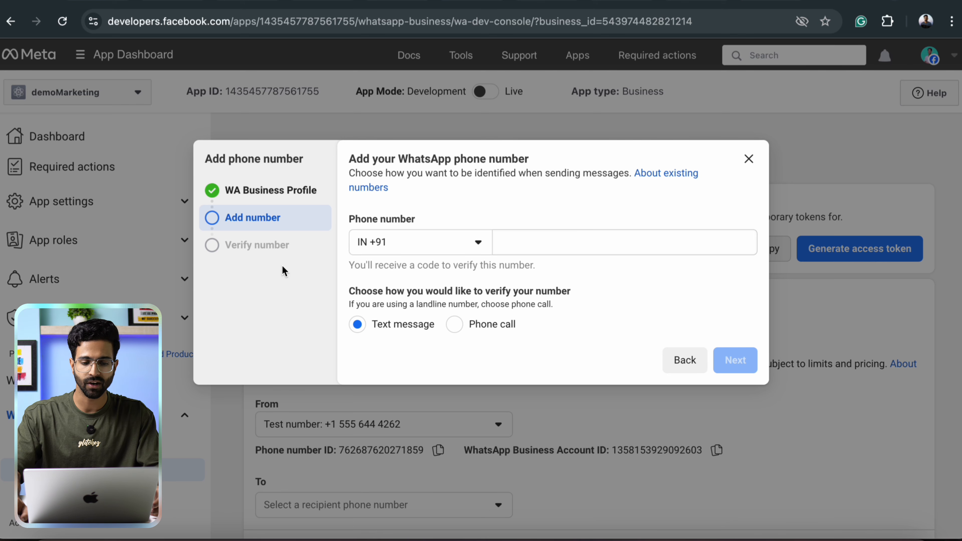
left_click(749, 159)
scroll(563, 314, "down", 10)
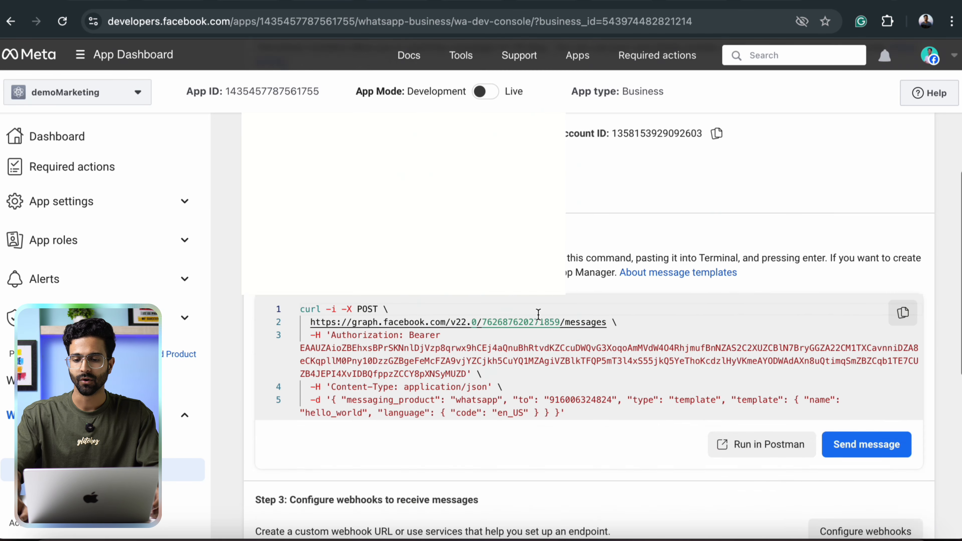
Keep the Test Number as the Send template sender and close the node.
scroll(523, 232, "down", 6)
scroll(523, 232, "down", 2)
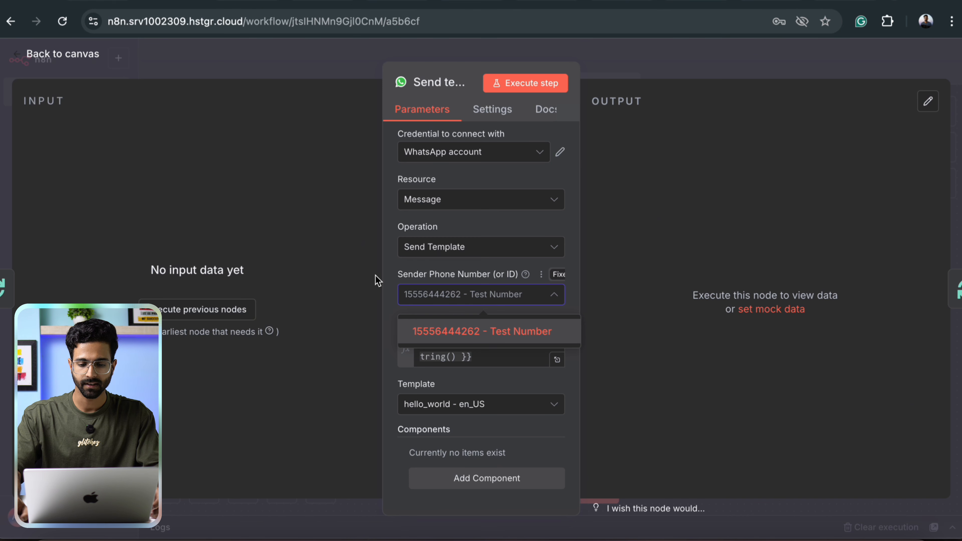
left_click(462, 326)
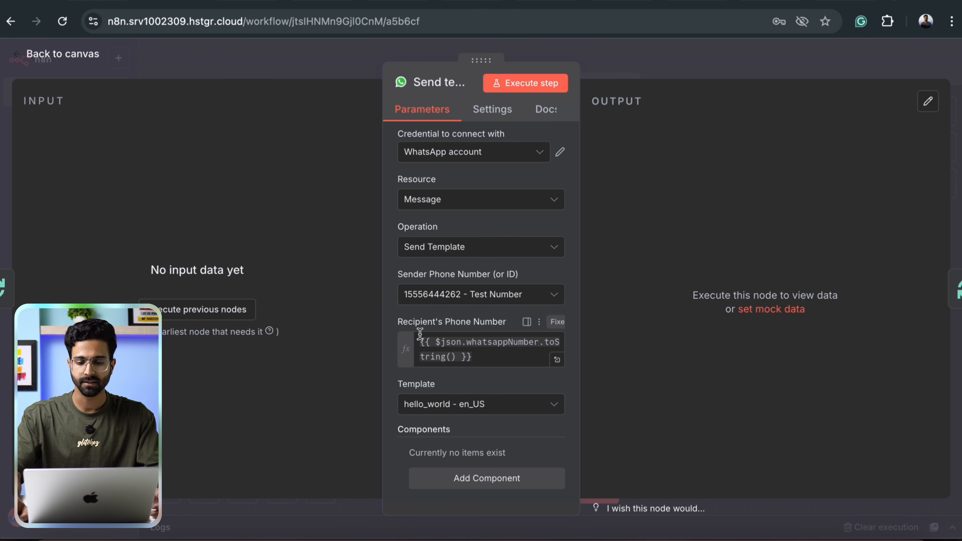
left_click(665, 66)
Execute Loop Over Items and view its loop branch, then move on to the Send a message node.
double_click(381, 248)
left_click(525, 83)
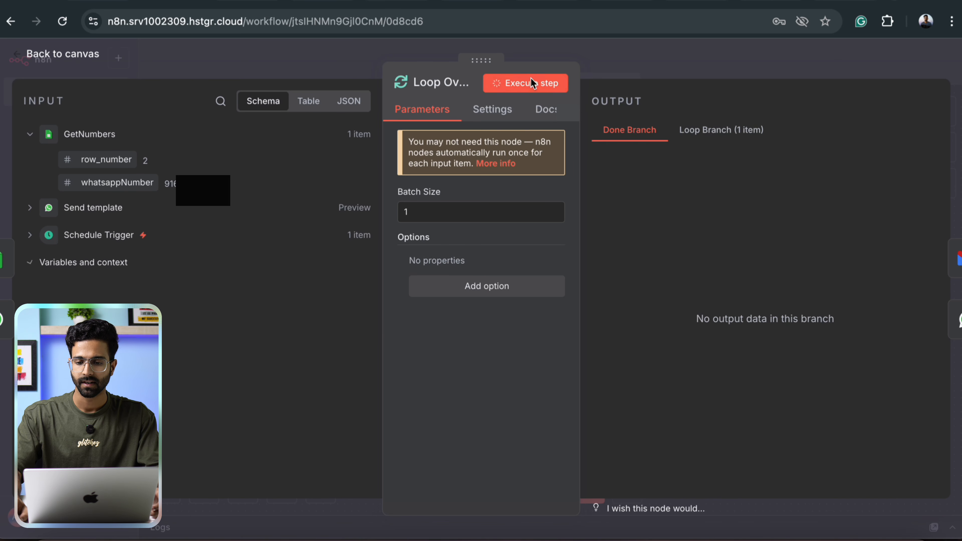
left_click(699, 144)
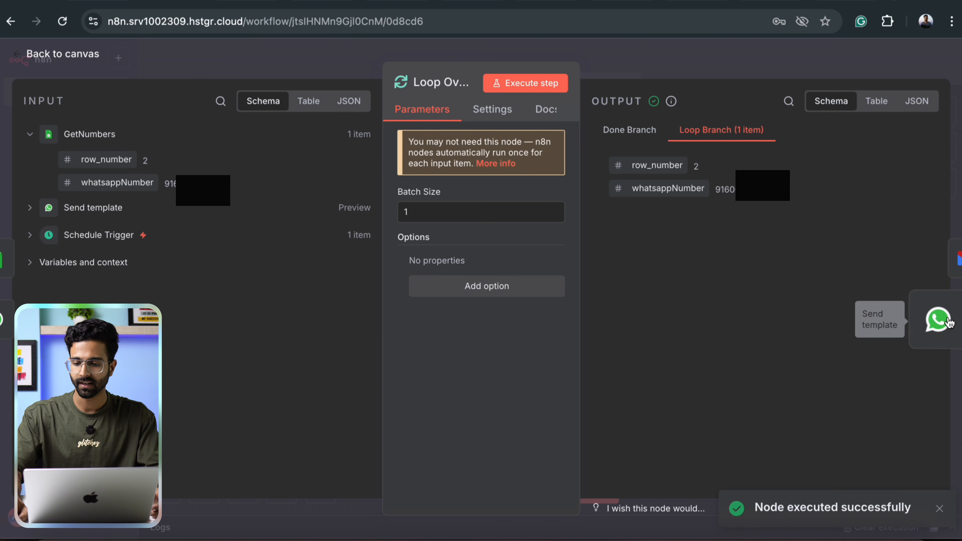
left_click(938, 318)
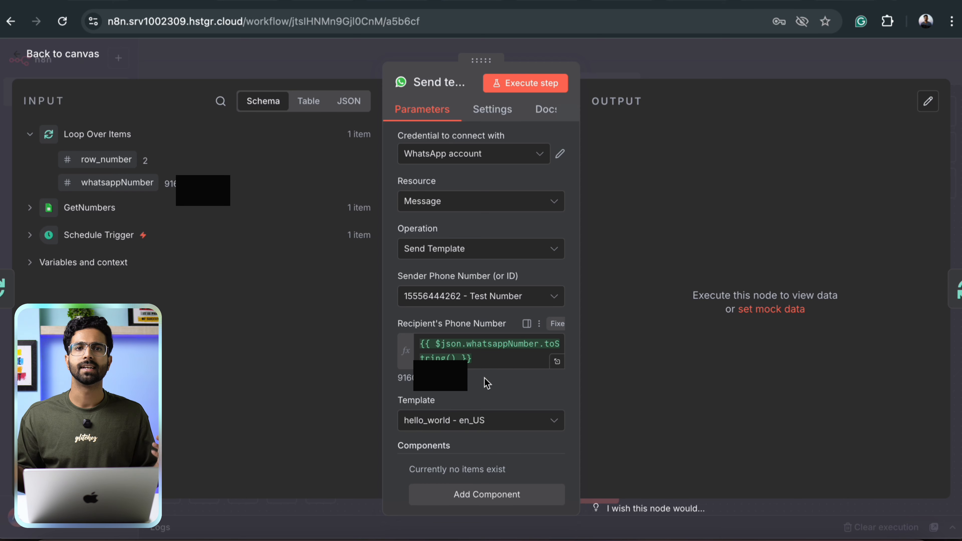
key("Escape")
double_click(546, 197)
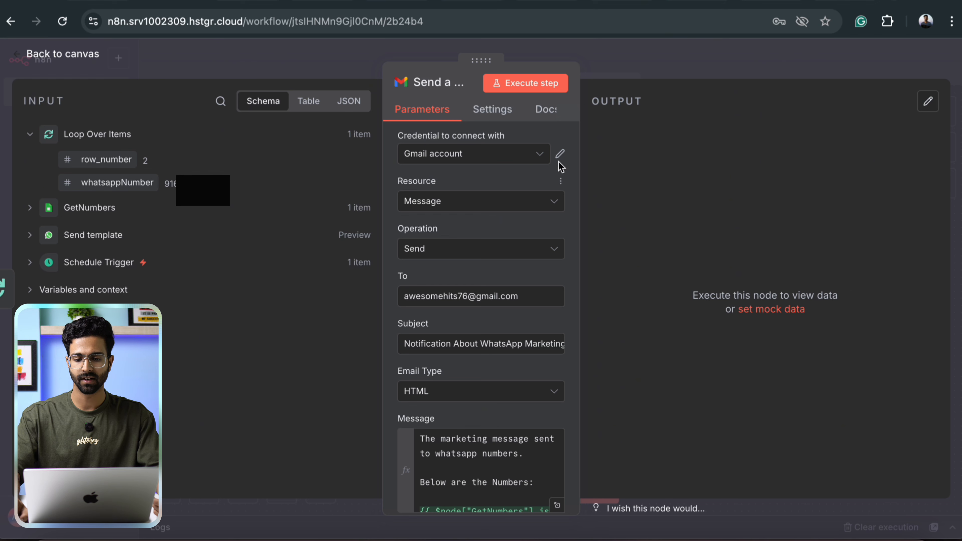
Review the Gmail account credential and the recipient address in the To field.
left_click(568, 155)
scroll(429, 379, "down", 5)
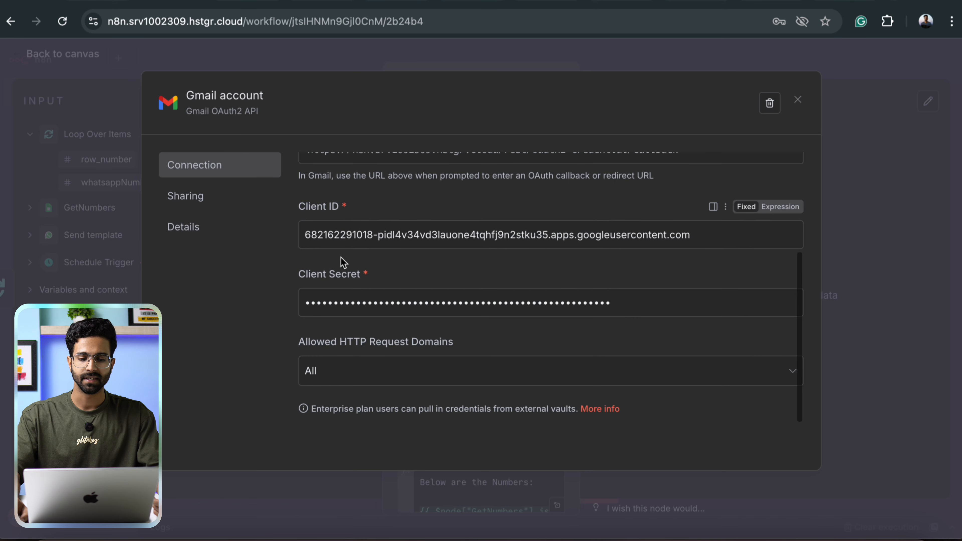
left_click(832, 172)
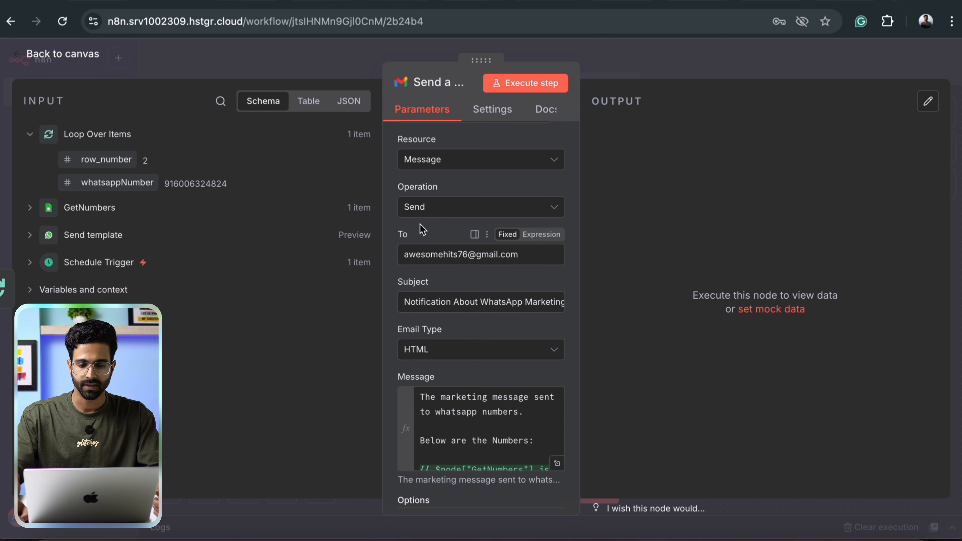
scroll(431, 269, "down", 1)
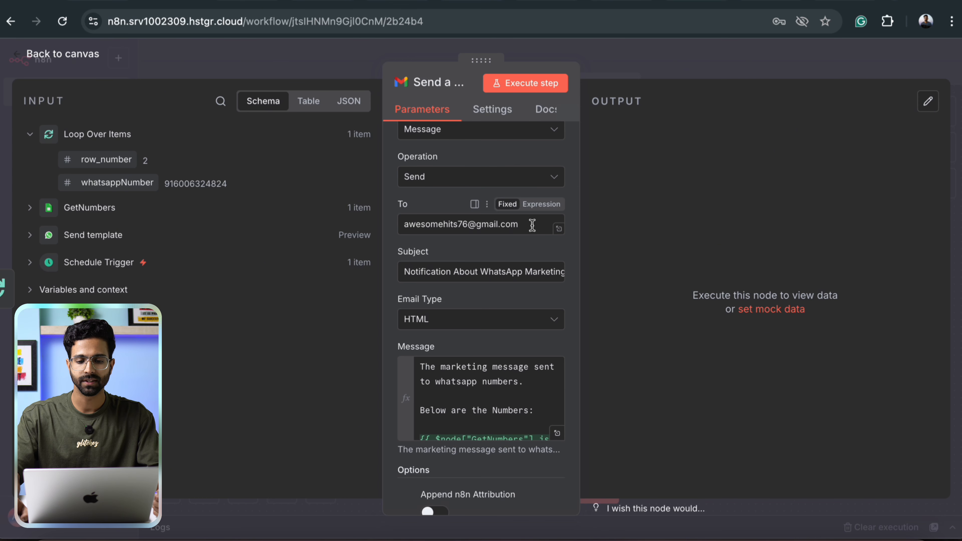
left_click_drag(532, 225, 372, 218)
left_click(389, 237)
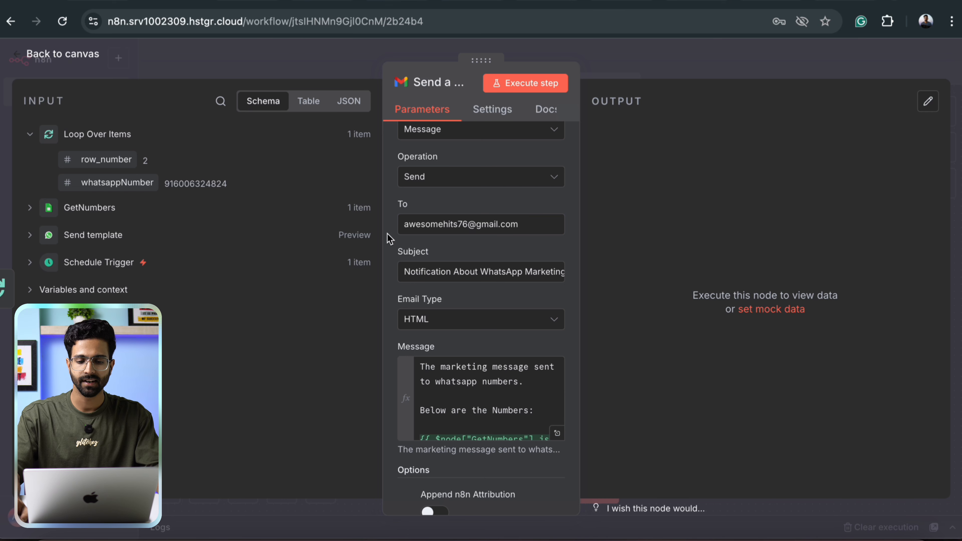
Preview the message's 'Below are the Numbers:' GetNumbers expression, then return to the canvas.
scroll(458, 333, "down", 2)
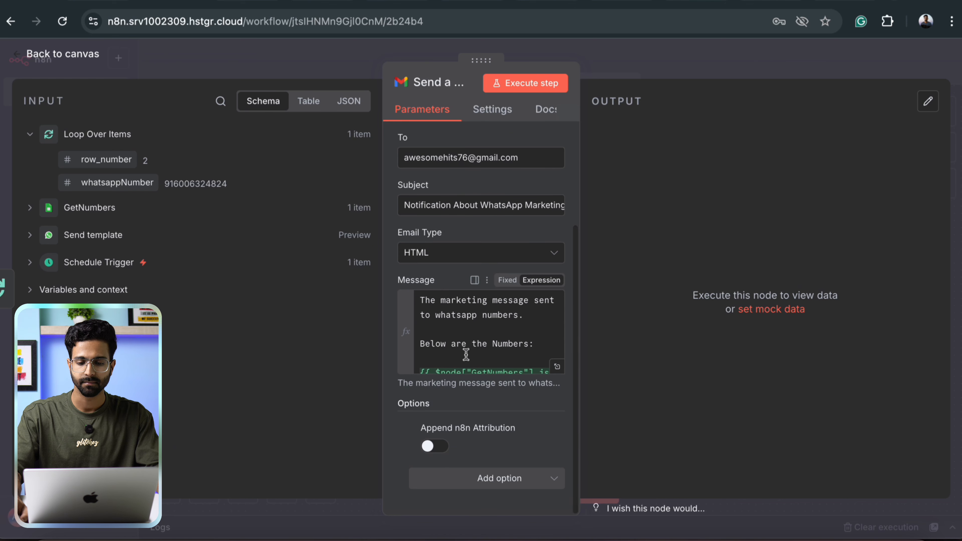
scroll(460, 339, "down", 2)
scroll(461, 325, "up", 2)
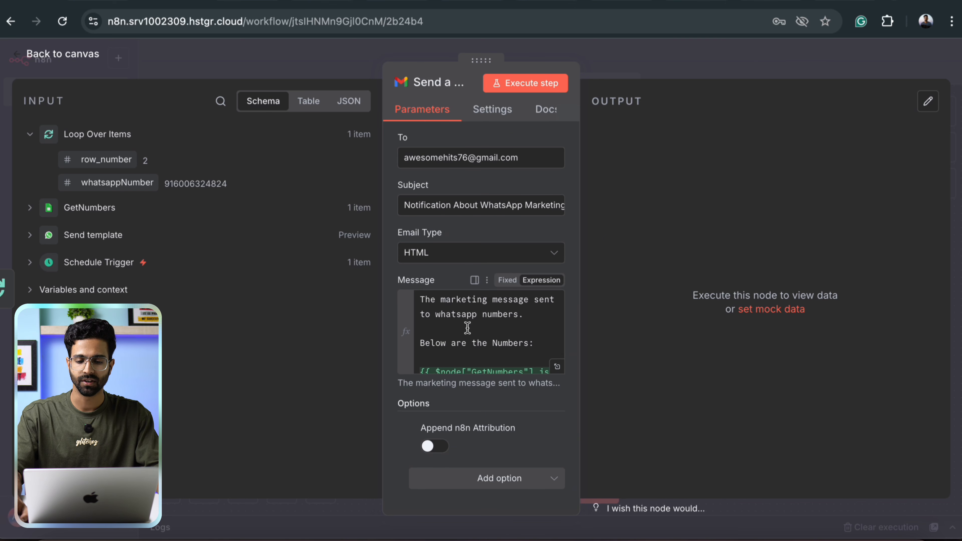
scroll(467, 328, "down", 2)
left_click_drag(526, 350, 419, 334)
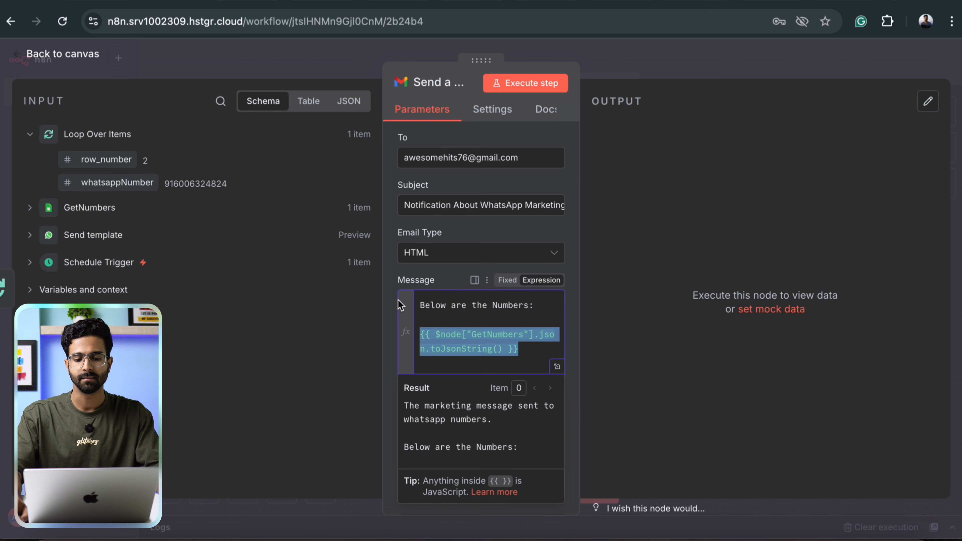
left_click(394, 315)
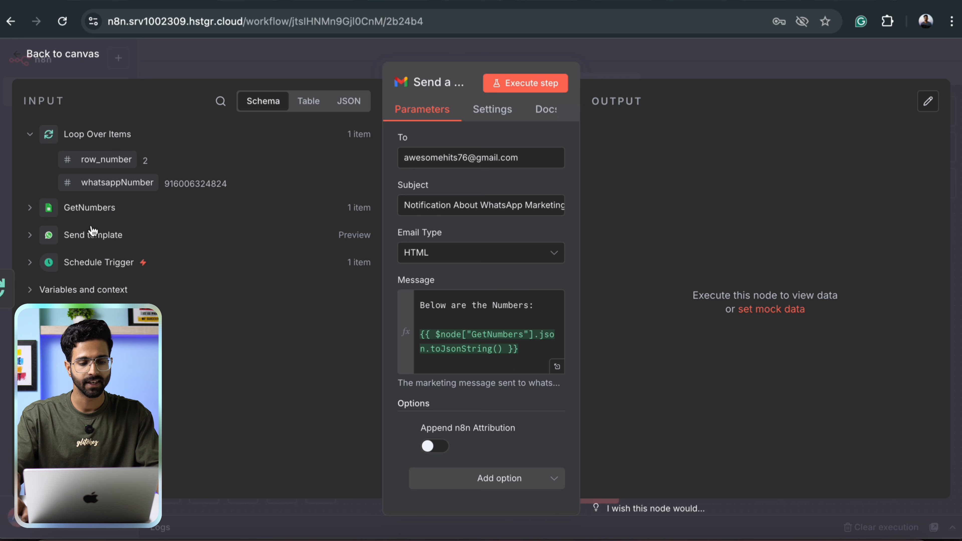
left_click(29, 209)
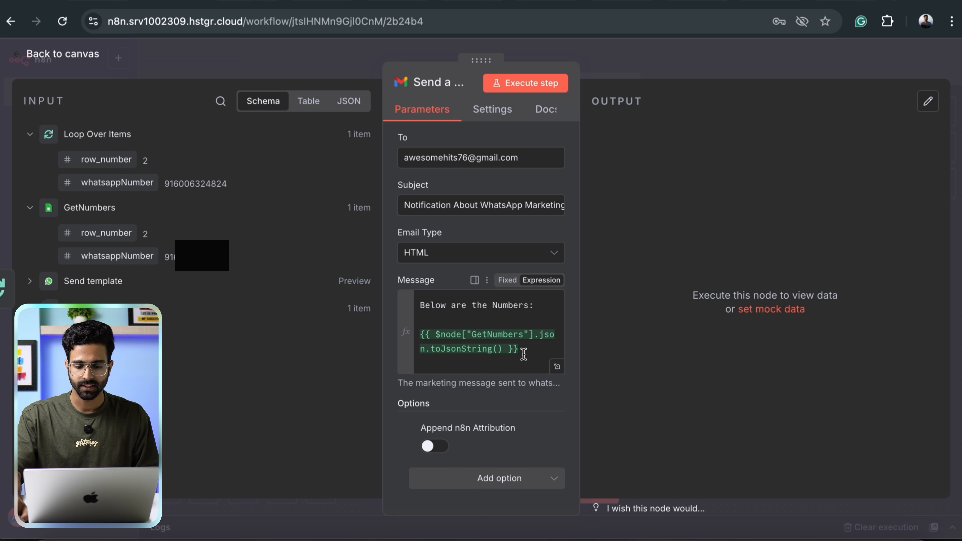
left_click_drag(524, 354, 384, 335)
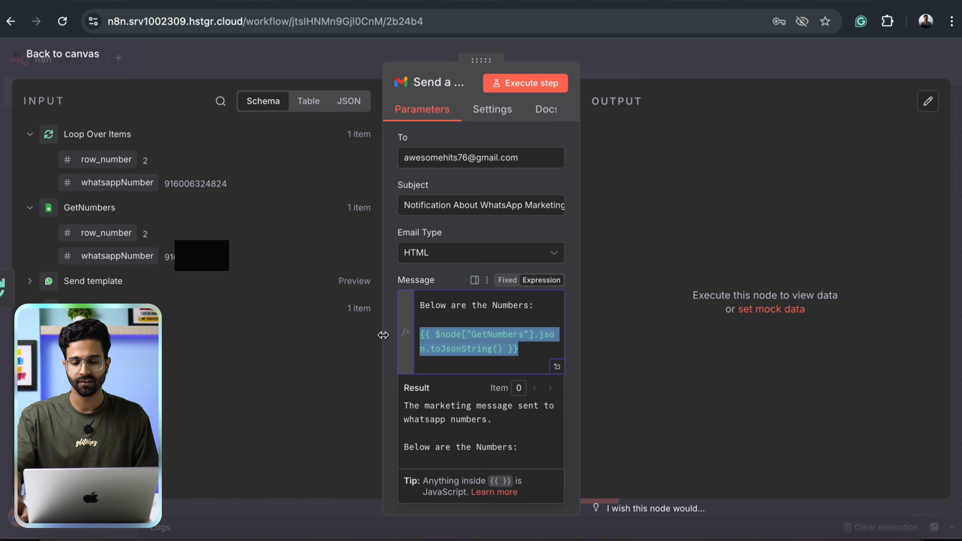
scroll(455, 453, "down", 2)
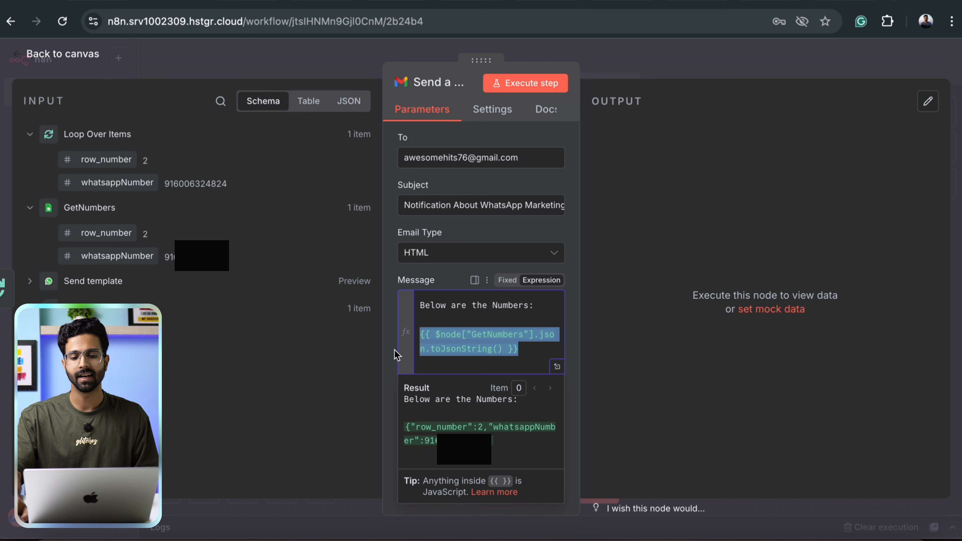
left_click(386, 356)
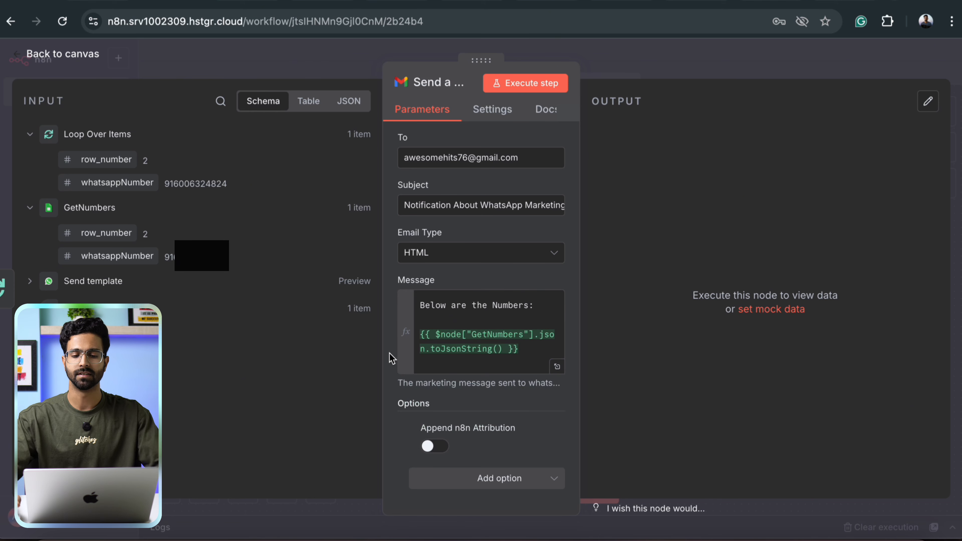
left_click(669, 61)
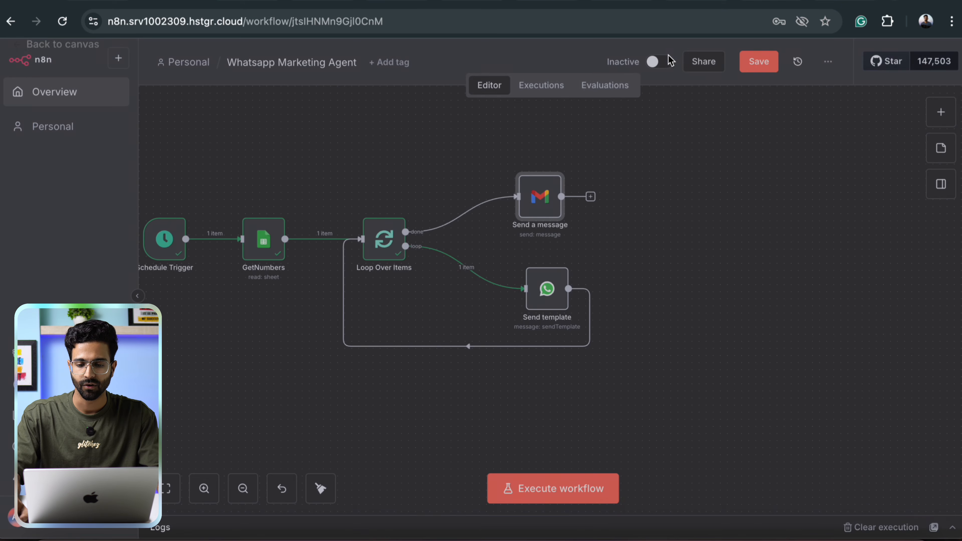
Execute the Send a message step with its previous nodes, then reopen the Send template node.
double_click(550, 210)
left_click(551, 94)
left_click(724, 62)
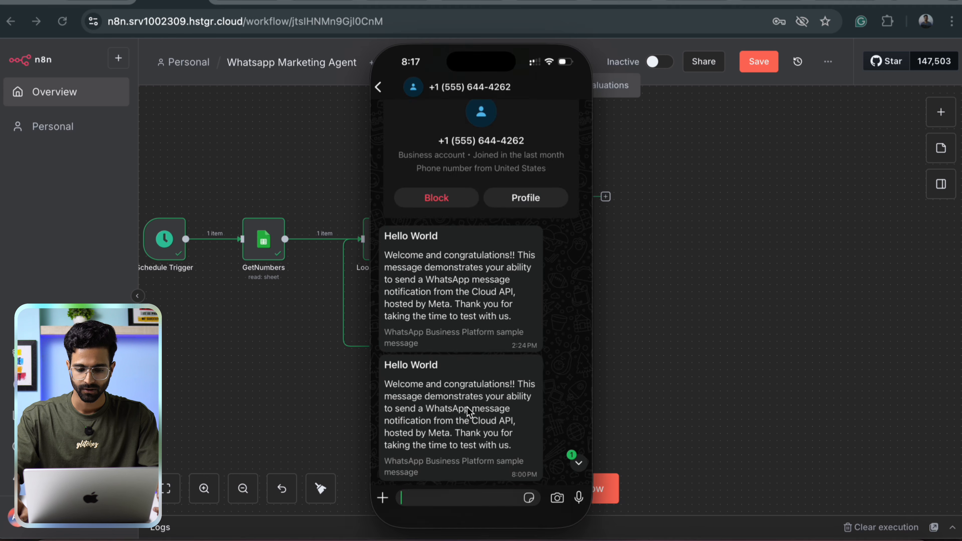
scroll(467, 407, "down", 3)
left_click_drag(489, 466, 463, 400)
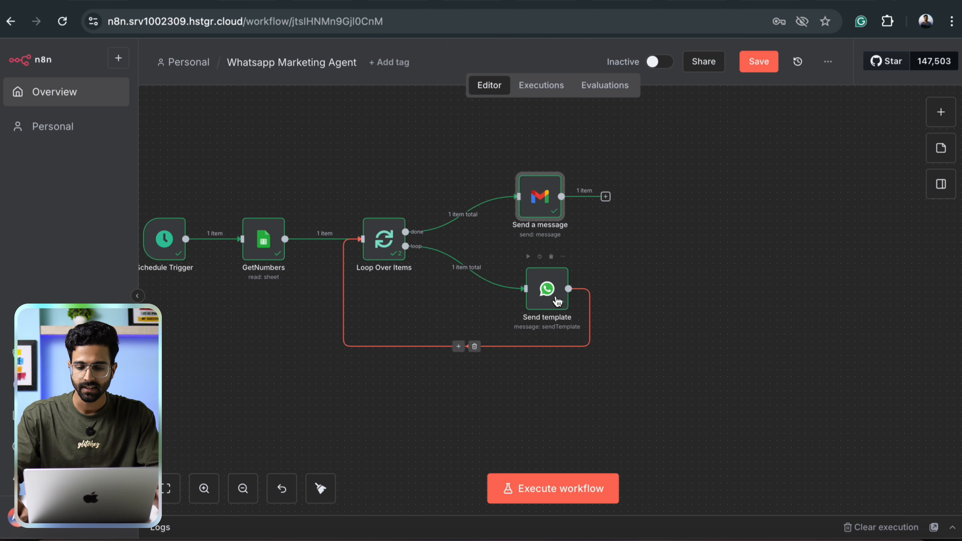
double_click(543, 294)
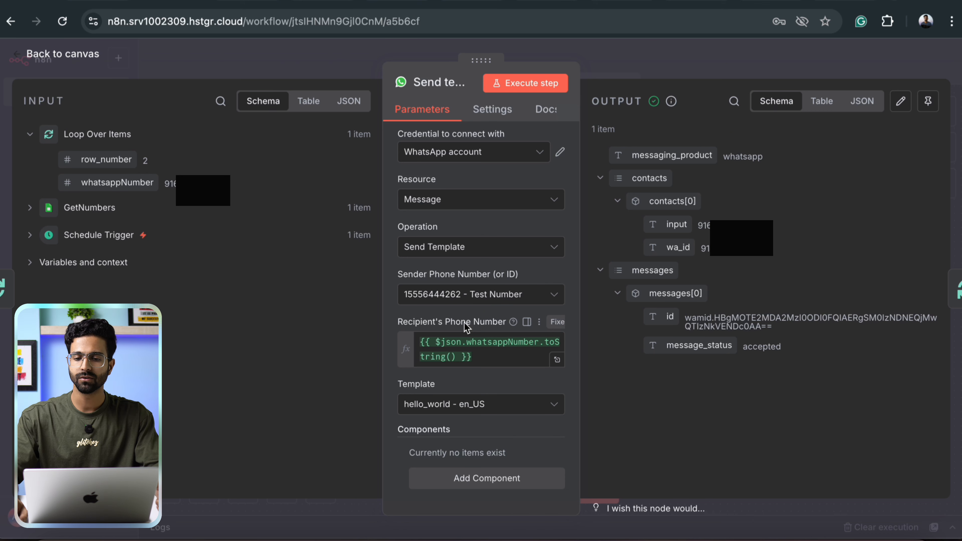
Check the Template dropdown, which offers only hello_world - en_US.
left_click(672, 63)
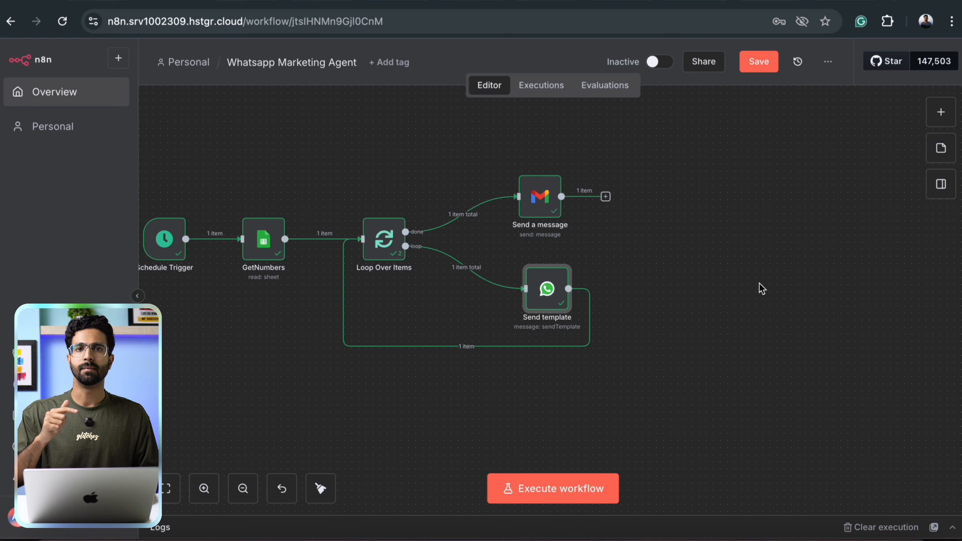
left_click(417, 408)
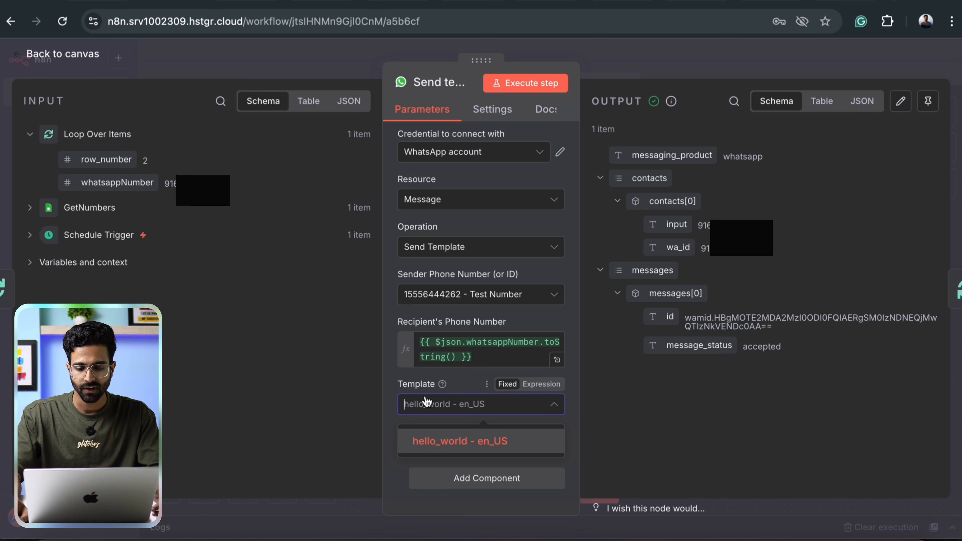
left_click(488, 449)
left_click(457, 413)
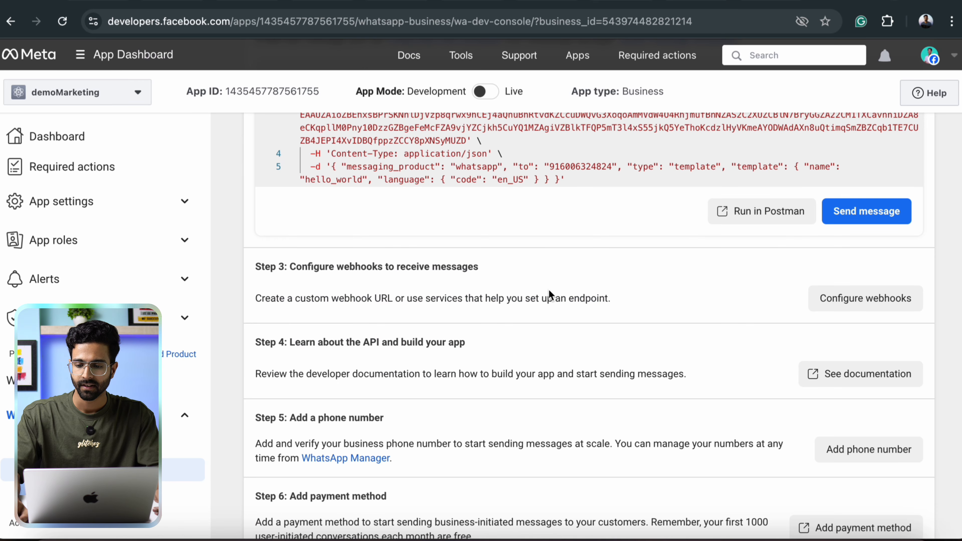
Follow Step 2's 'create your own template' link to WhatsApp Manager's Message templates list.
scroll(550, 296, "up", 10)
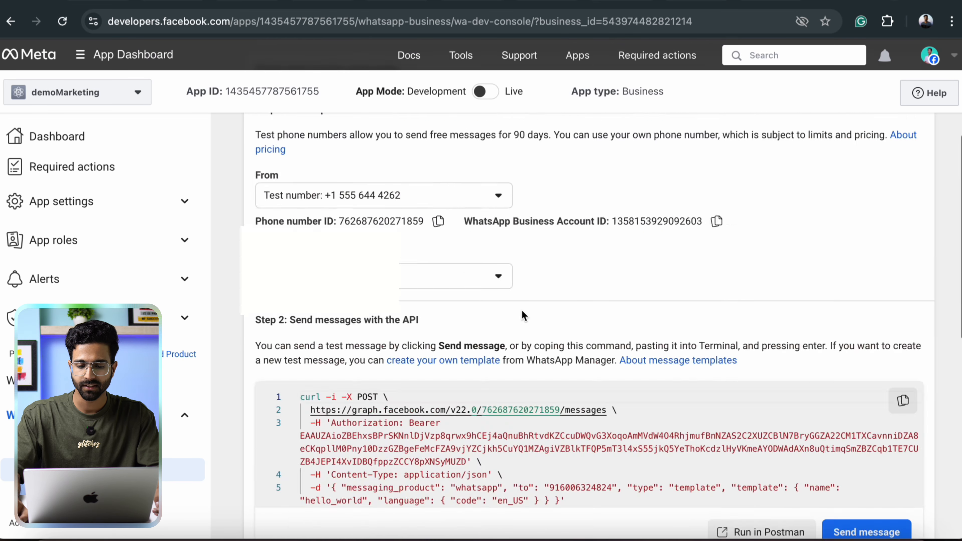
scroll(551, 299, "down", 5)
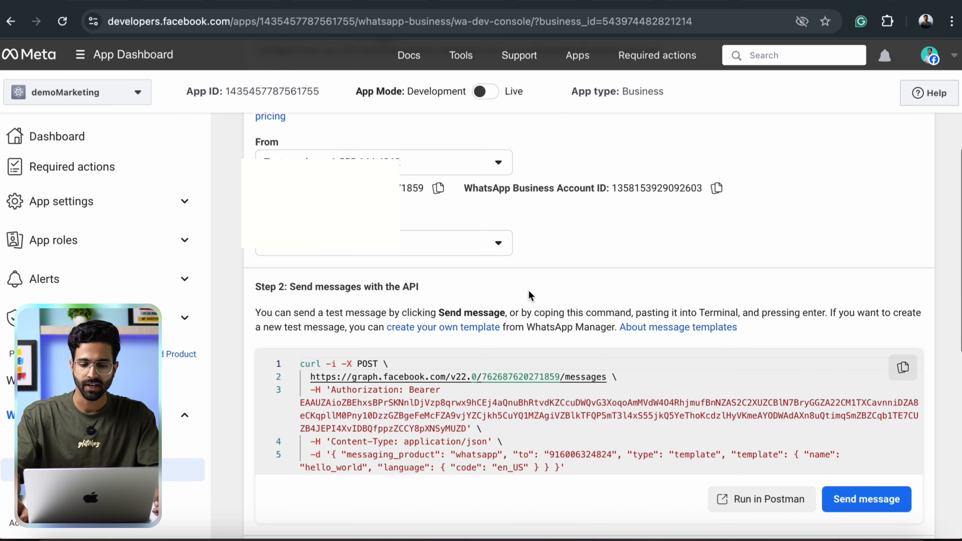
scroll(549, 299, "down", 1)
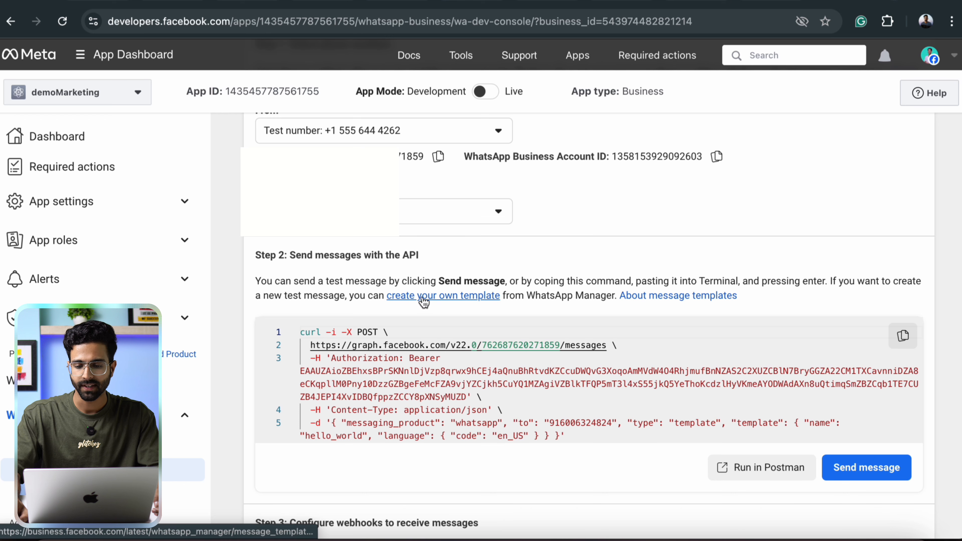
left_click(472, 302)
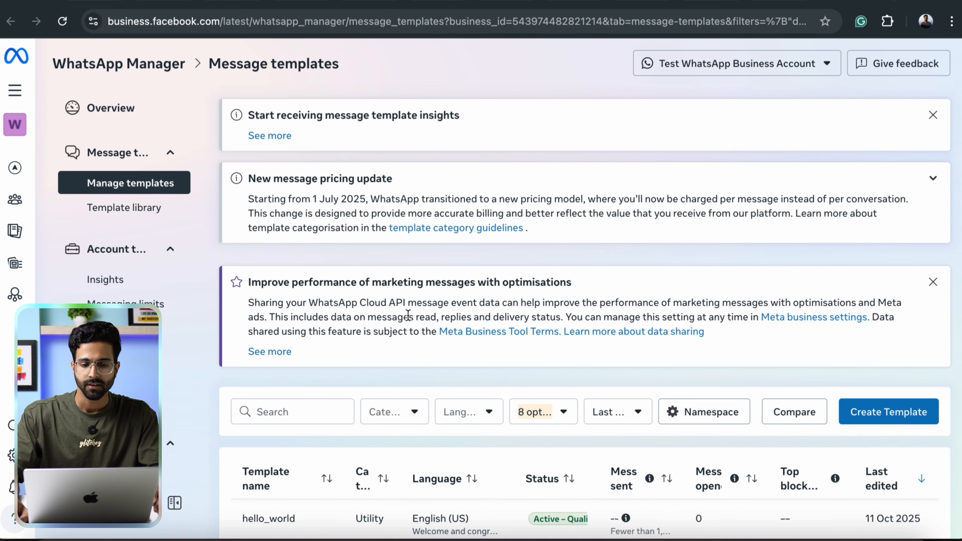
scroll(407, 315, "down", 1)
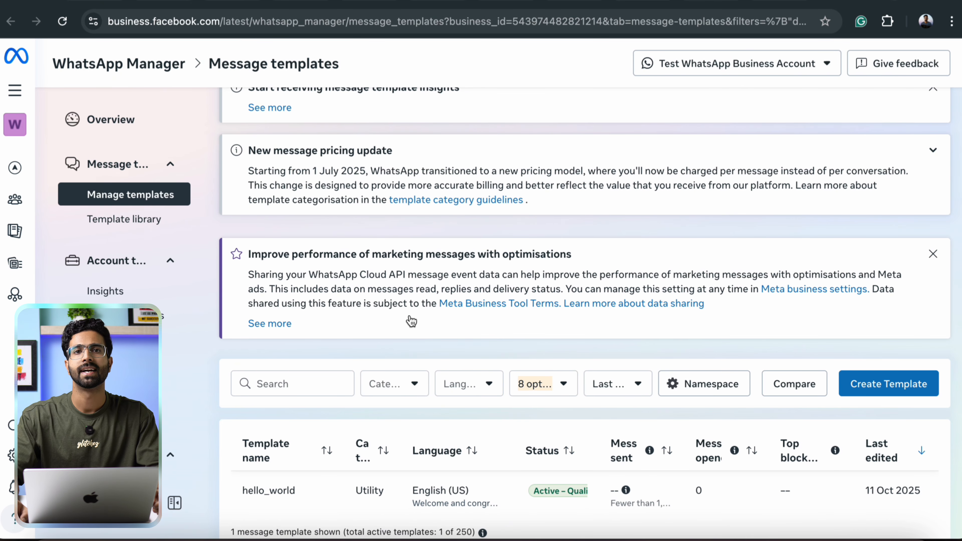
scroll(411, 322, "down", 1)
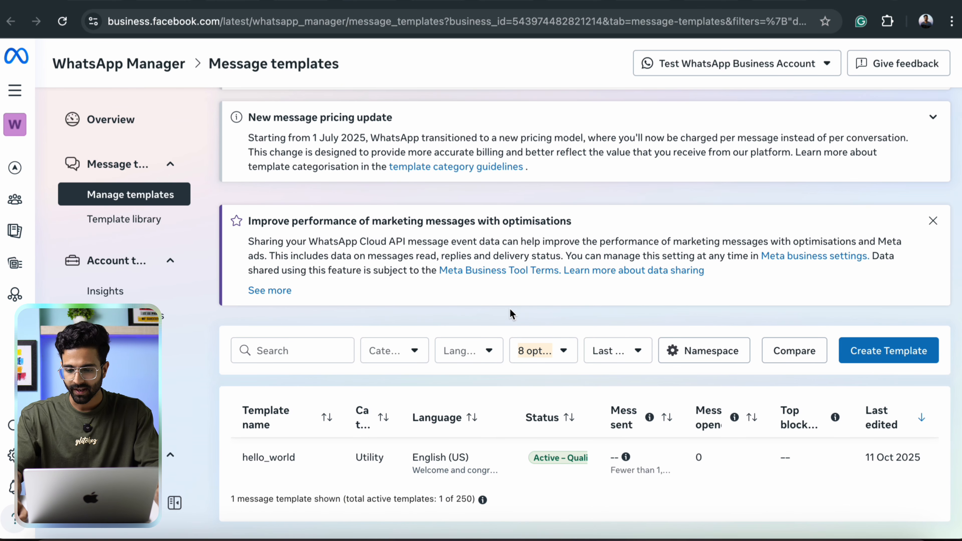
Start a new template, compare categories and types, and continue with Marketing > Default.
left_click(894, 361)
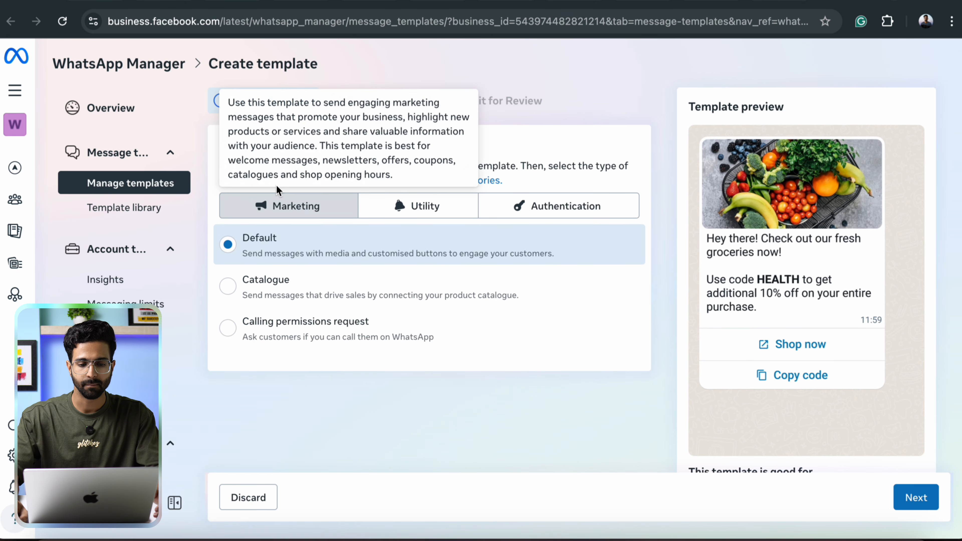
mouse_move(281, 215)
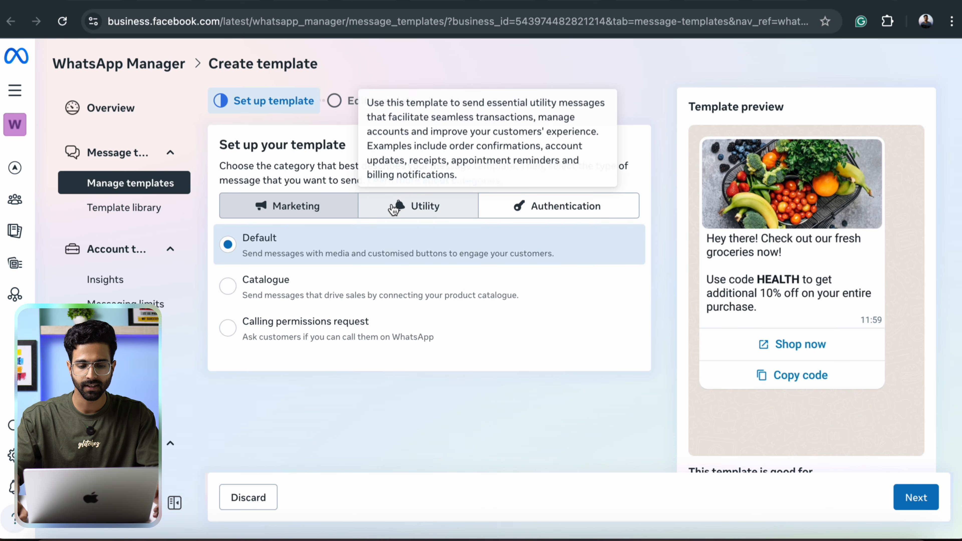
left_click(393, 206)
left_click(338, 215)
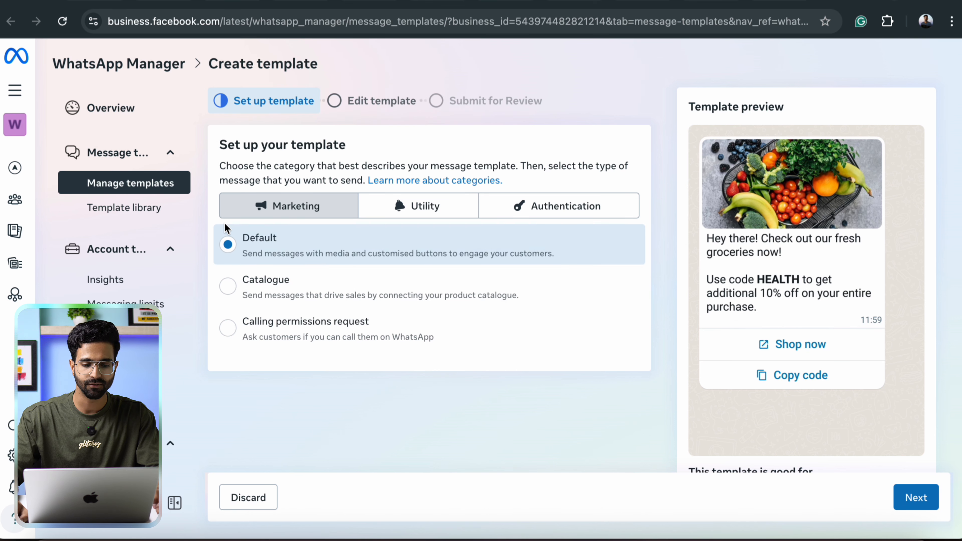
left_click(238, 291)
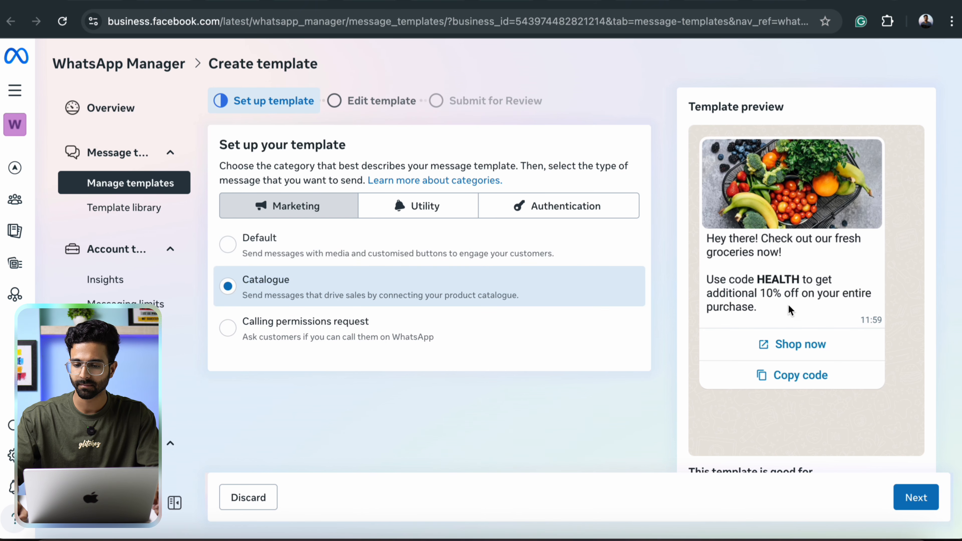
left_click(239, 333)
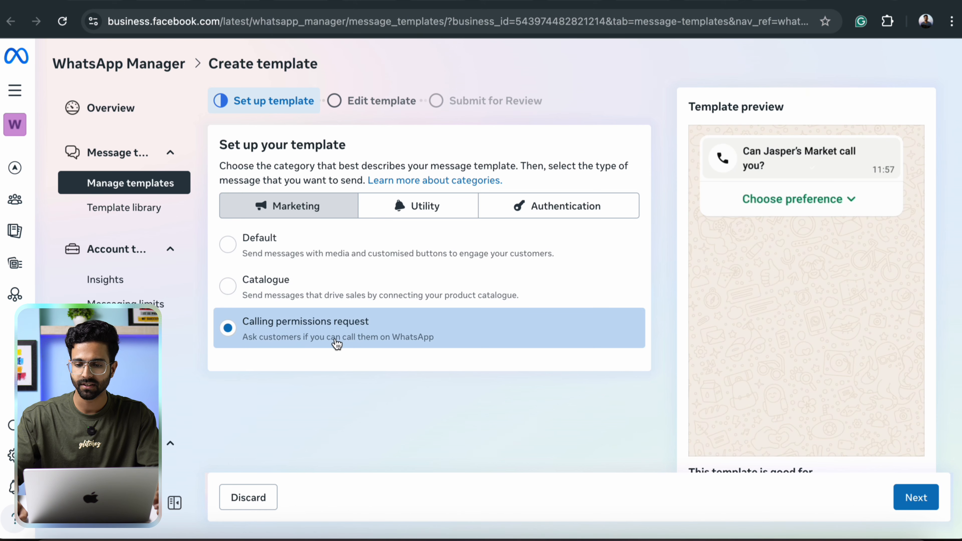
left_click(344, 303)
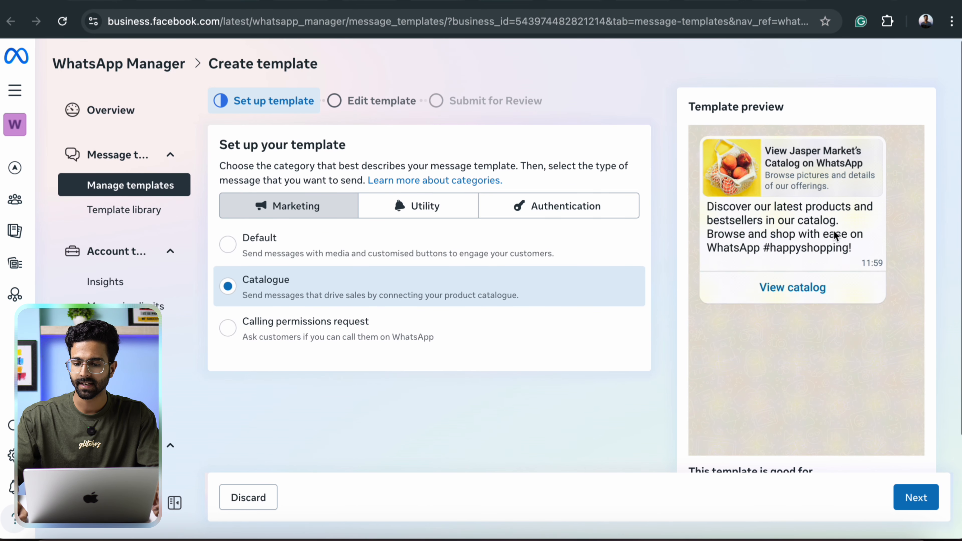
left_click(264, 243)
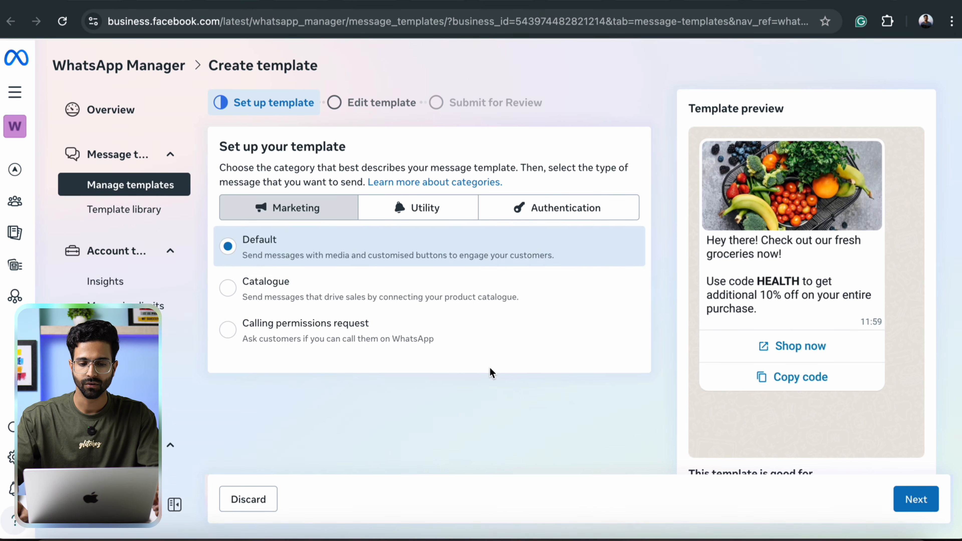
left_click(915, 500)
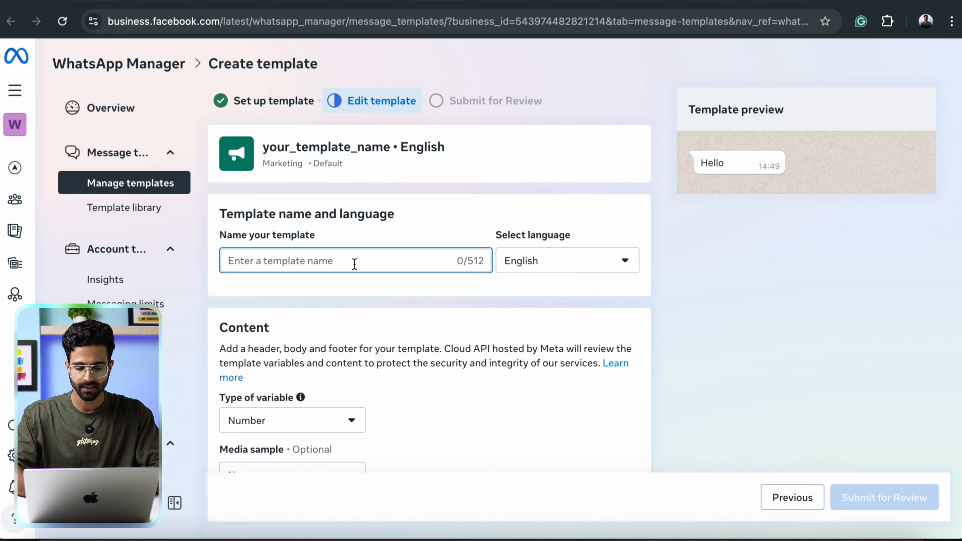
Name the template reminding_people with header 'Sale is going on' and a sale reminder body.
type("reminding_people")
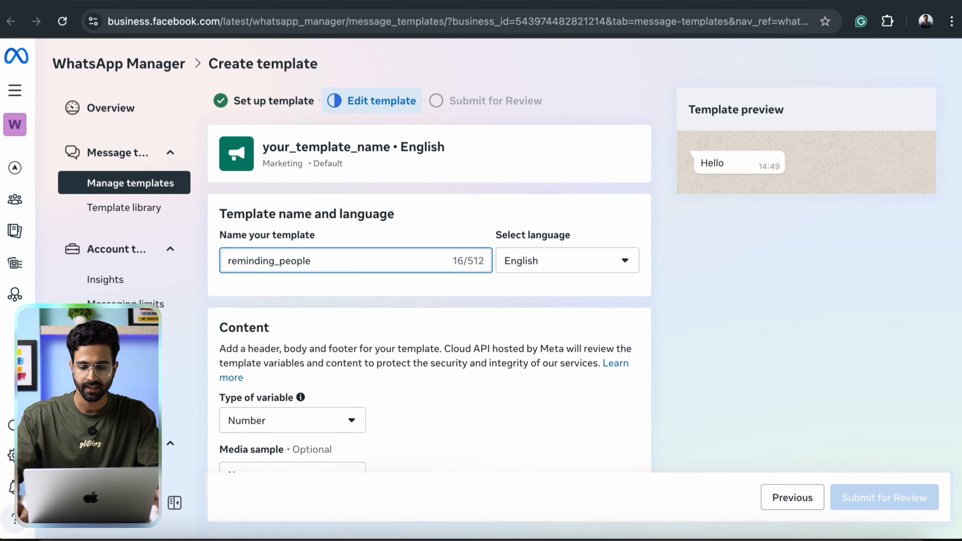
scroll(334, 211, "down", 4)
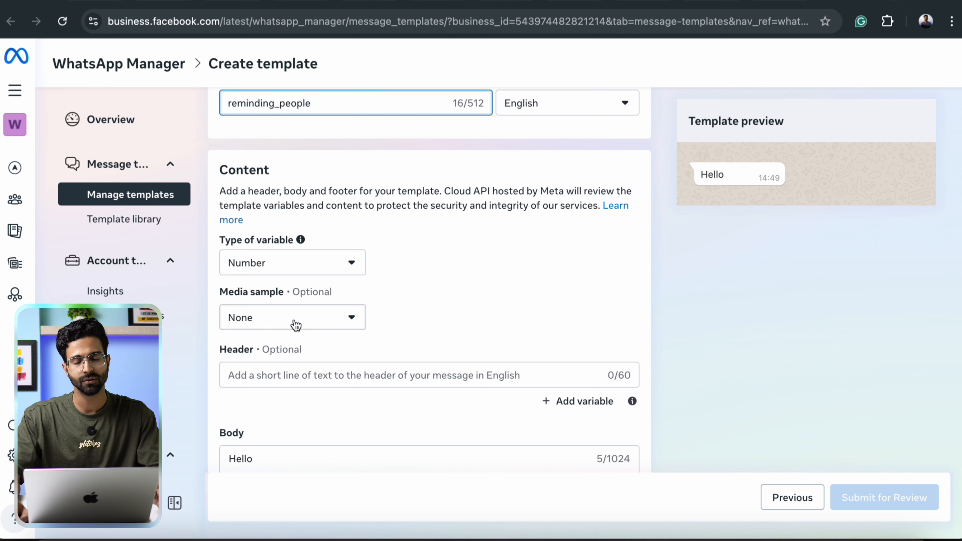
scroll(432, 289, "down", 4)
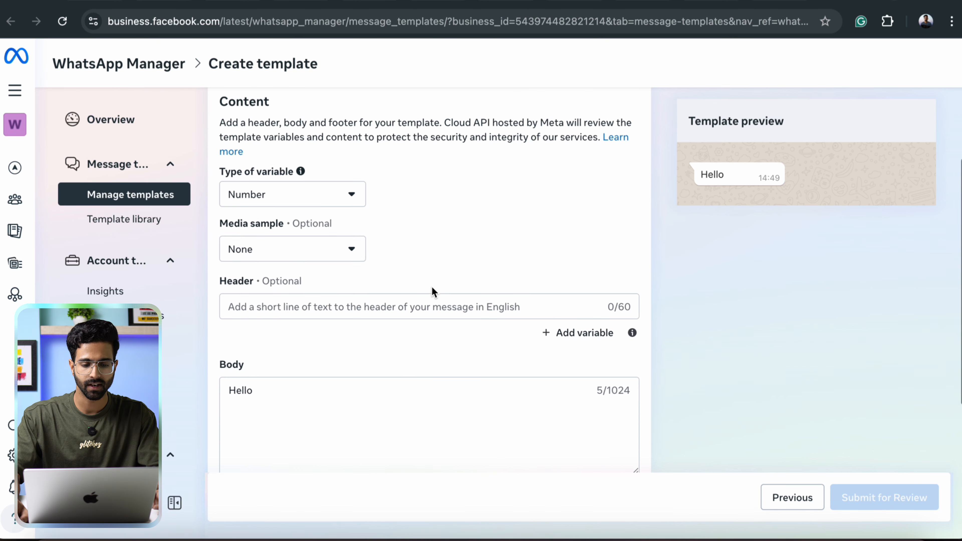
left_click(282, 251)
type("Sale is going on")
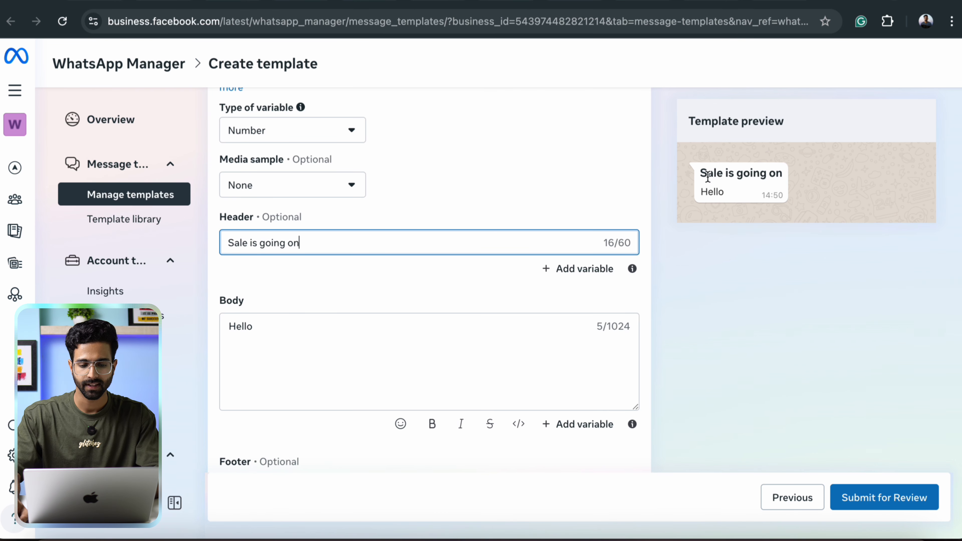
left_click(356, 343)
key("super+a")
key("BackSpace")
type("Visit aour website because sale is goin")
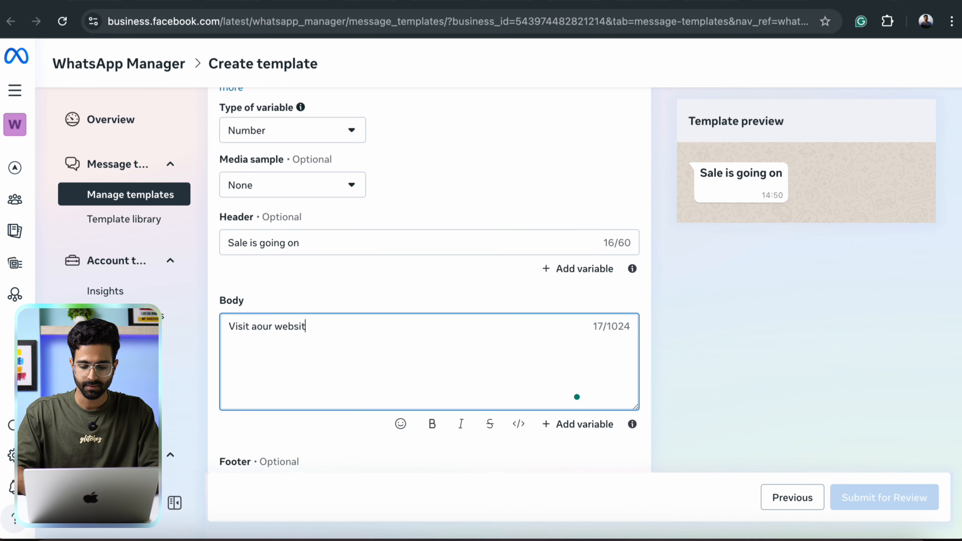
type("g on.Don't miss this")
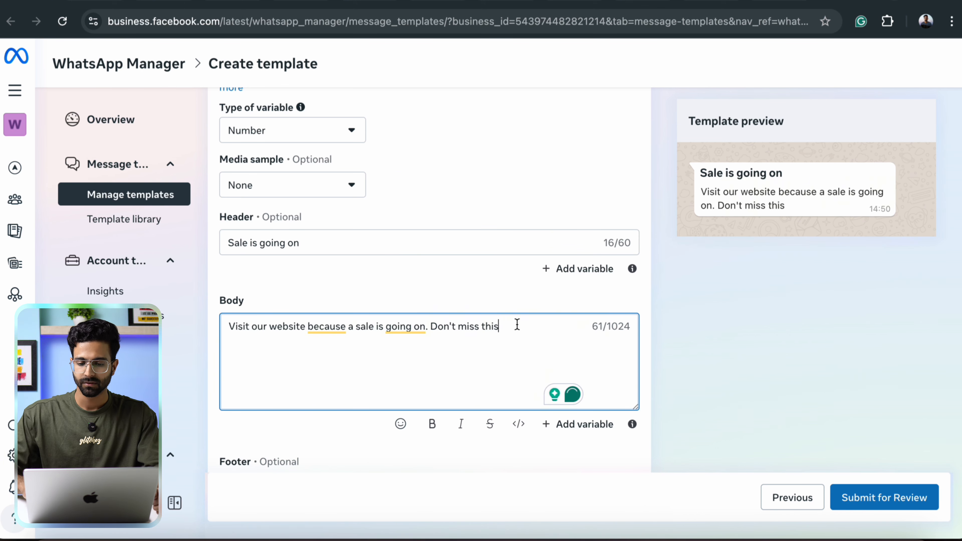
type(".")
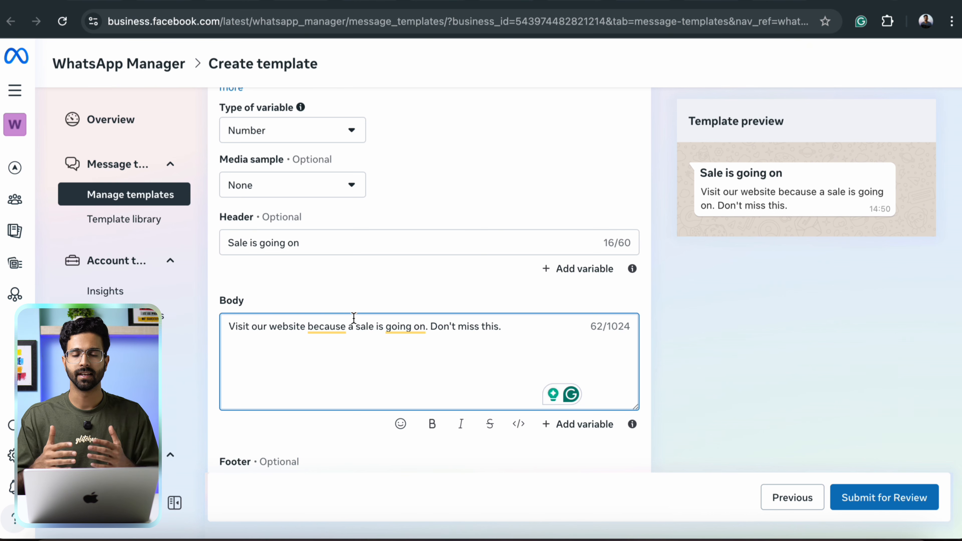
Add the footer 'Than' and a Visit website call-to-action button.
scroll(354, 317, "down", 5)
left_click(335, 291)
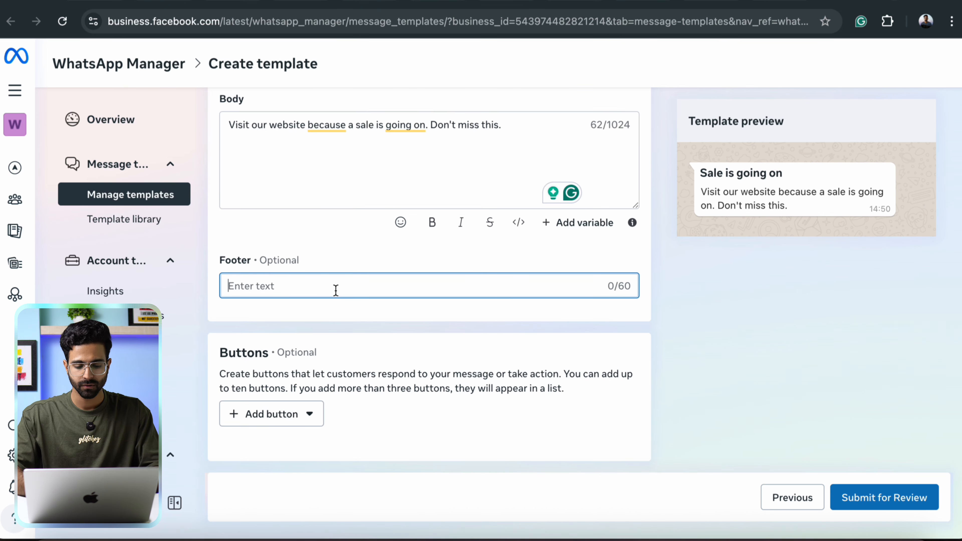
type("Thanks")
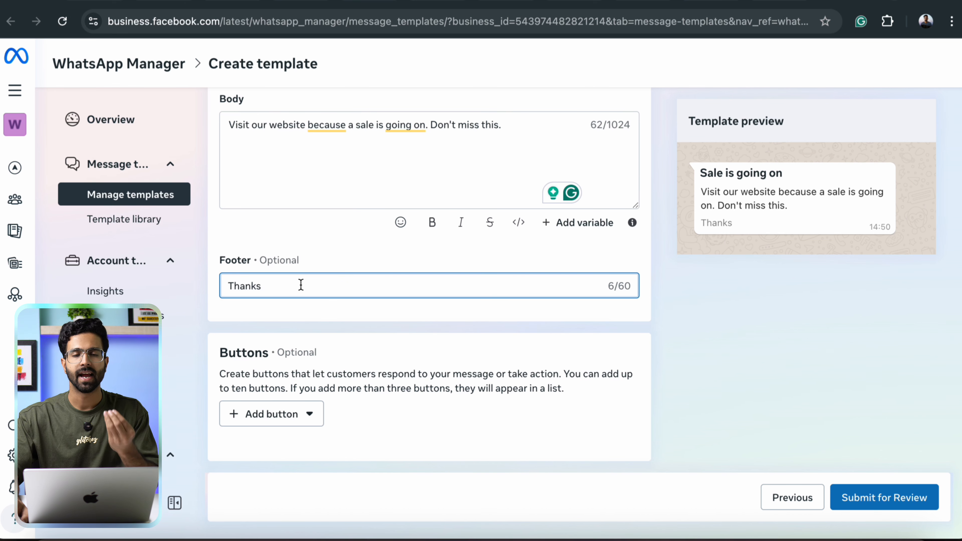
left_click(314, 411)
left_click(288, 295)
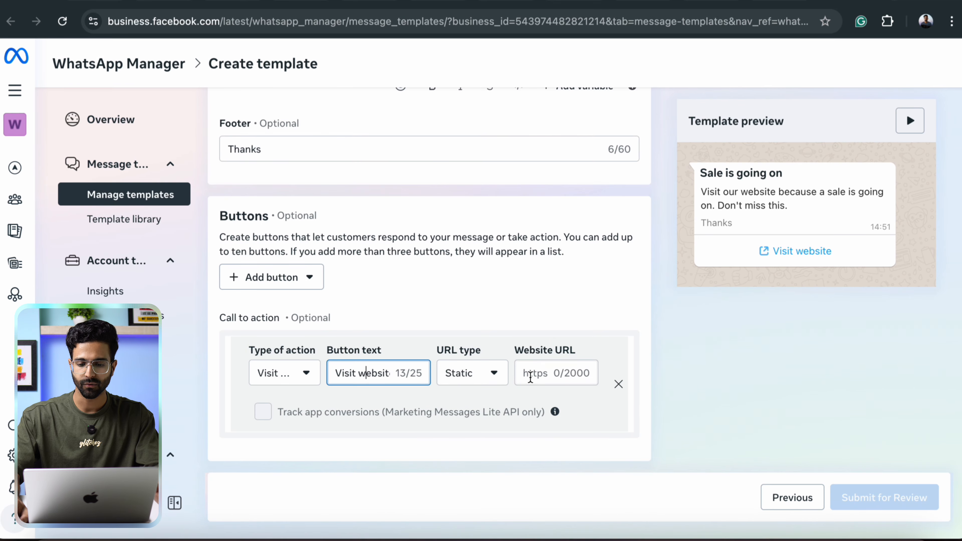
left_click(530, 376)
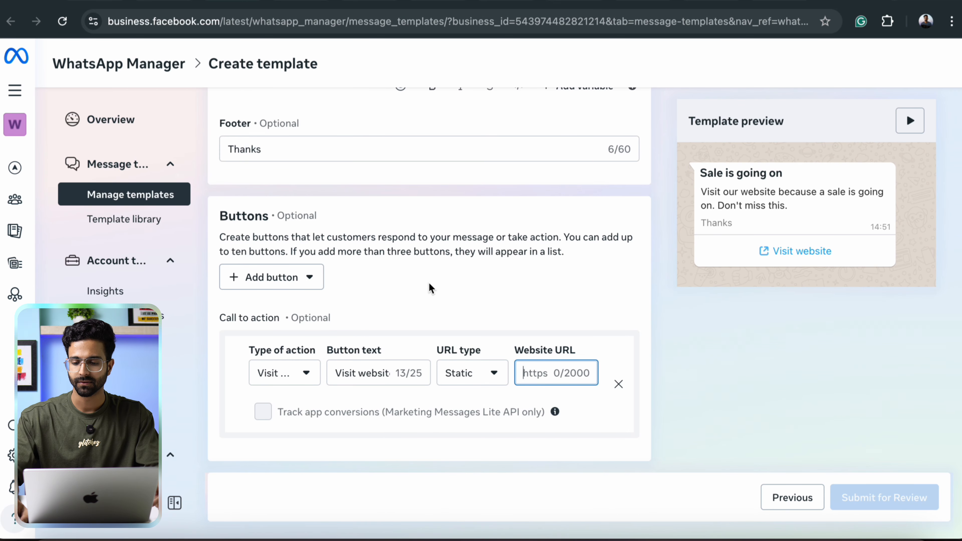
scroll(426, 281, "up", 15)
scroll(658, 451, "down", 15)
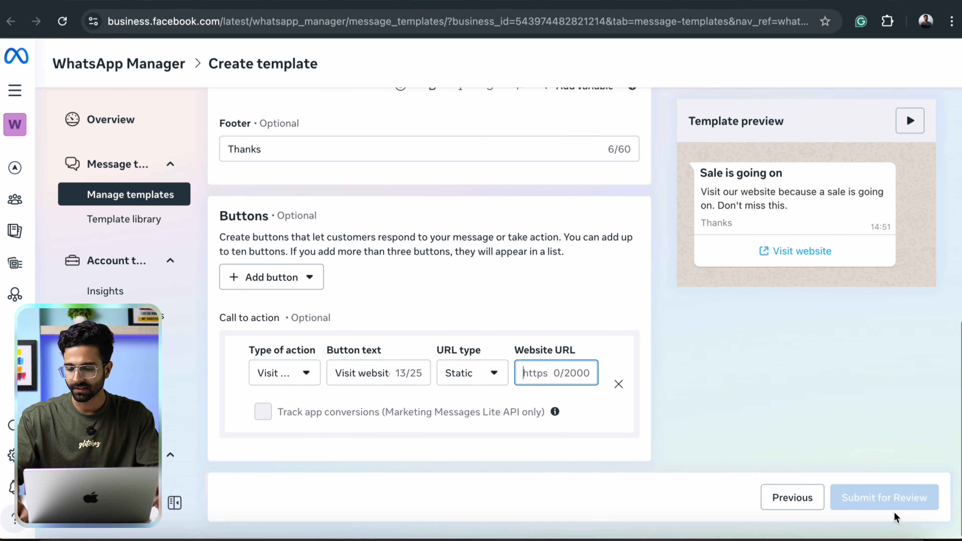
Attempt submission, then delete the Visit website call-to-action button.
left_click(903, 498)
scroll(468, 333, "up", 5)
scroll(471, 337, "down", 5)
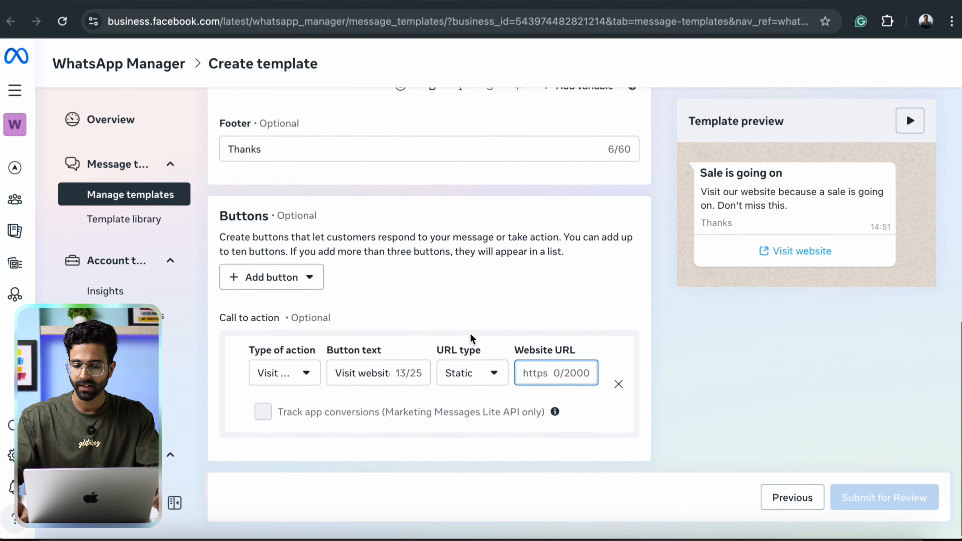
left_click(619, 383)
scroll(460, 291, "up", 10)
scroll(429, 326, "down", 10)
Submit reminding_people for review, confirm its In review status, then switch to the API Setup page.
left_click(882, 500)
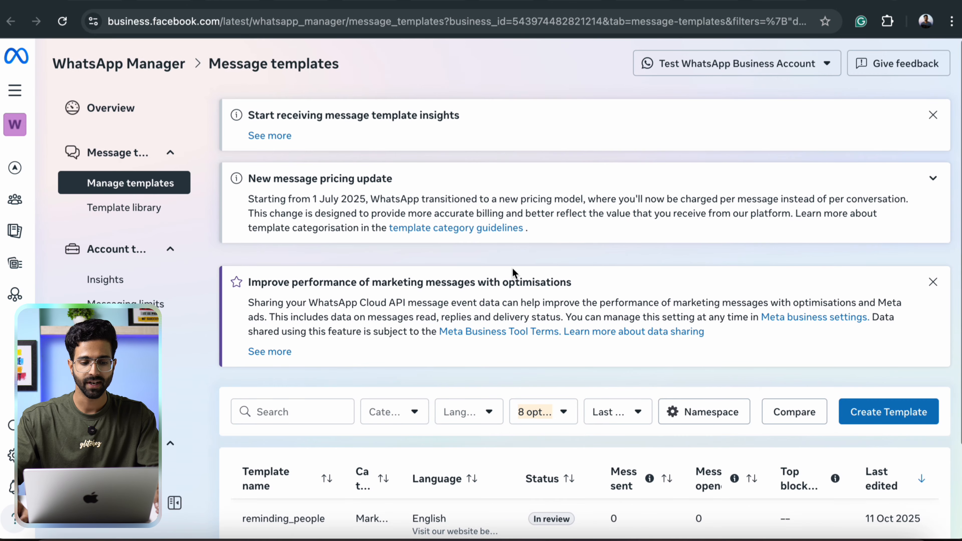
scroll(515, 273, "down", 5)
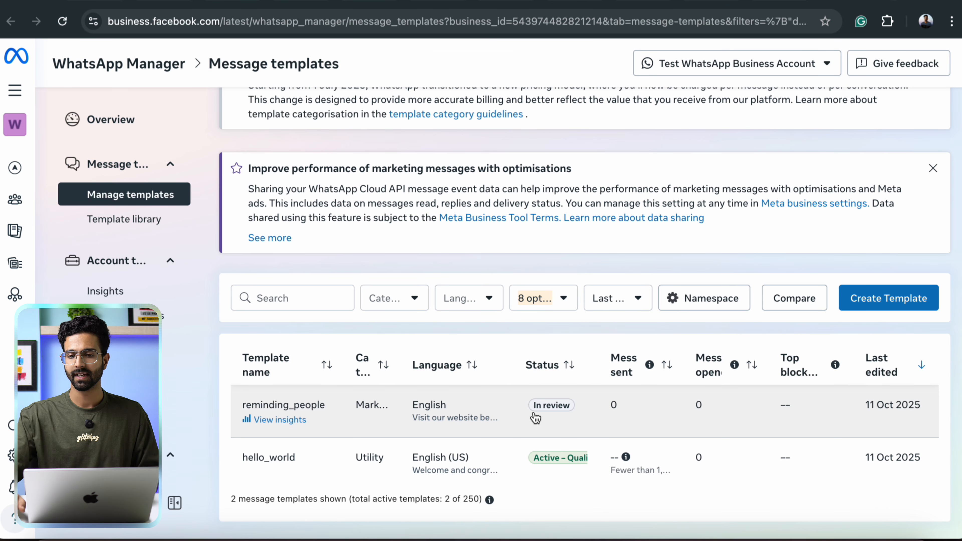
scroll(554, 275, "up", 3)
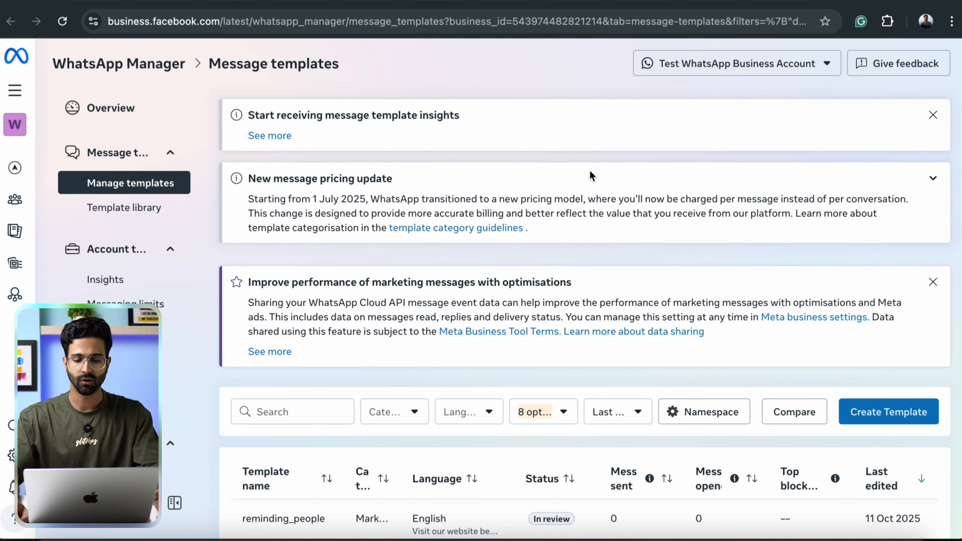
scroll(614, 172, "down", 3)
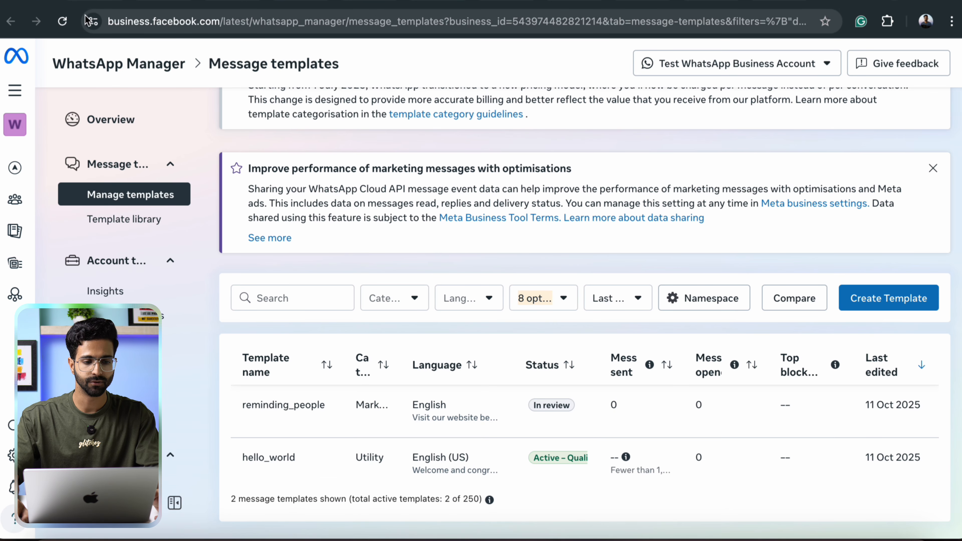
left_click(63, 21)
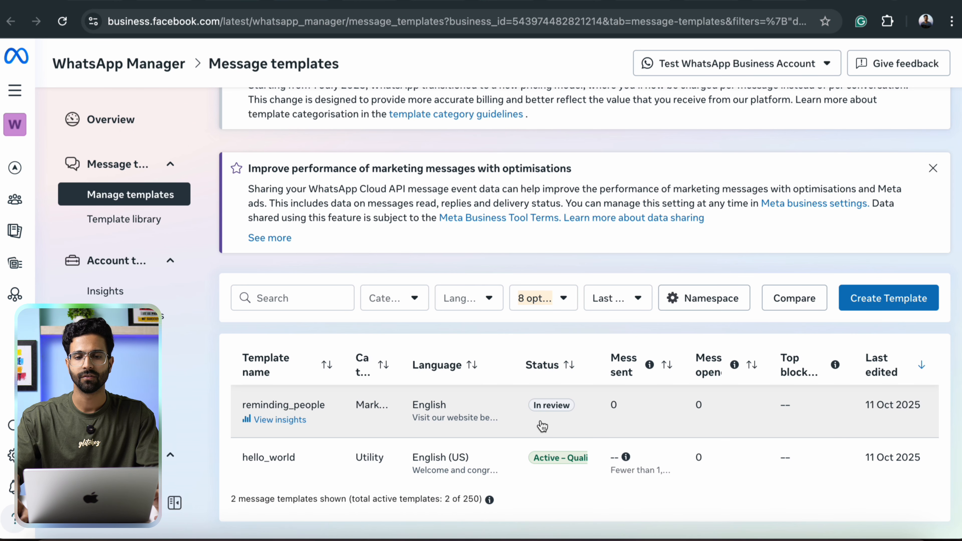
mouse_move(548, 413)
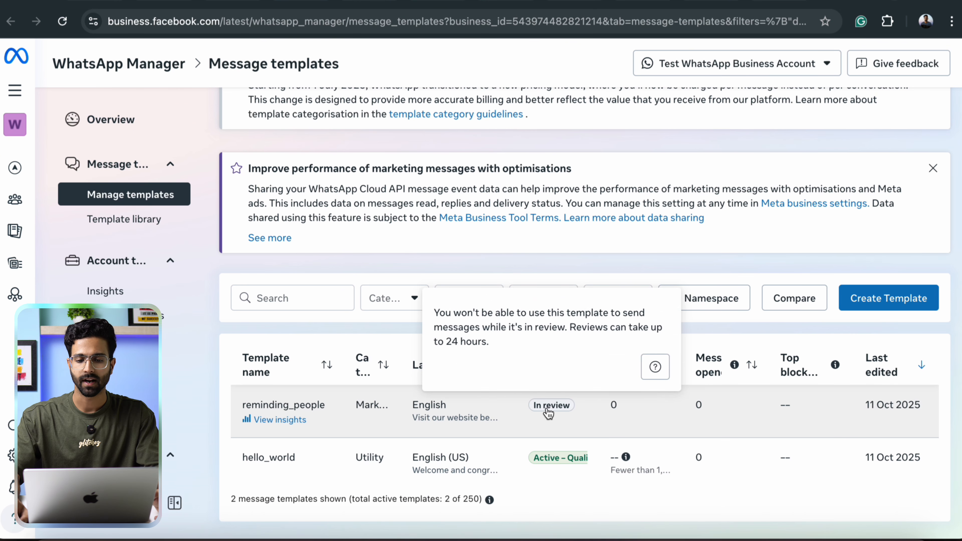
scroll(516, 275, "up", 3)
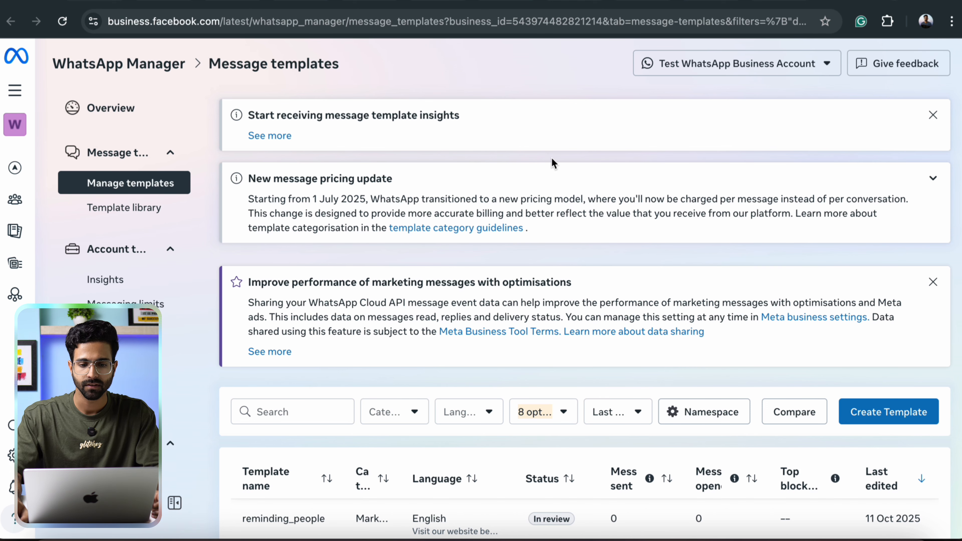
left_click(776, 6)
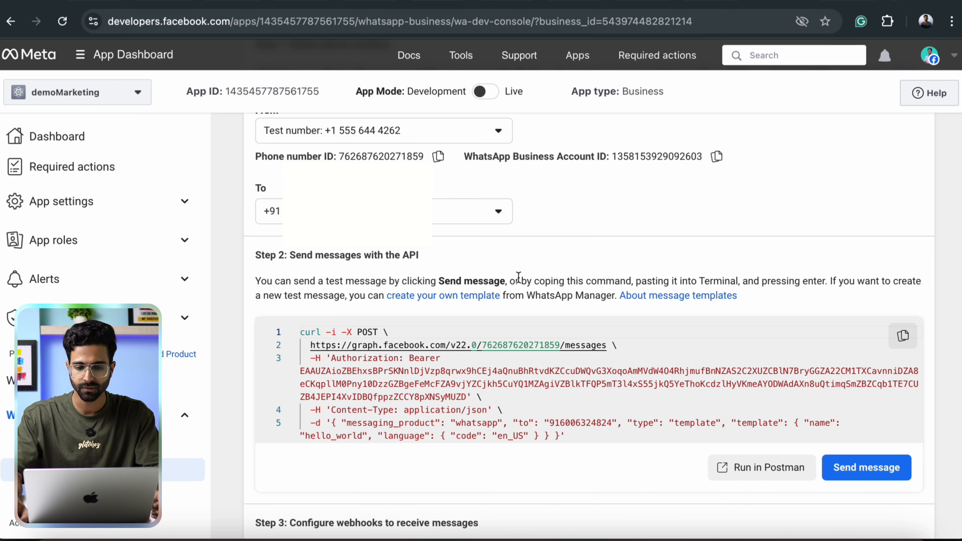
Scroll through the API Setup page's steps before returning to the Message templates list.
scroll(522, 275, "up", 5)
scroll(488, 276, "down", 1)
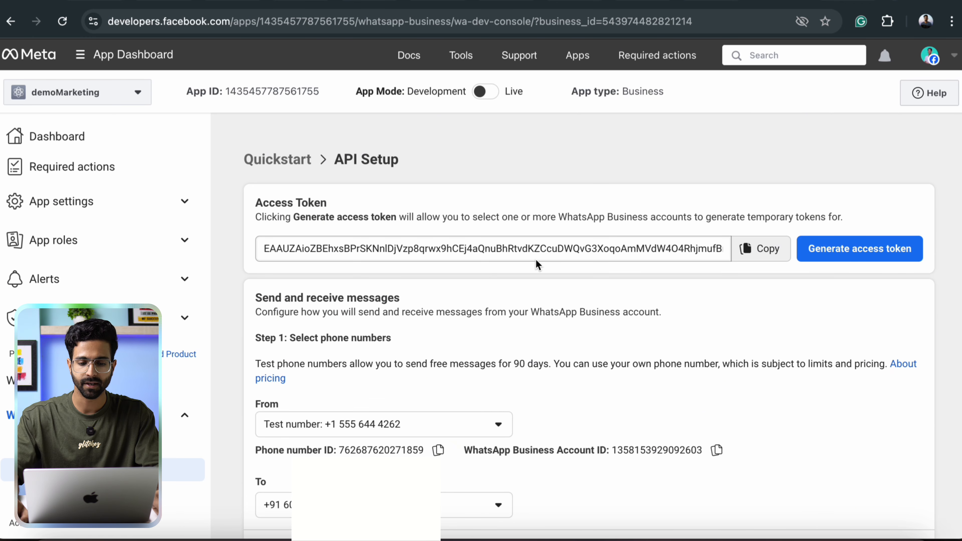
scroll(494, 299, "down", 15)
scroll(379, 341, "up", 3)
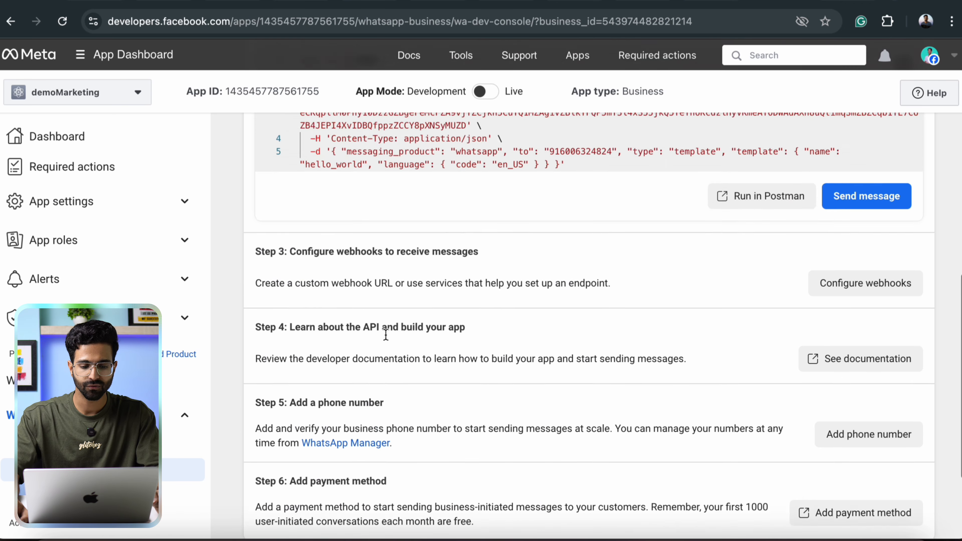
scroll(382, 338, "up", 10)
scroll(393, 316, "down", 8)
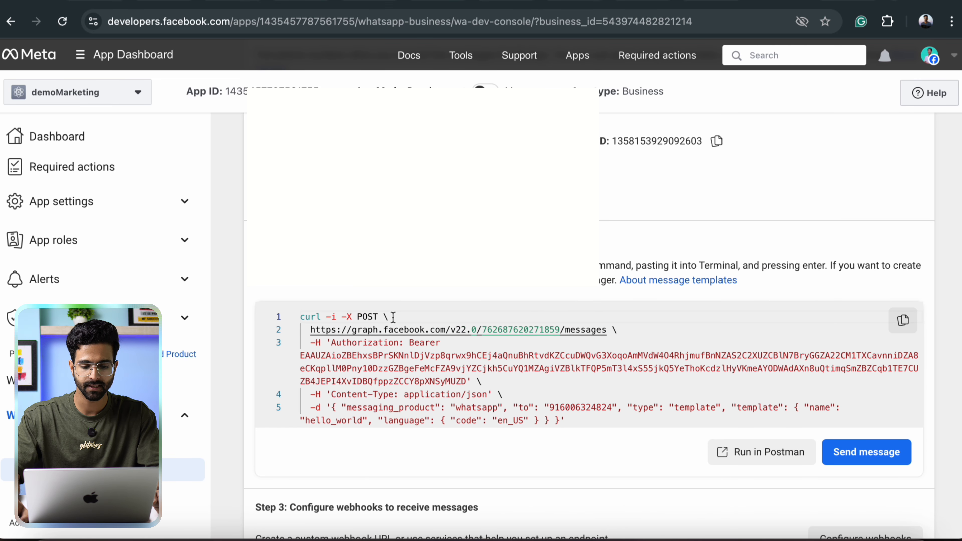
scroll(405, 408, "down", 8)
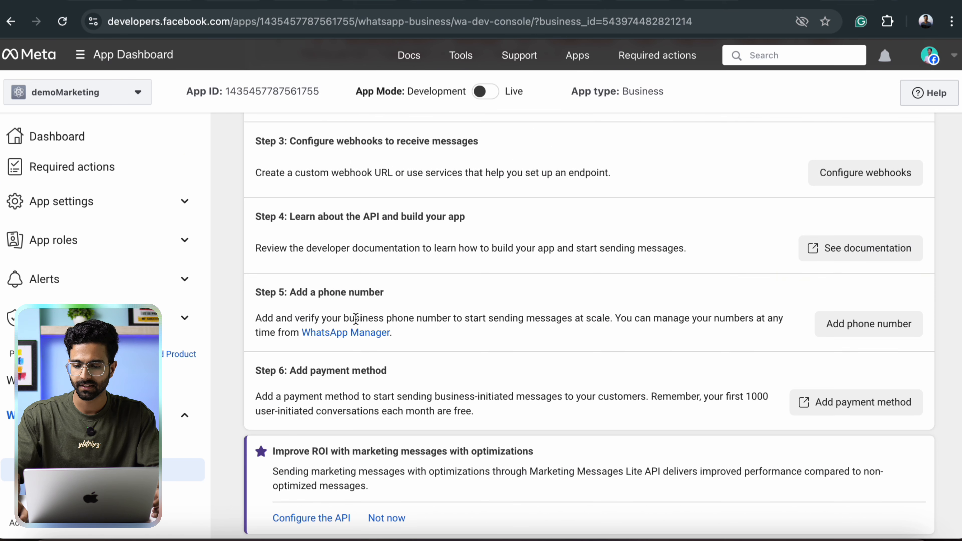
scroll(407, 341, "down", 1)
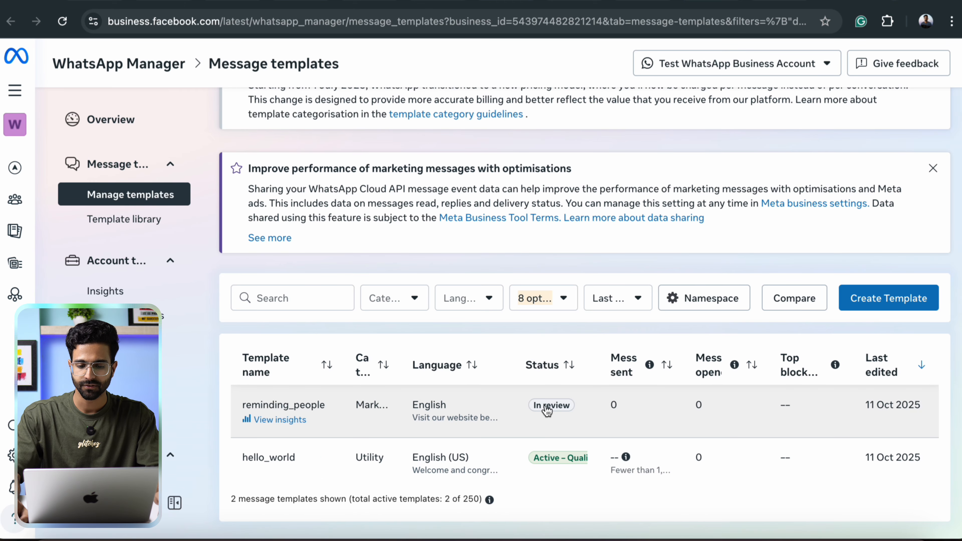
Check reminding_people's In review badge, then open Meta's guide to creating a permanent token.
mouse_move(548, 411)
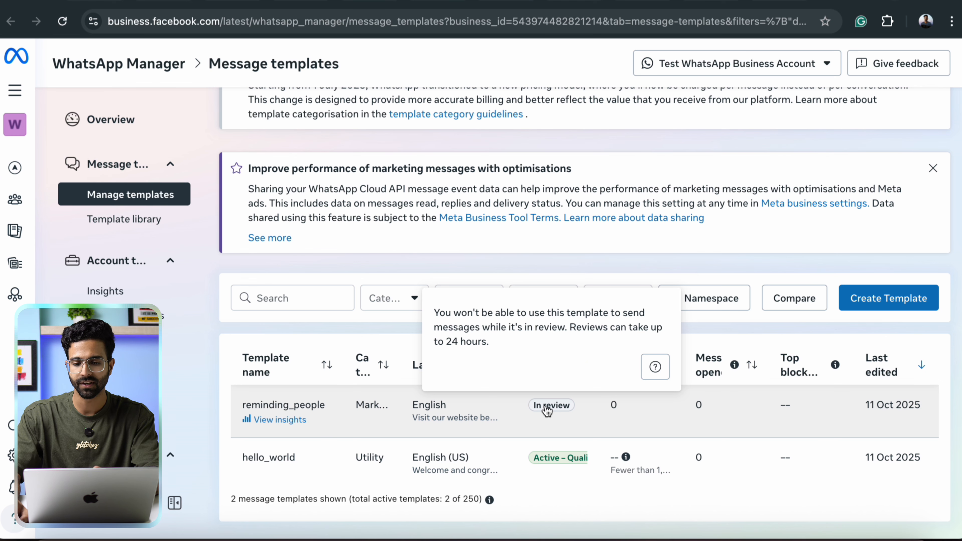
scroll(492, 257, "up", 3)
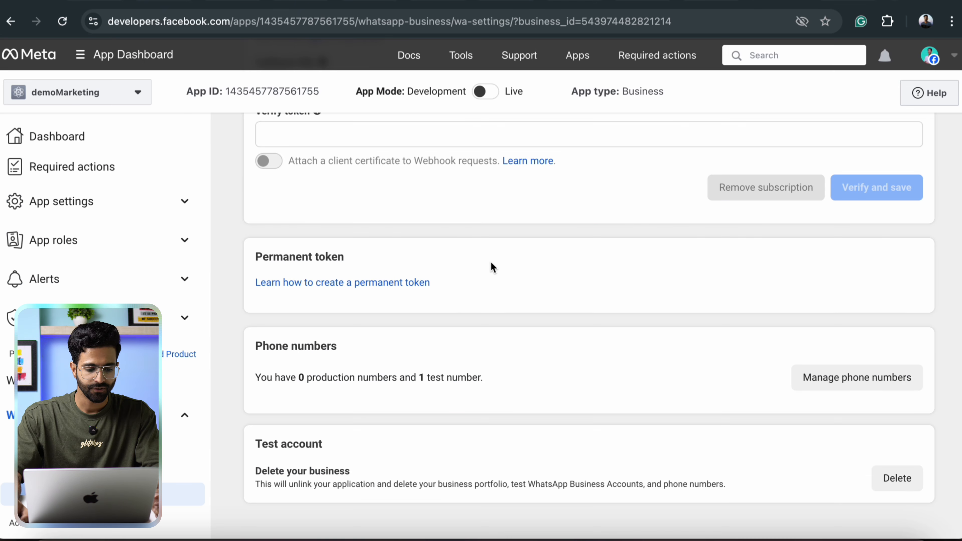
scroll(477, 303, "down", 5)
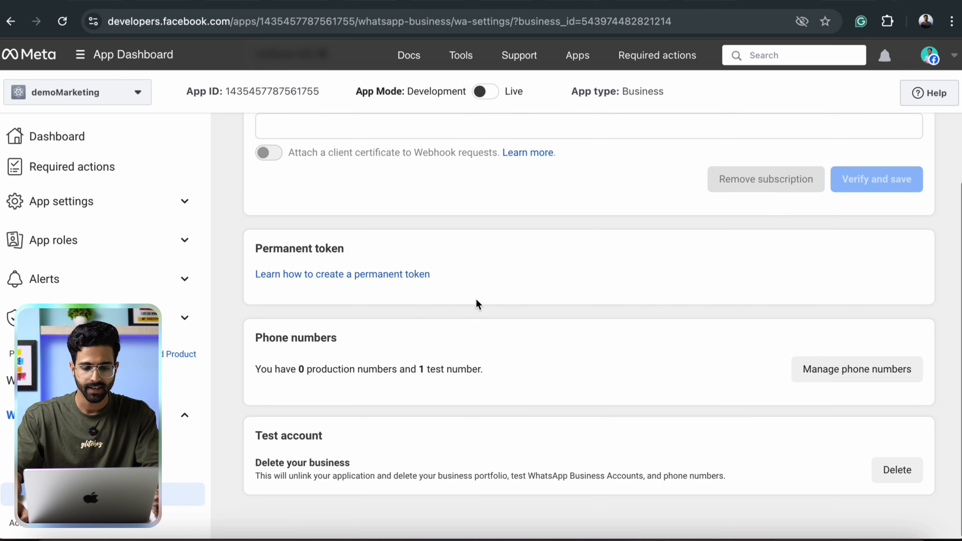
left_click(336, 285)
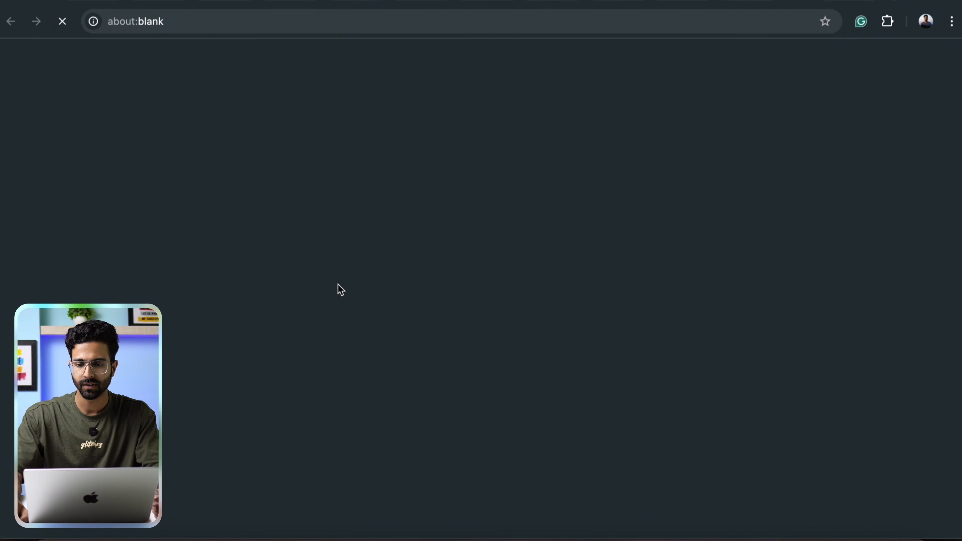
scroll(469, 267, "down", 15)
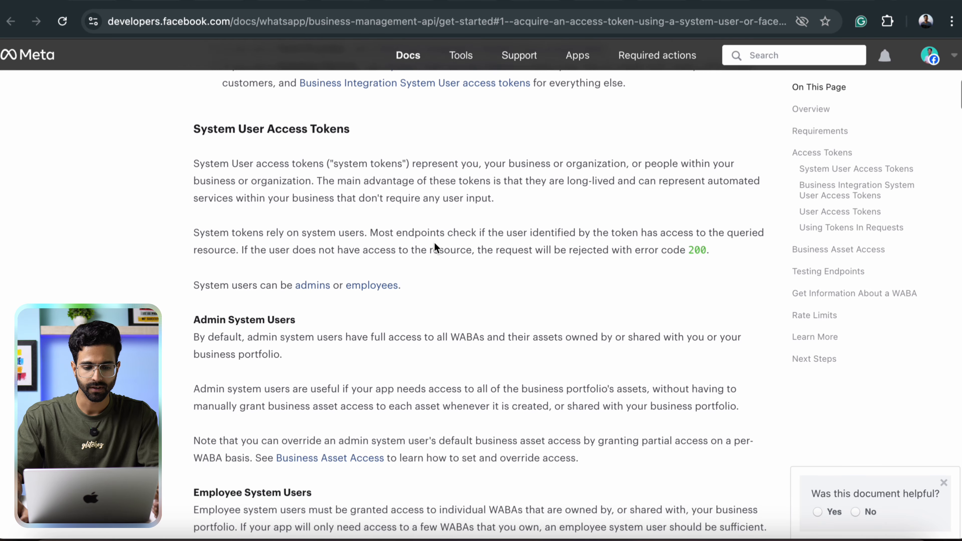
Highlight and read the User Access Tokens docs explaining why these tokens expire quickly.
left_click_drag(194, 134, 295, 138)
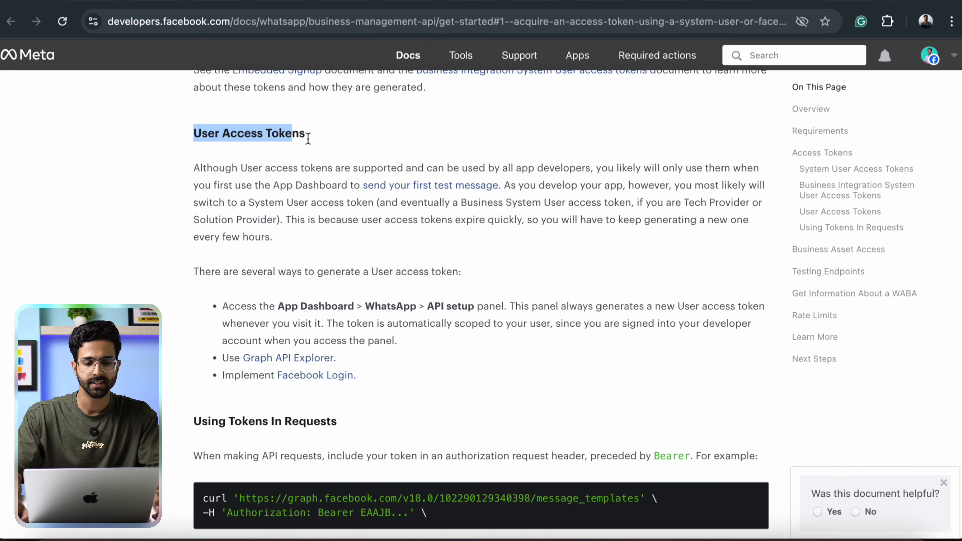
left_click_drag(222, 141, 305, 135)
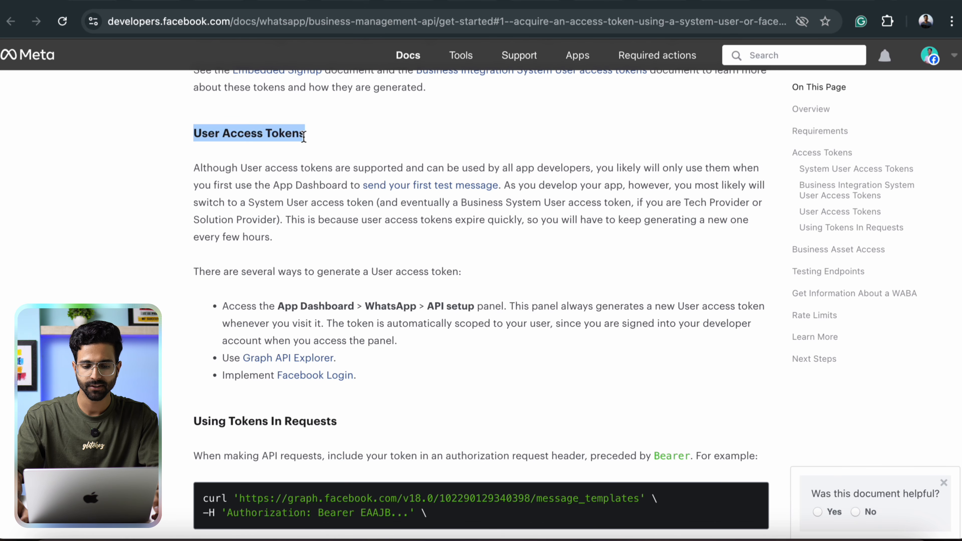
scroll(403, 151, "down", 2)
scroll(309, 222, "up", 1)
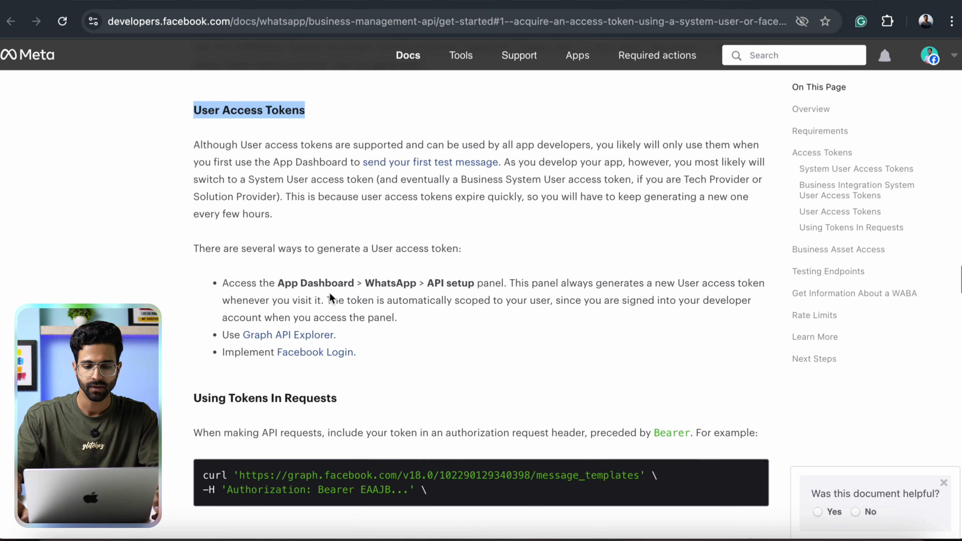
scroll(333, 299, "down", 2)
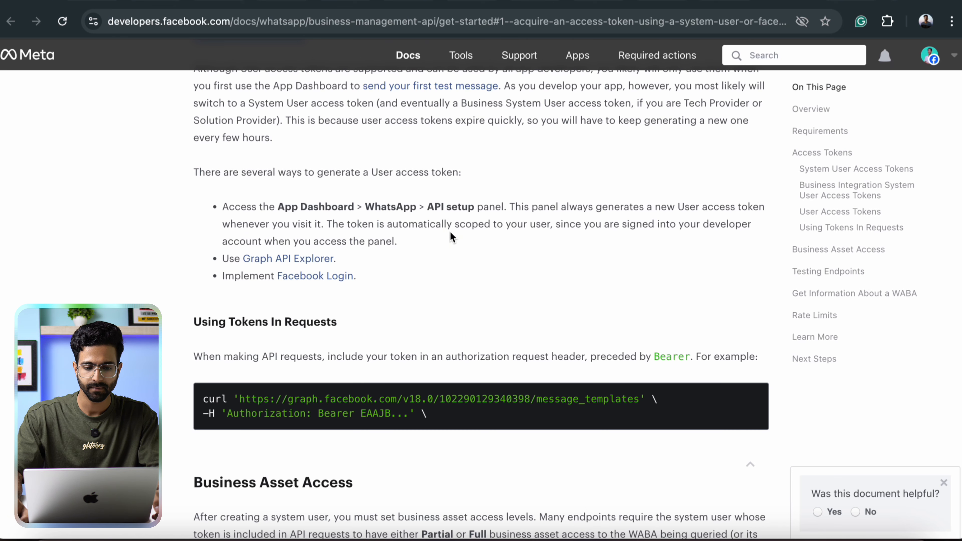
scroll(450, 235, "down", 1)
scroll(459, 265, "up", 8)
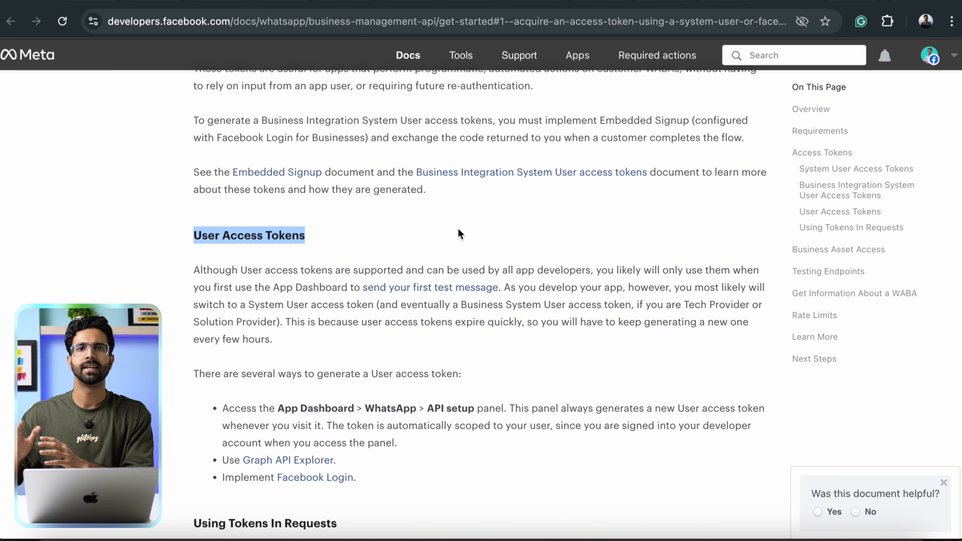
scroll(386, 172, "up", 15)
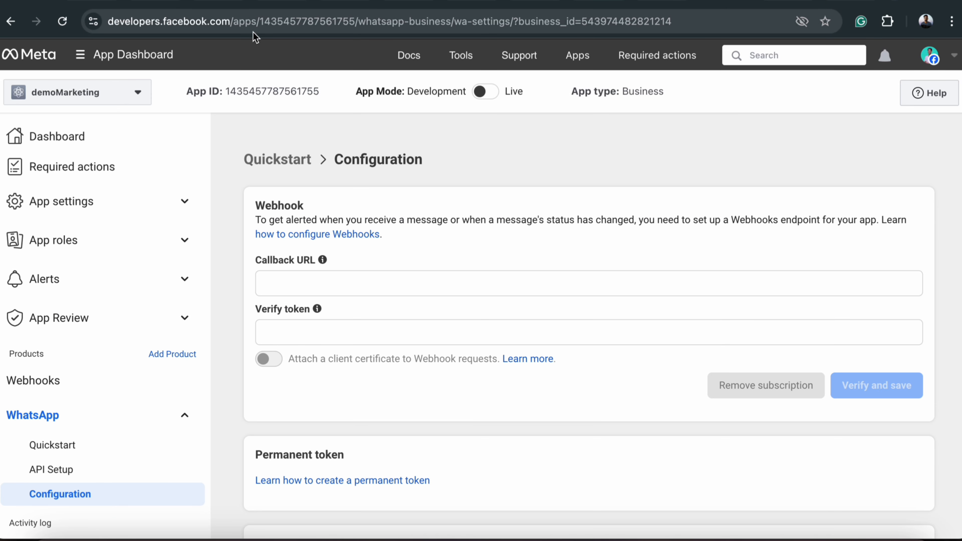
Generate a fresh demoMarketing access token in API Setup, copy it, and open the Access Token Debugger.
scroll(337, 268, "down", 5)
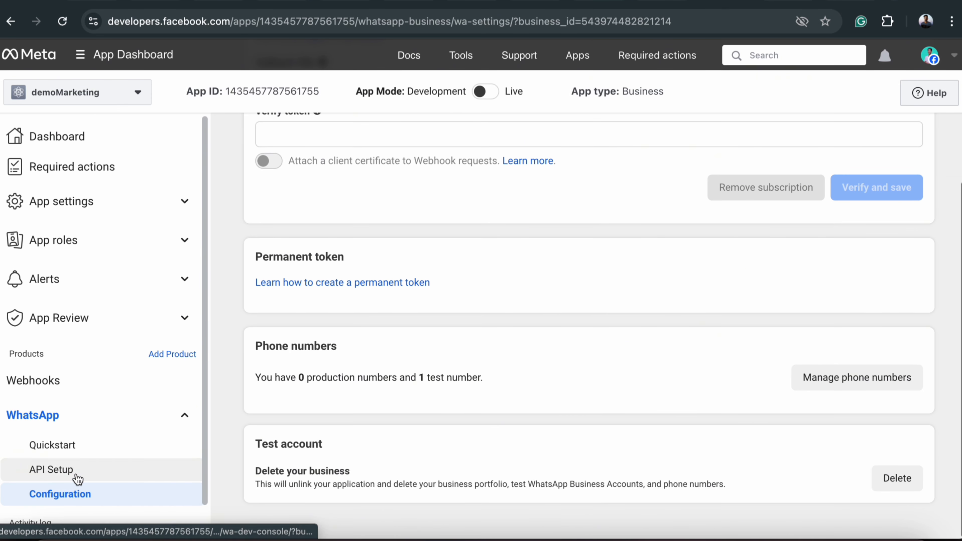
left_click(57, 470)
mouse_move(604, 248)
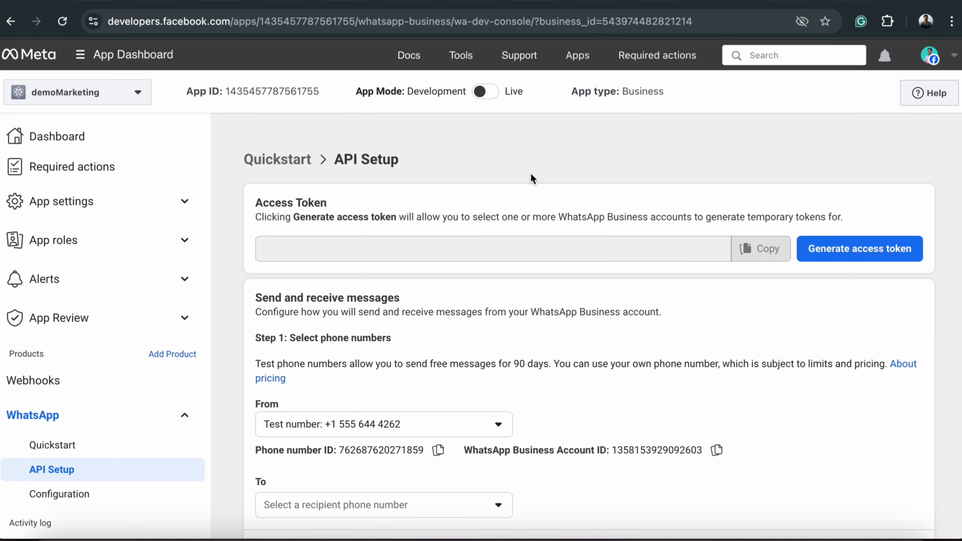
left_click(859, 249)
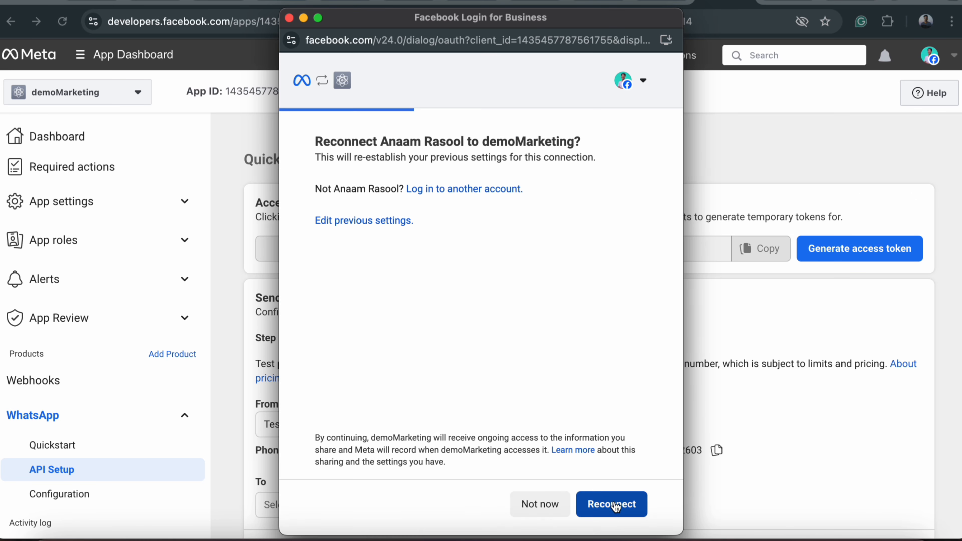
left_click(612, 505)
left_click(759, 250)
mouse_move(461, 56)
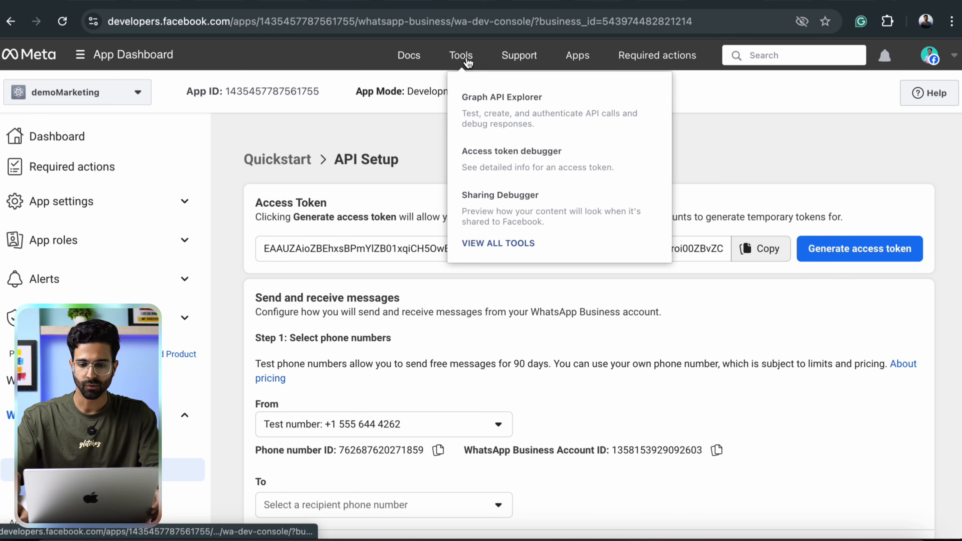
left_click(494, 156)
Paste the copied token into the debugger and check its details and expiry.
left_click(324, 211)
key("ctrl+v")
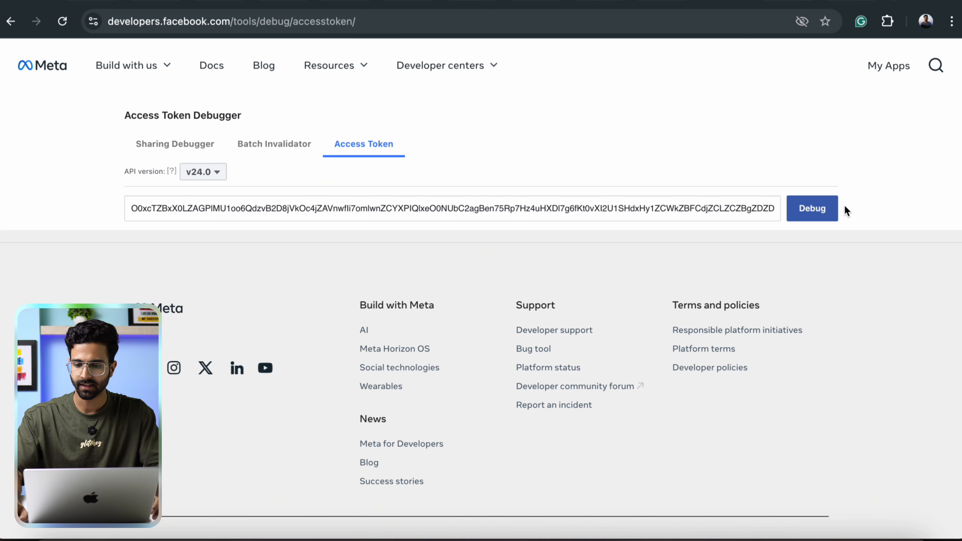
left_click(826, 209)
scroll(435, 303, "up", 10)
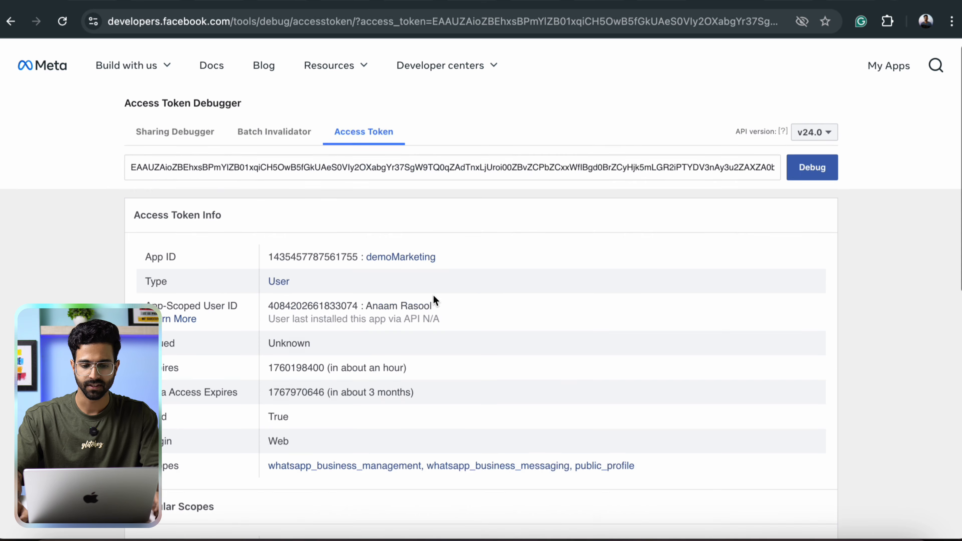
scroll(486, 296, "down", 3)
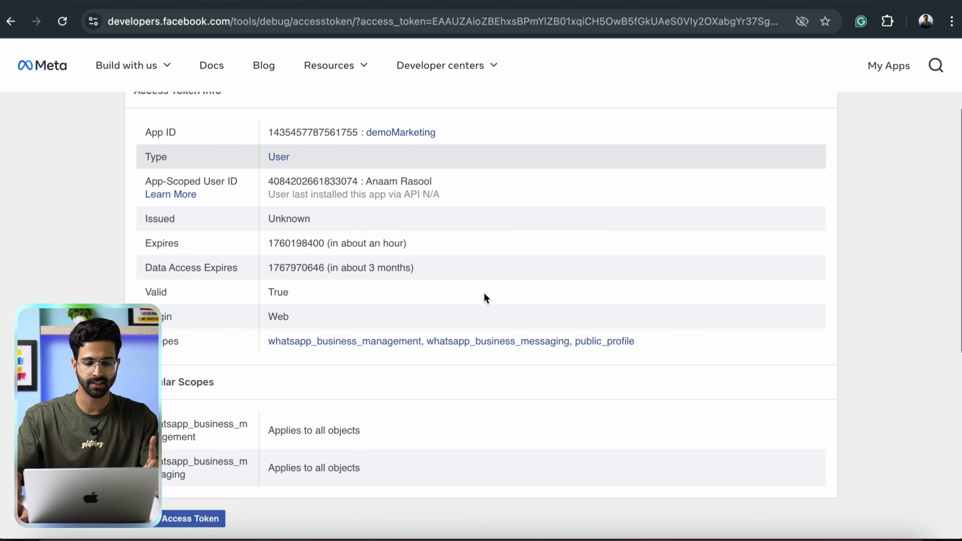
scroll(486, 298, "down", 5)
Extend it to a long-lived token expiring December 10, 2025, confirming with the account password, and select it.
left_click(204, 319)
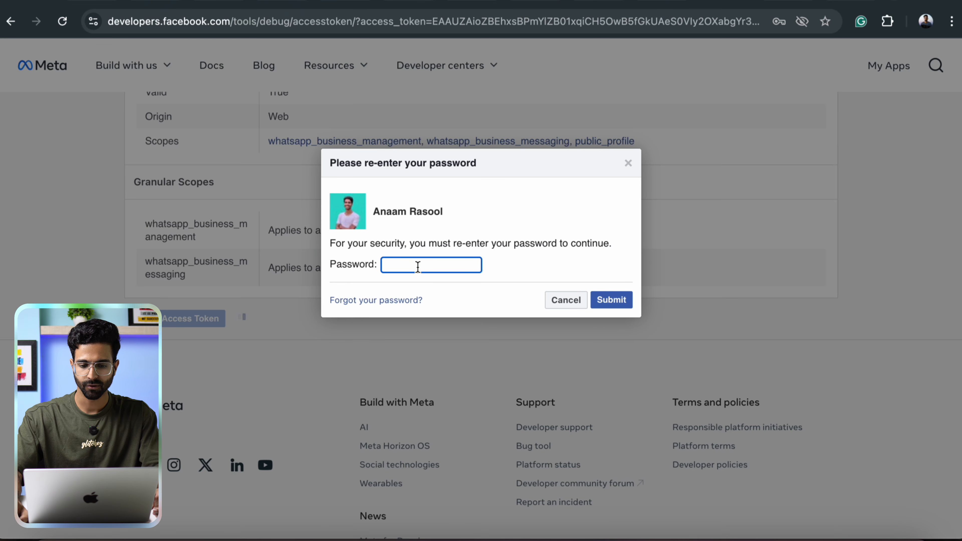
key("super+v")
left_click(608, 302)
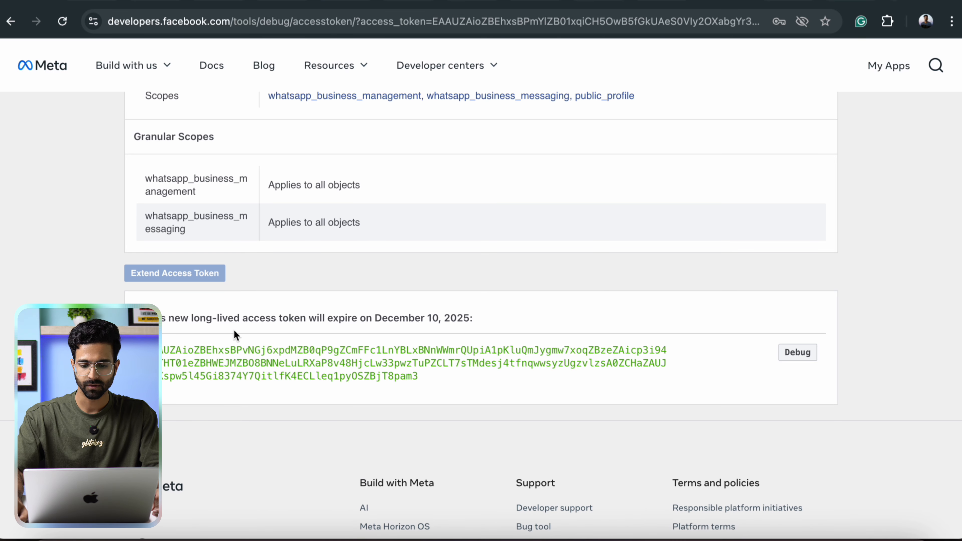
double_click(437, 363)
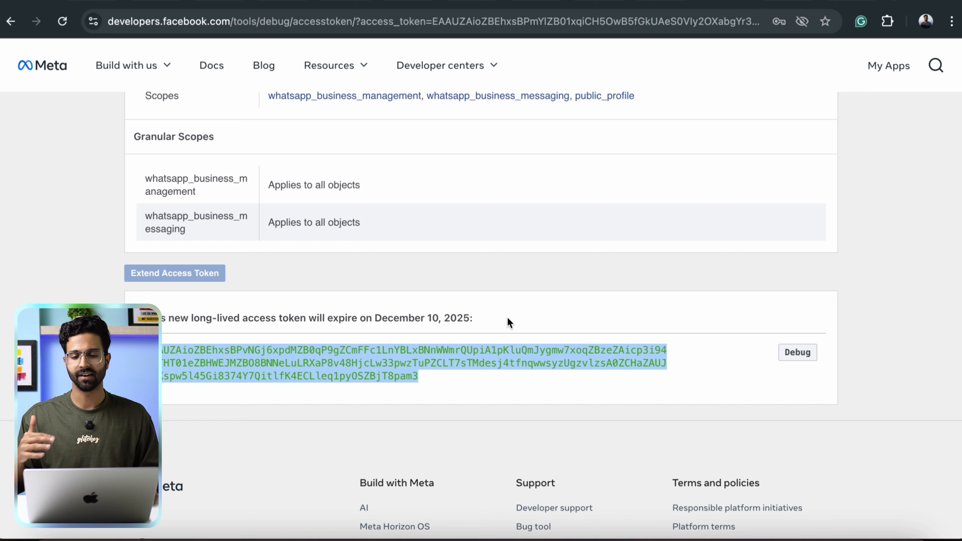
scroll(505, 317, "up", 10)
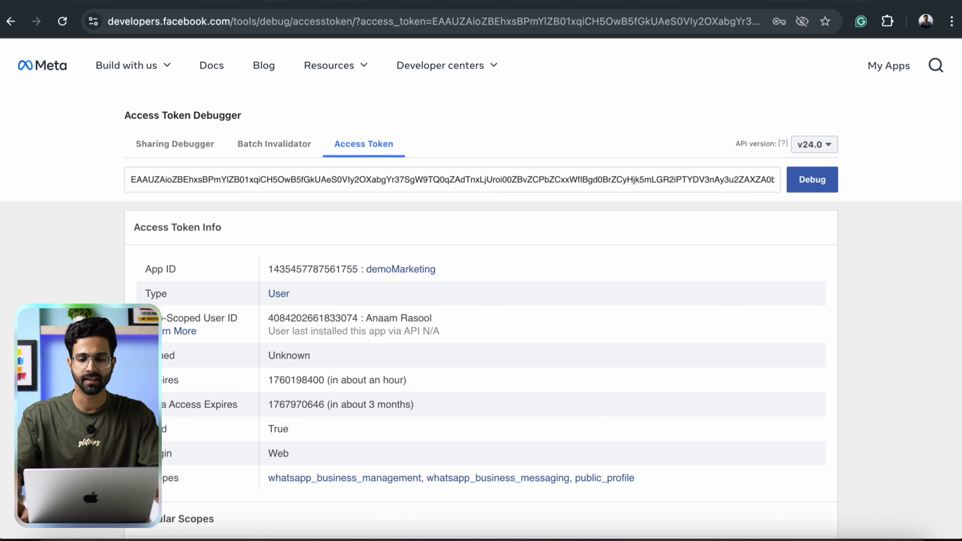
left_click(428, 1)
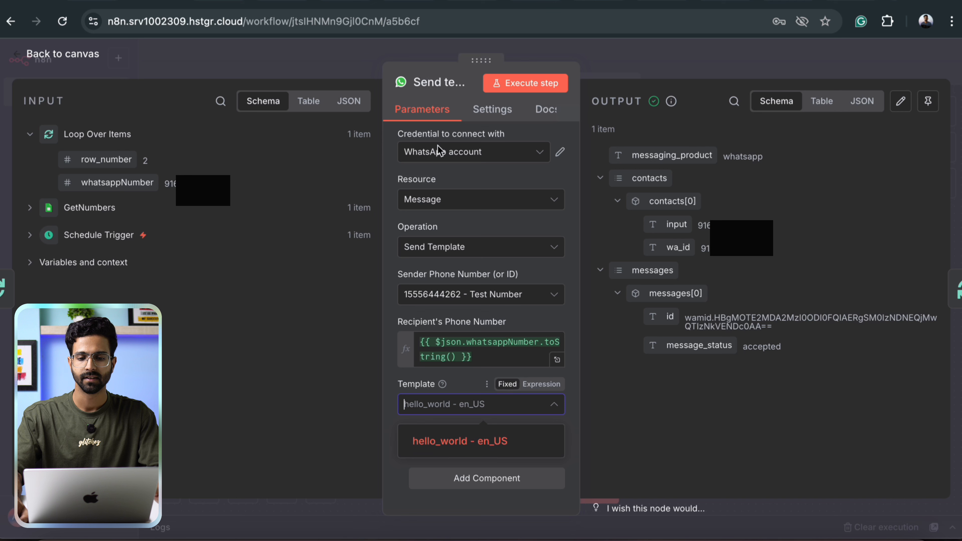
Replace the WhatsApp account credential's Access Token with the long-lived token and save it.
left_click(561, 153)
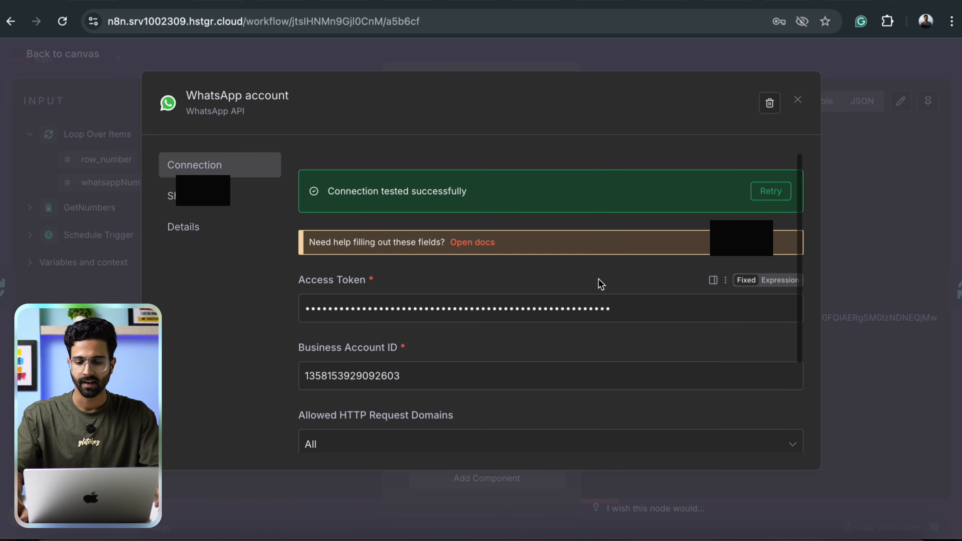
double_click(631, 303)
key("ctrl+v")
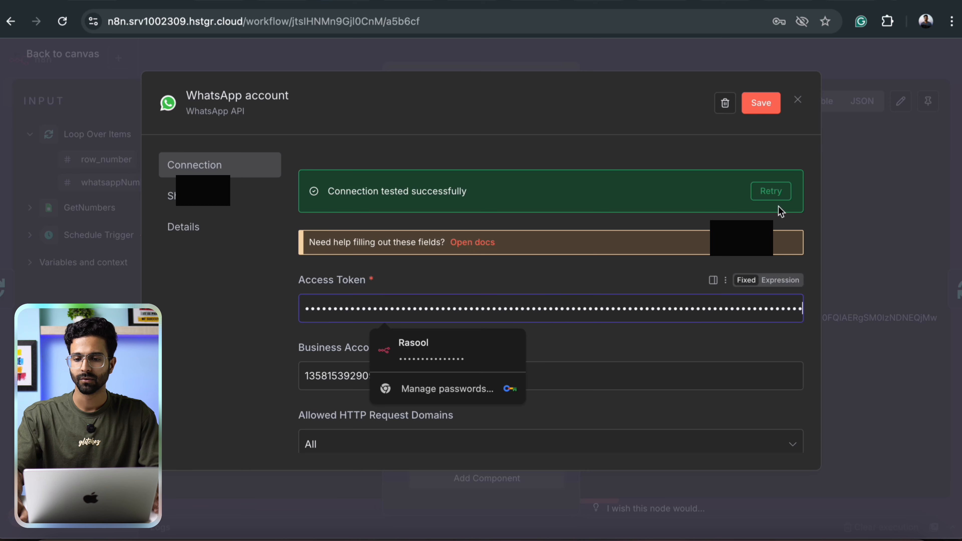
left_click(768, 112)
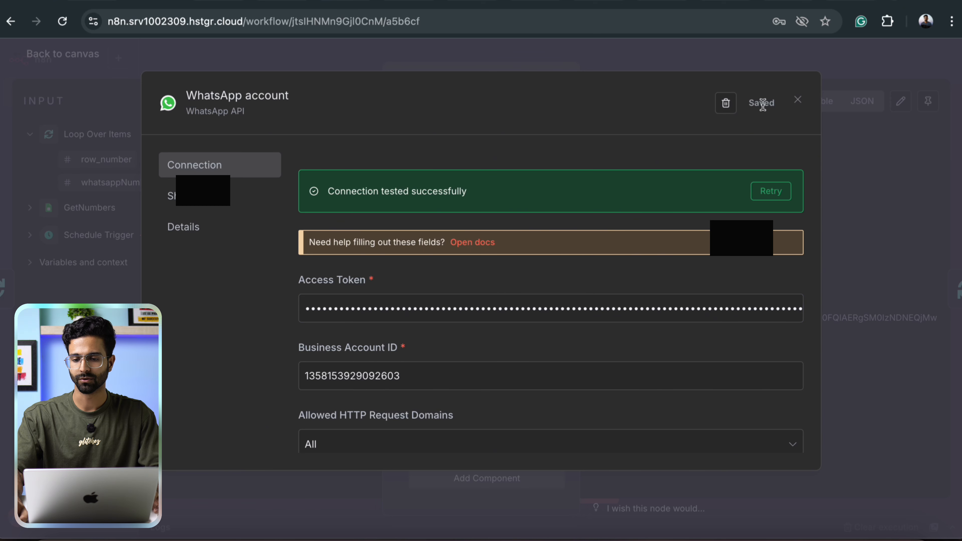
left_click(797, 101)
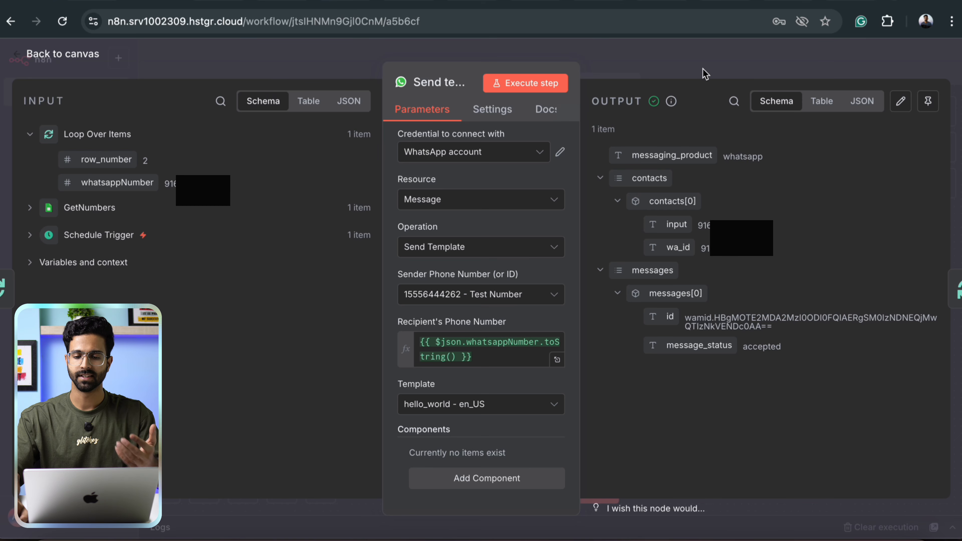
Close the node panel and go to WhatsApp Manager's Message templates list.
left_click(687, 66)
left_click(787, 1)
left_click(856, 1)
Look into increasing messaging limits and begin business verification via Get started.
scroll(495, 271, "down", 3)
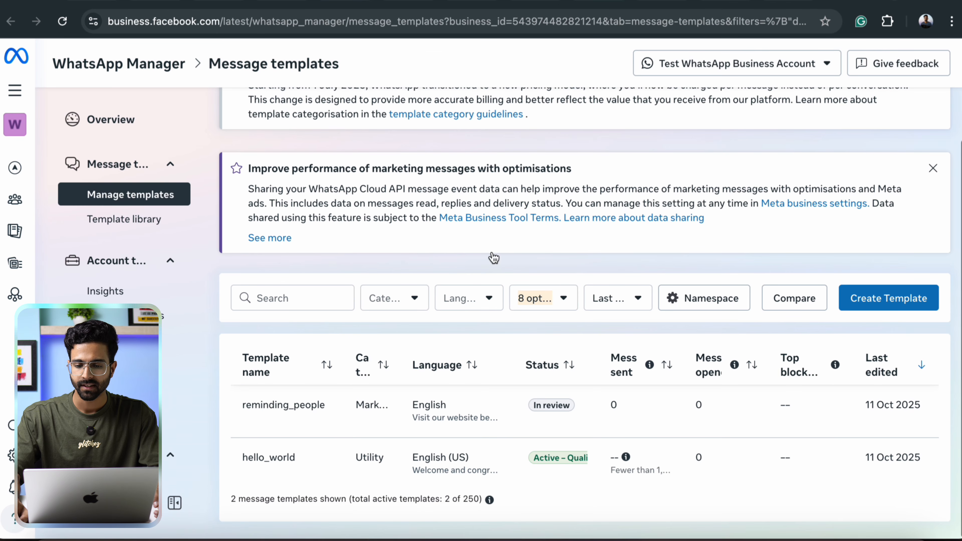
scroll(493, 258, "up", 3)
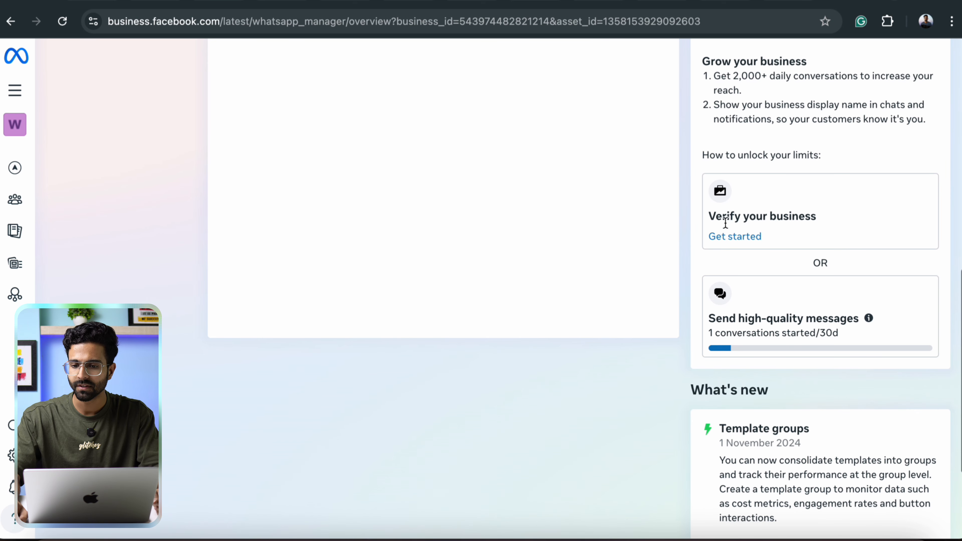
scroll(799, 173, "up", 1)
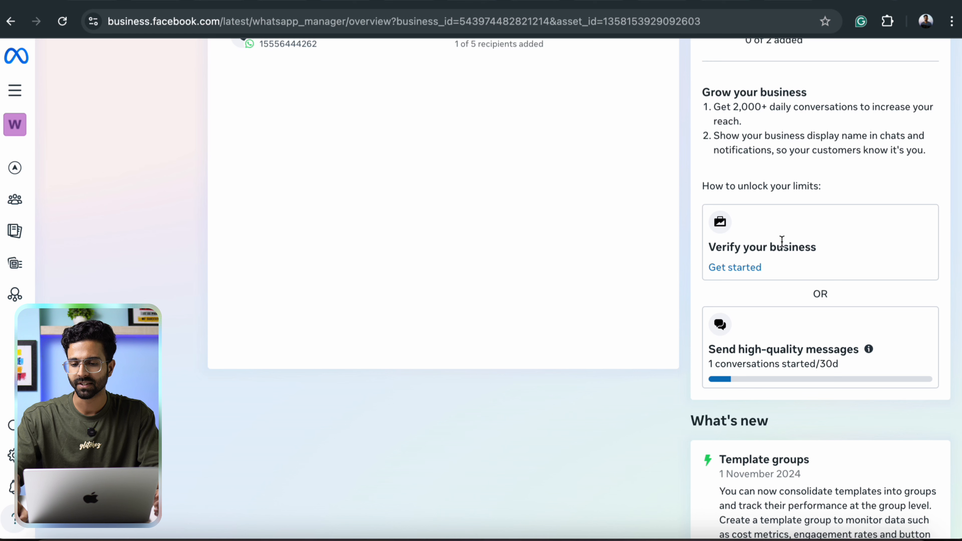
left_click(735, 269)
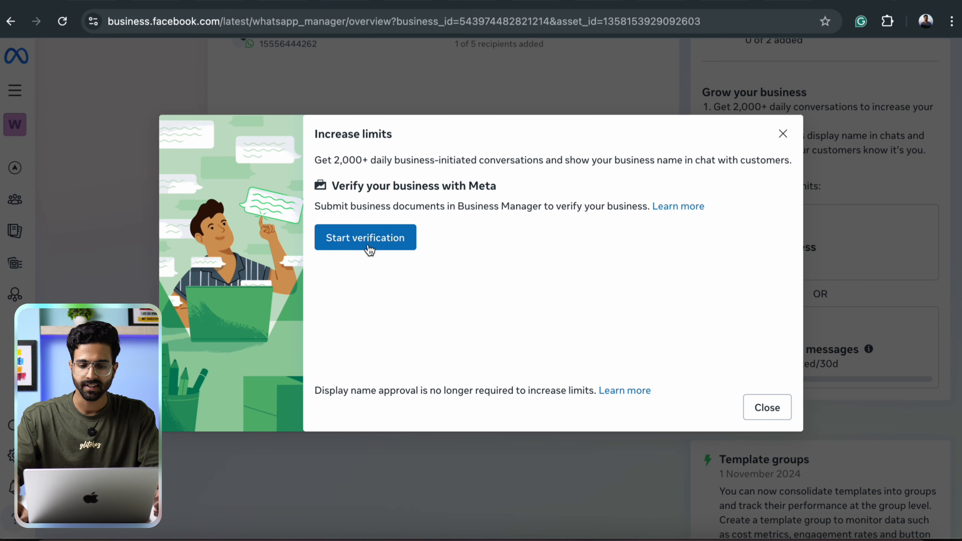
left_click(407, 246)
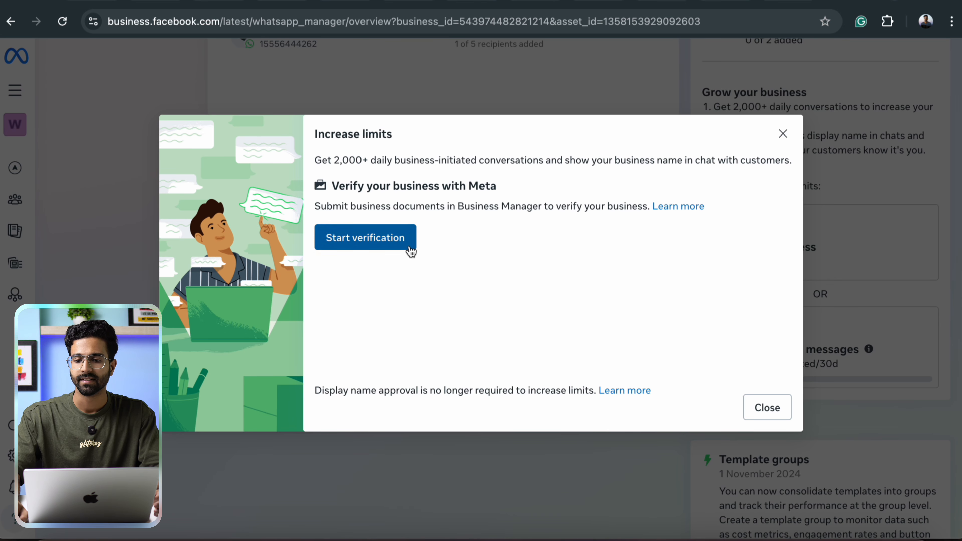
Read the Security Centre verification requirements, exit the walkthrough, and reopen the Send template node.
scroll(559, 234, "up", 3)
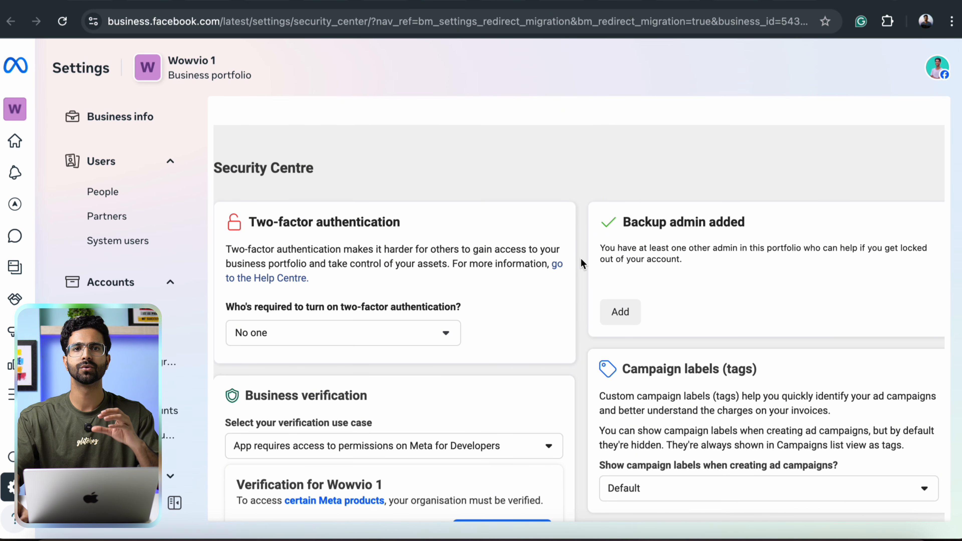
scroll(585, 261, "down", 3)
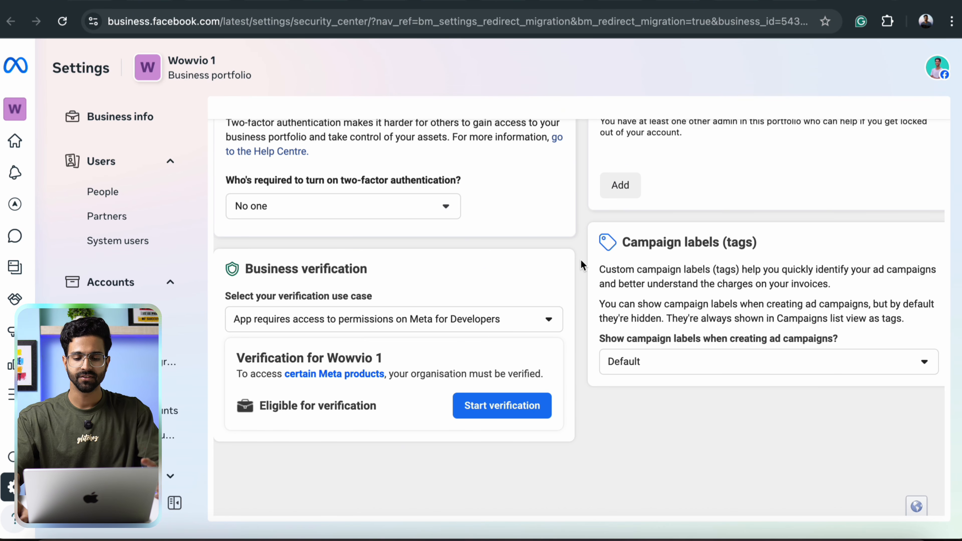
left_click(494, 406)
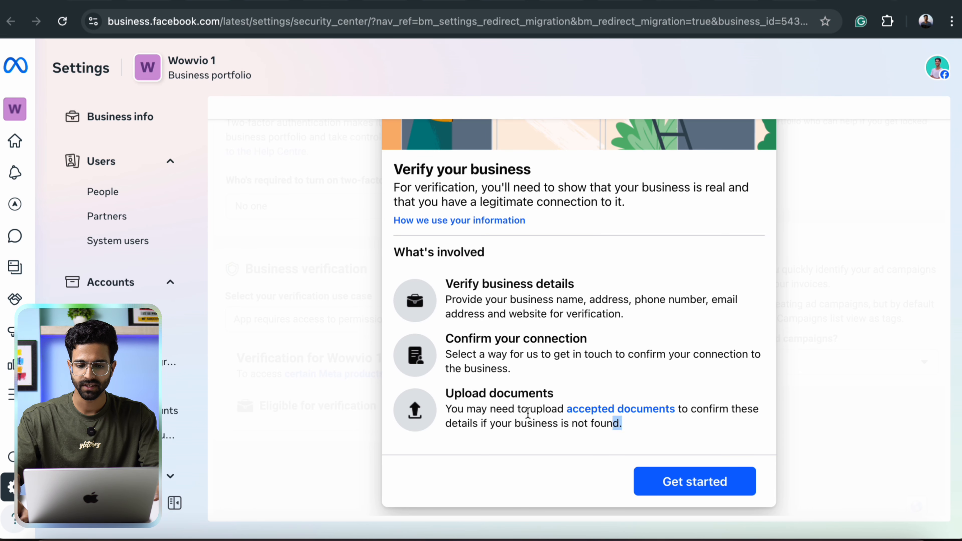
left_click_drag(621, 424, 423, 249)
left_click(581, 264)
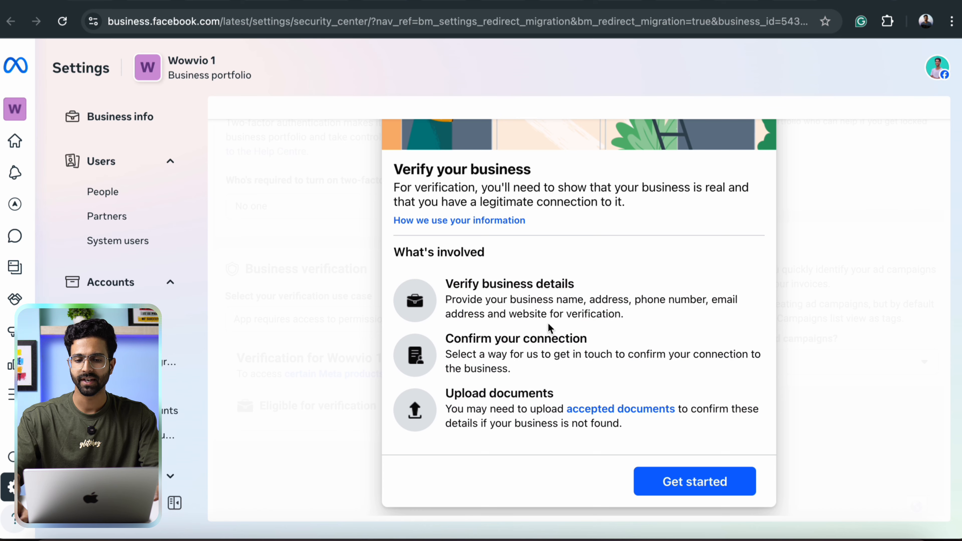
scroll(550, 328, "up", 5)
left_click(752, 155)
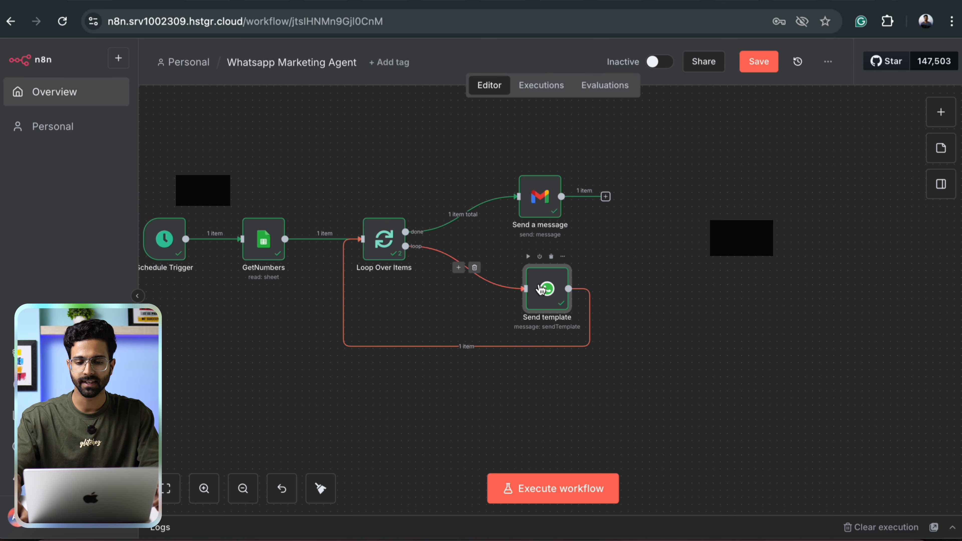
double_click(548, 290)
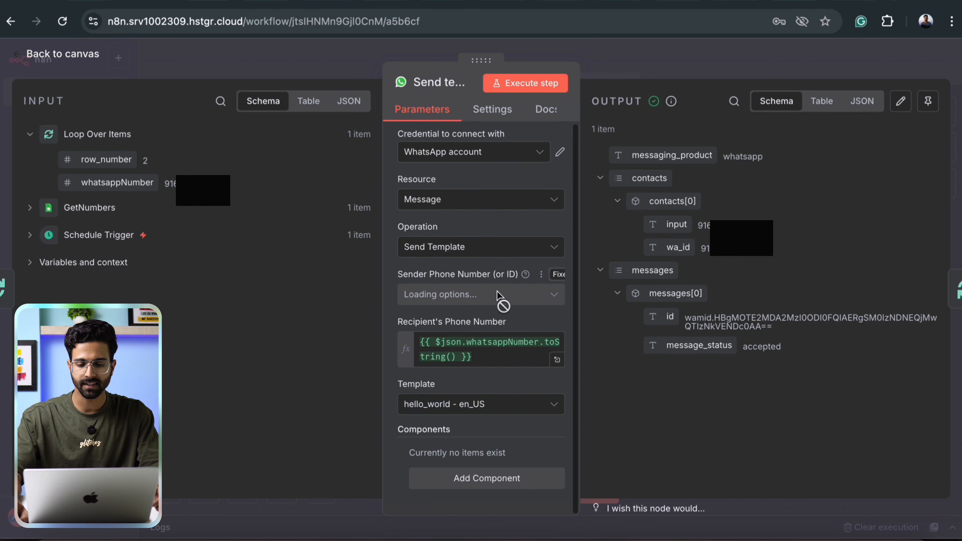
Set Template to reminding_people - en, test it (resource not found error), and save the workflow.
left_click(458, 407)
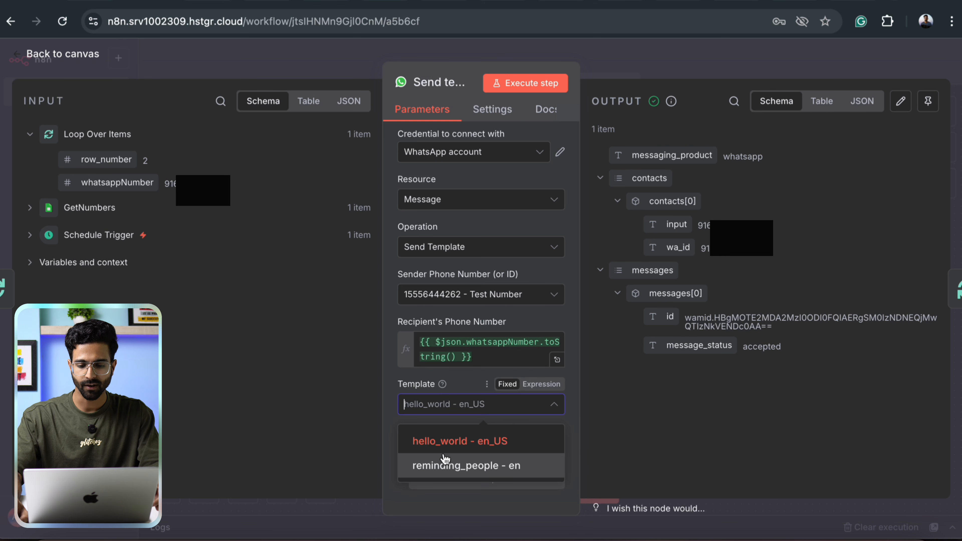
left_click(458, 472)
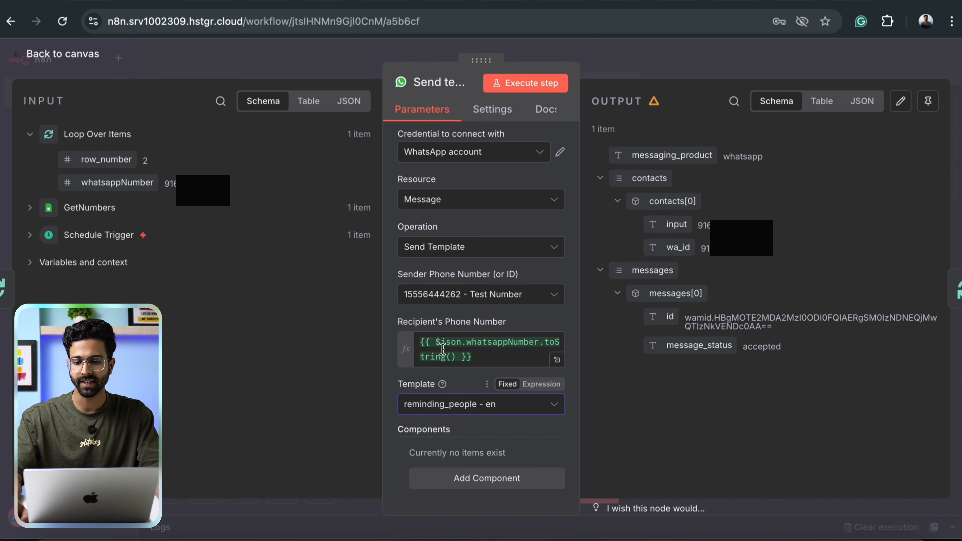
left_click(523, 86)
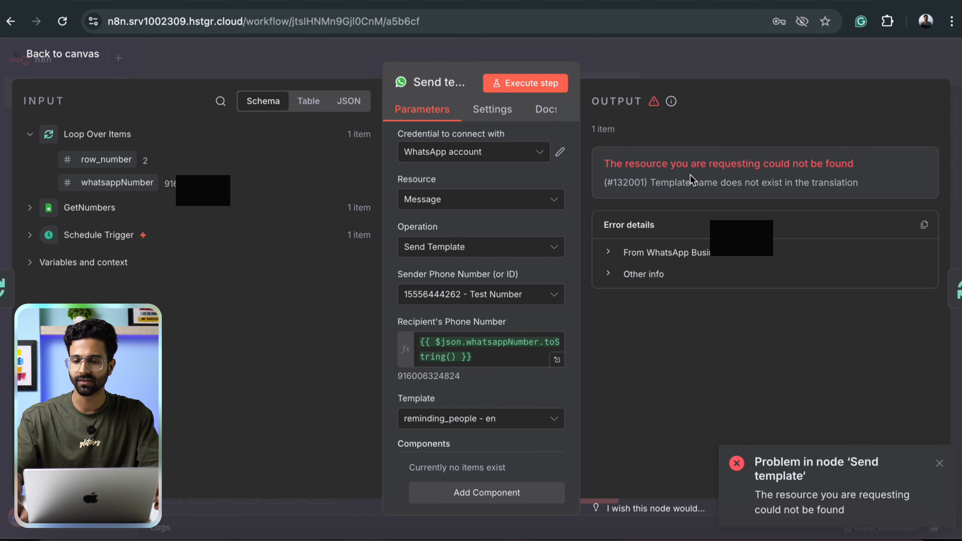
left_click(450, 423)
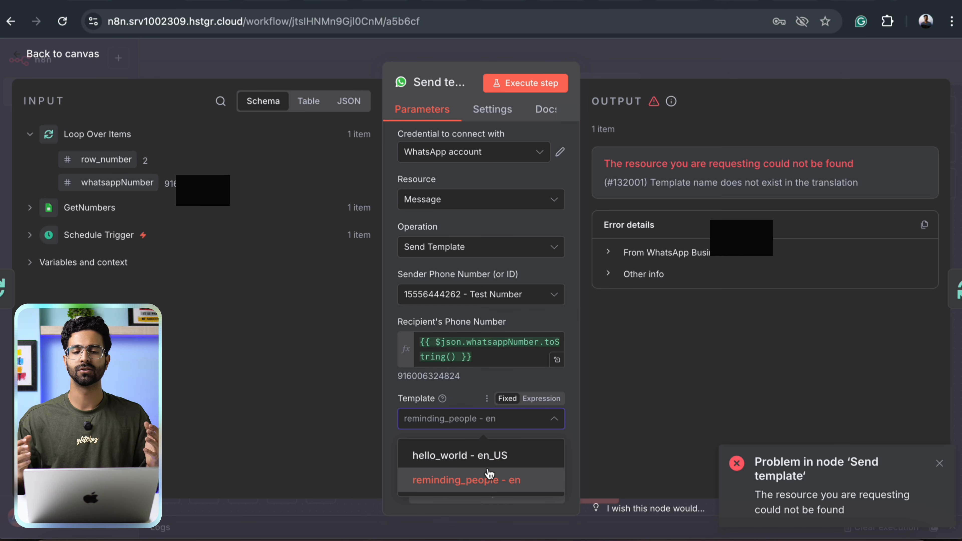
left_click(664, 60)
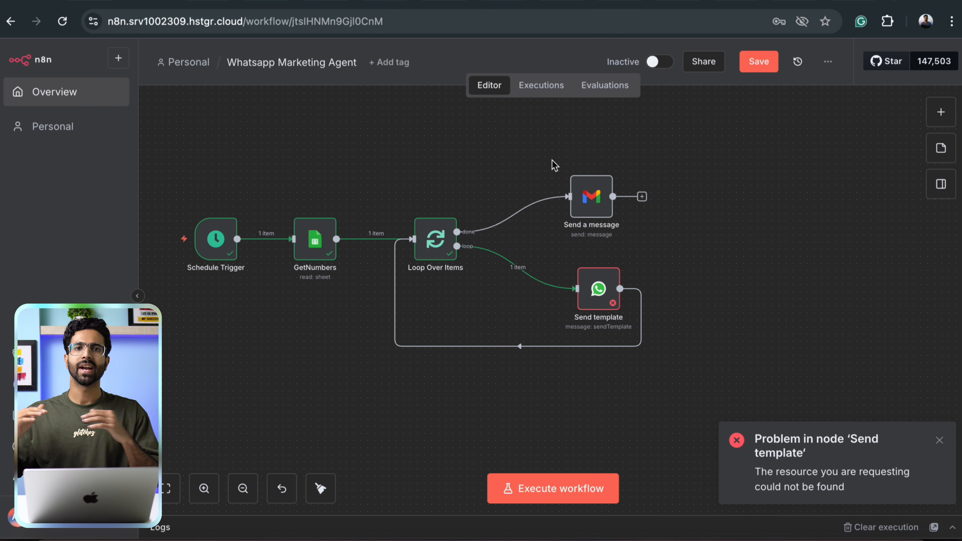
key("ctrl+s")
key("ctrl+a")
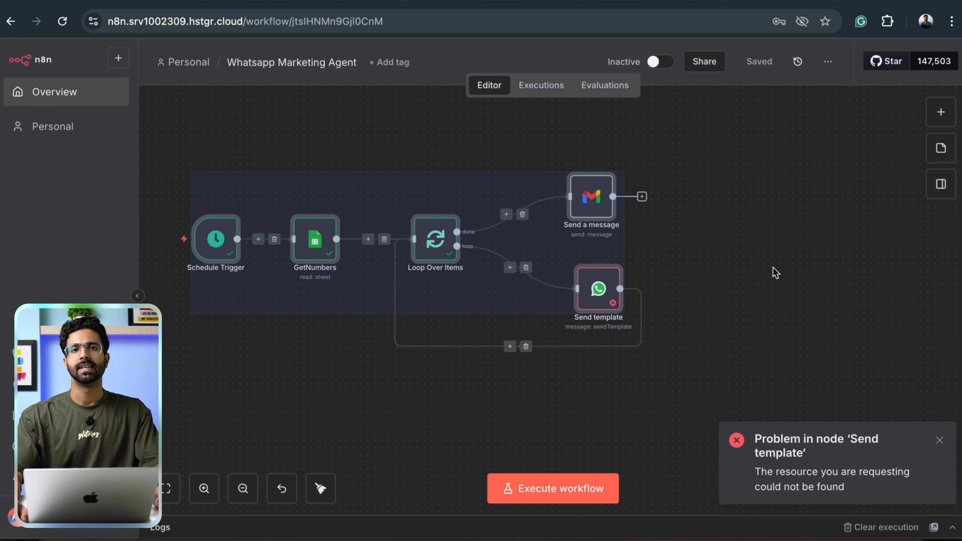